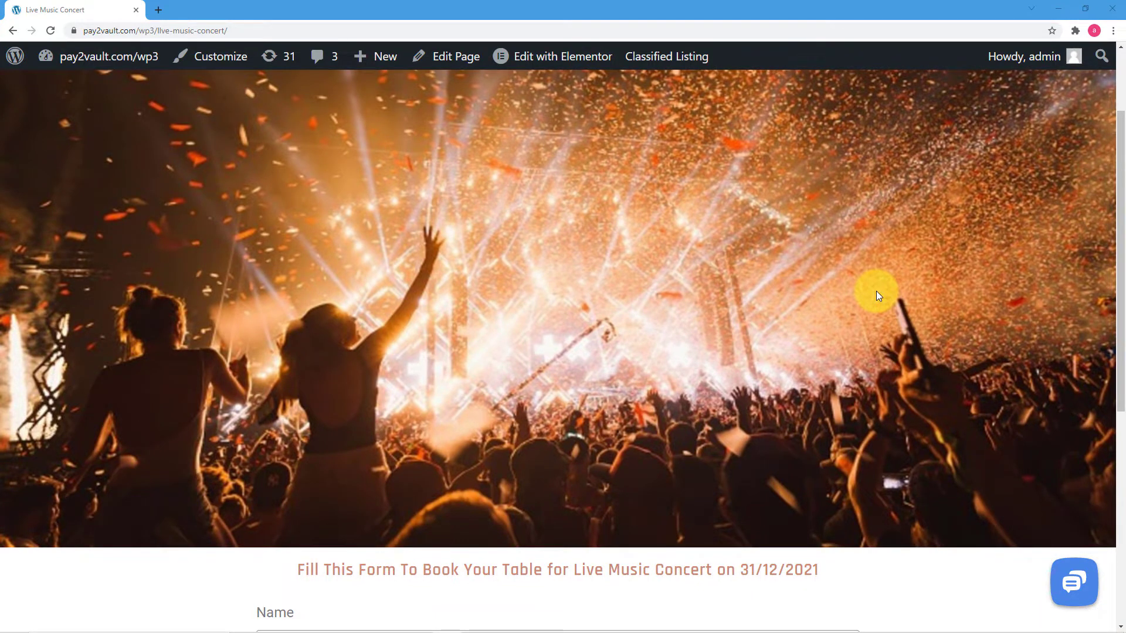
Step: Fill the booking form with the attendee's name, a saved e-mail and a saved mobile number
scroll(877, 291, "down", 5)
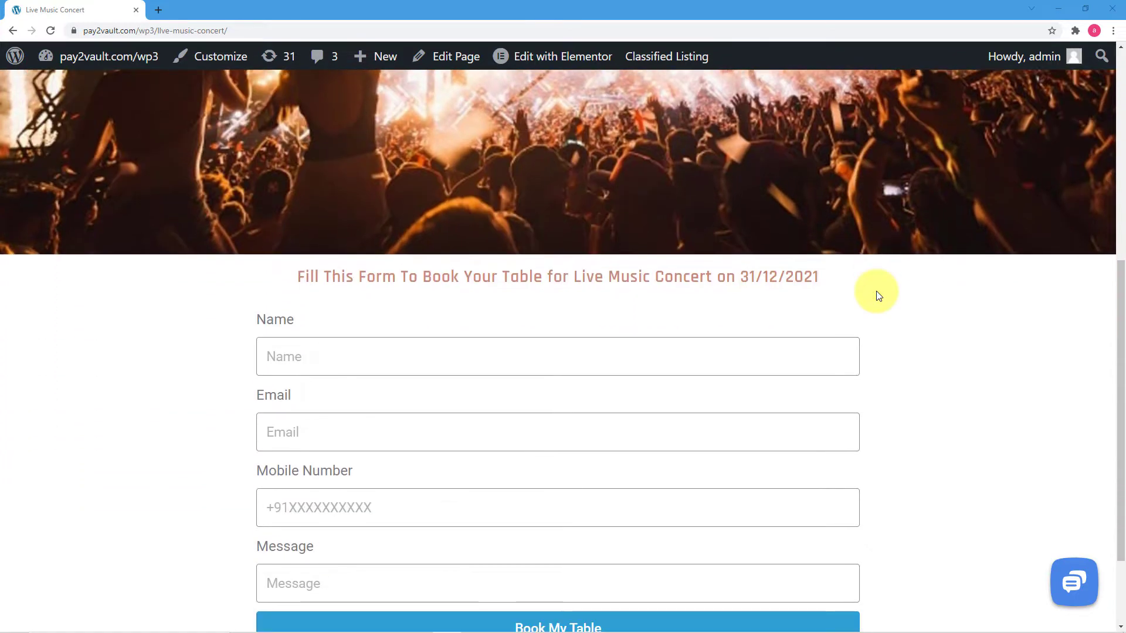
scroll(876, 293, "down", 2)
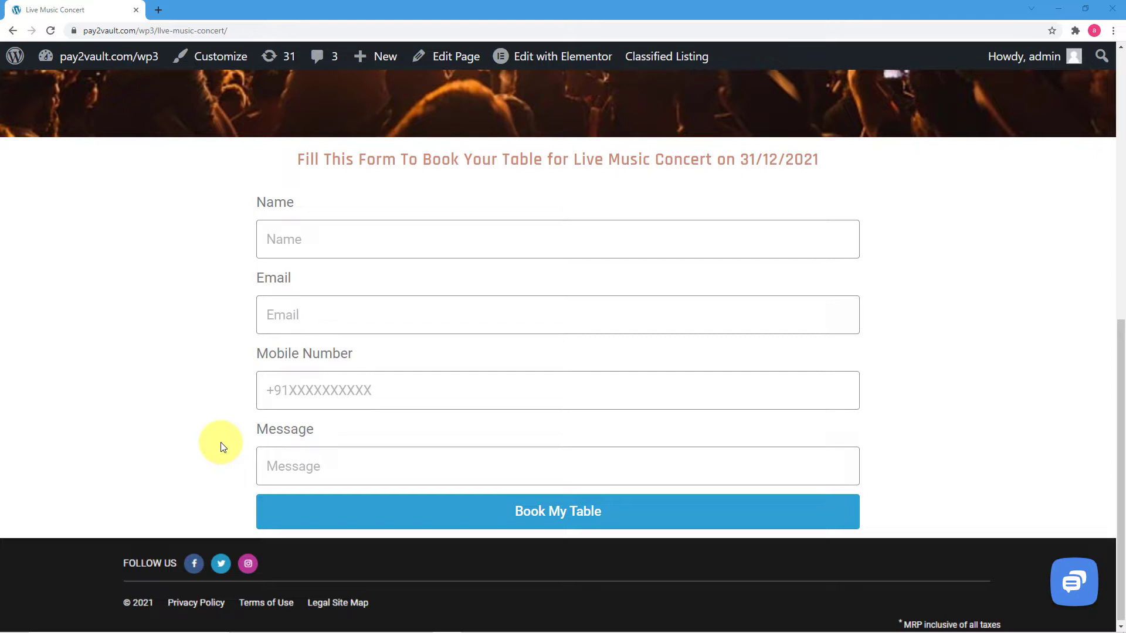
left_click(346, 243)
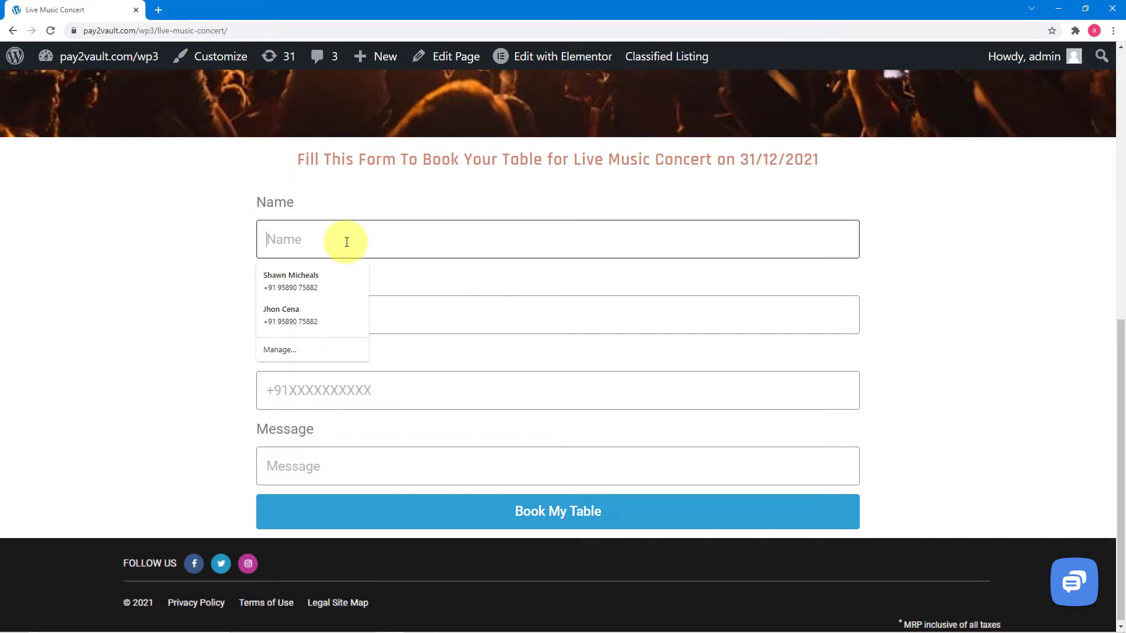
type("Sakshi")
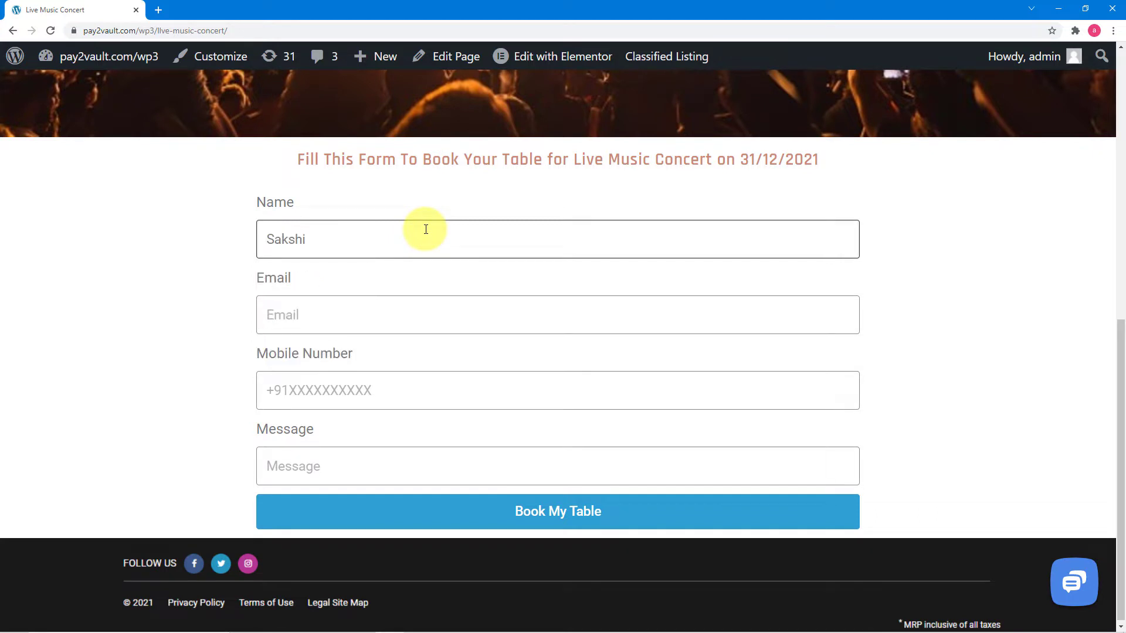
left_click(402, 315)
left_click(333, 351)
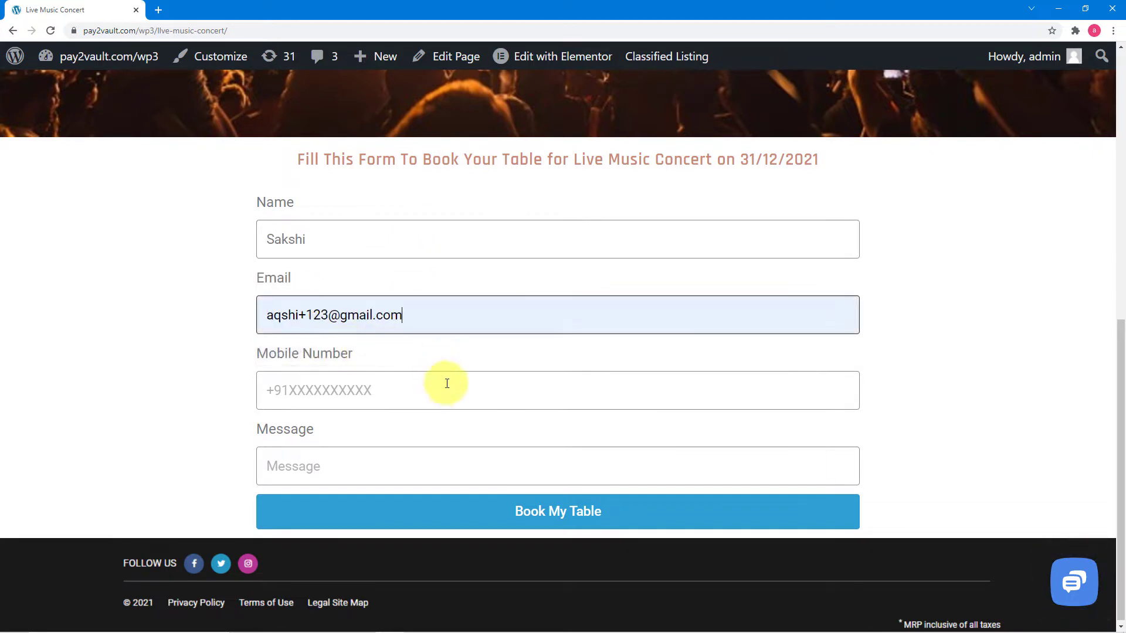
left_click(434, 388)
left_click(327, 441)
Step: Set the message to 'Book My Table please' and submit the booking form
left_click(325, 472)
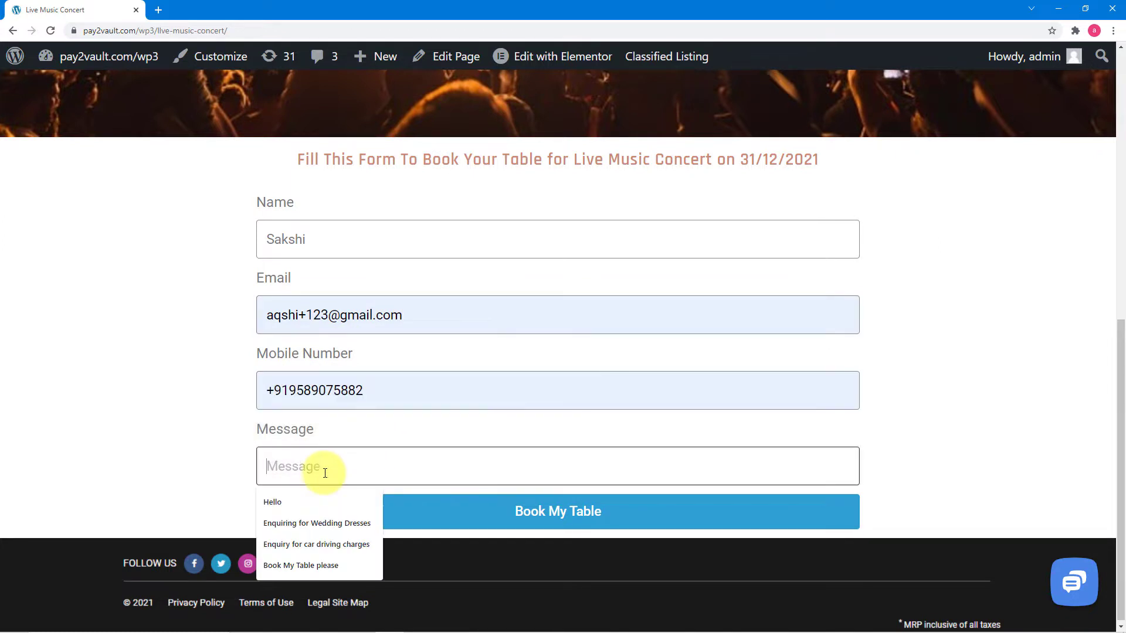
left_click(300, 565)
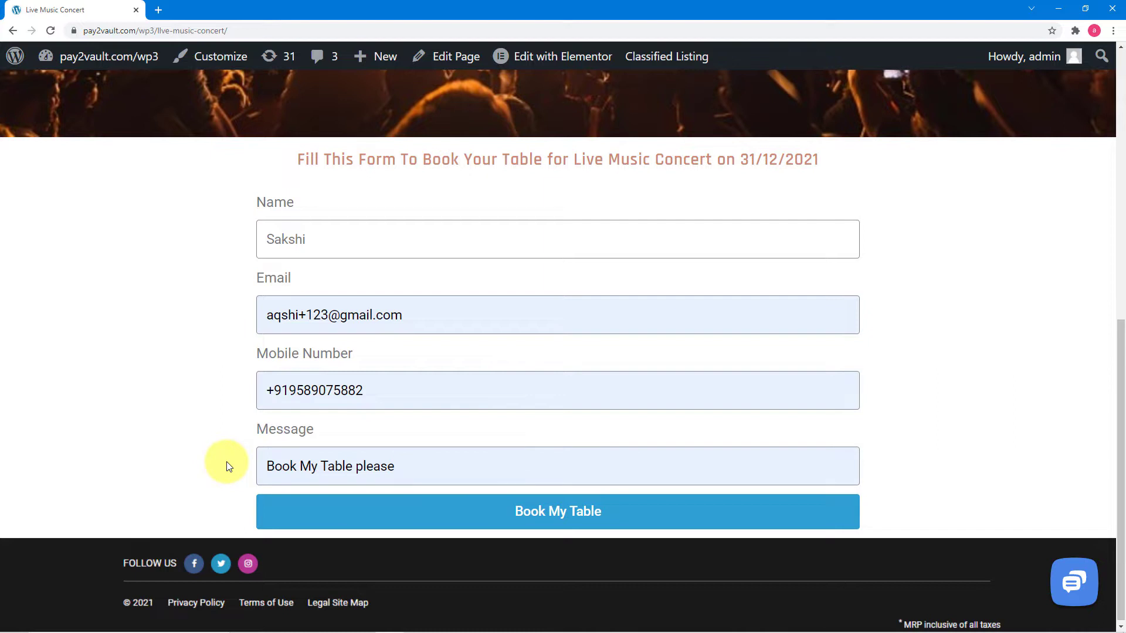
left_click(330, 512)
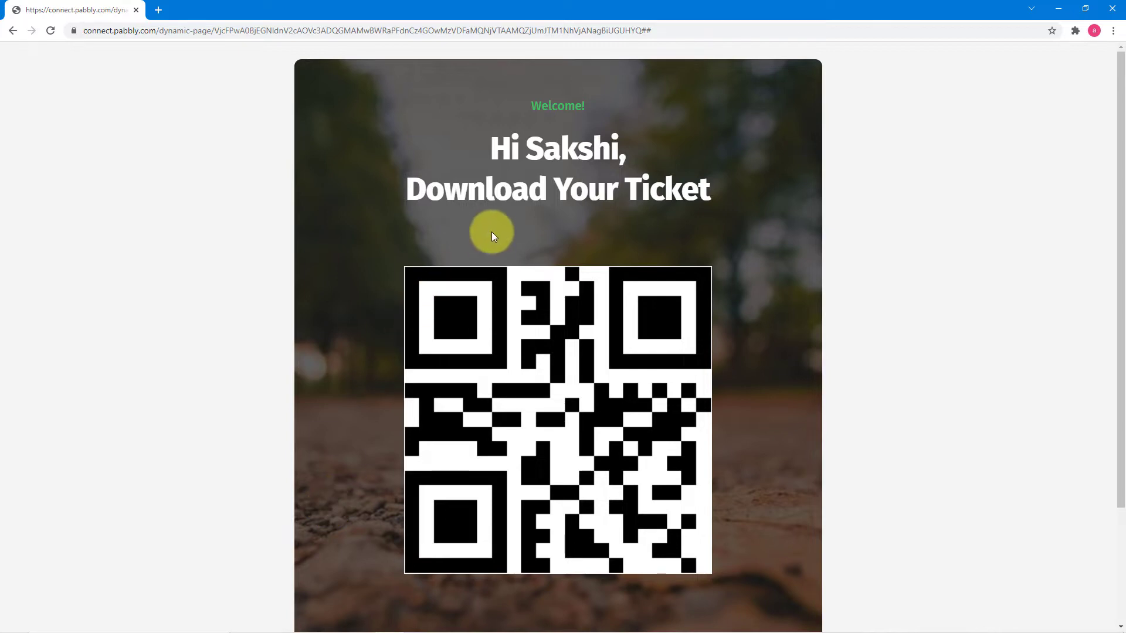
Step: Review the personalised ticket page, try Download Ticket, and cancel the print dialog
scroll(511, 226, "down", 3)
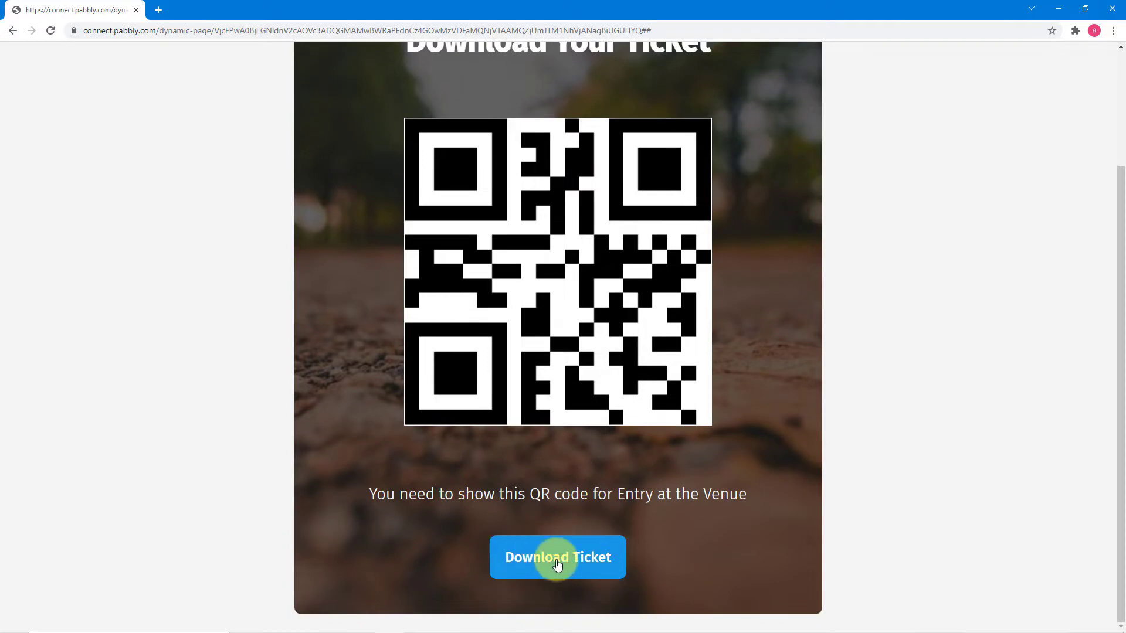
left_click(558, 564)
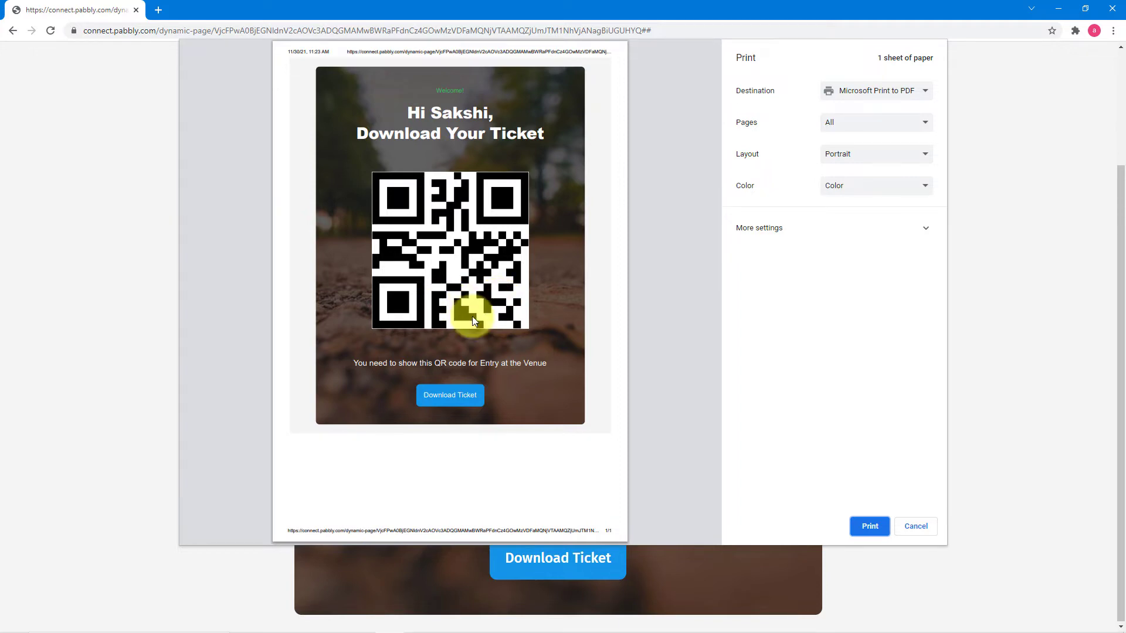
left_click(919, 528)
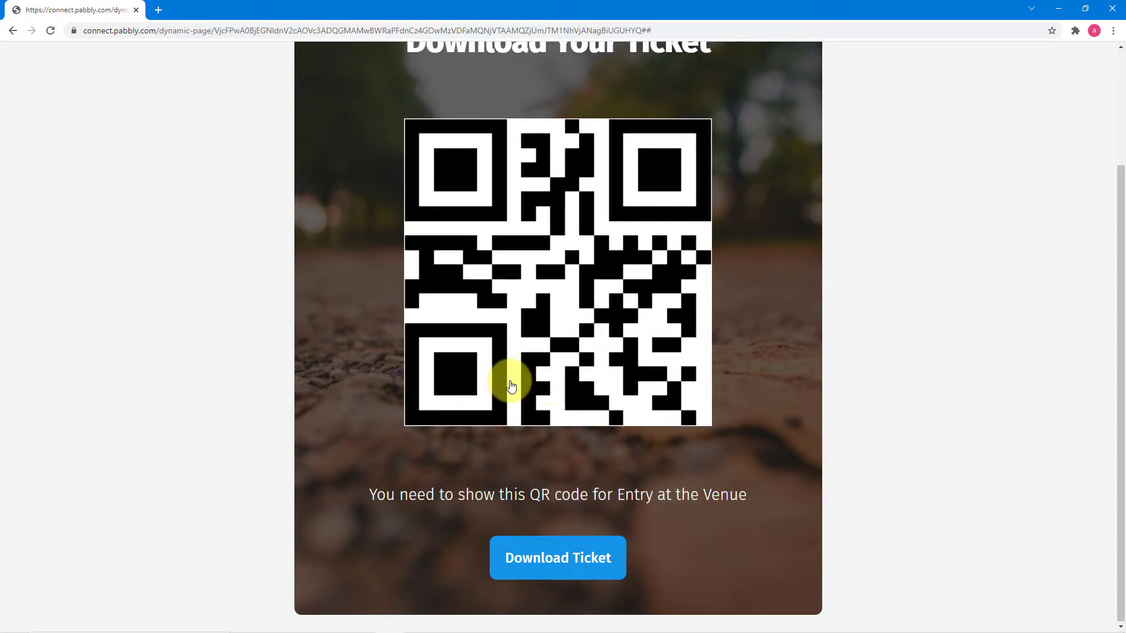
scroll(499, 370, "up", 3)
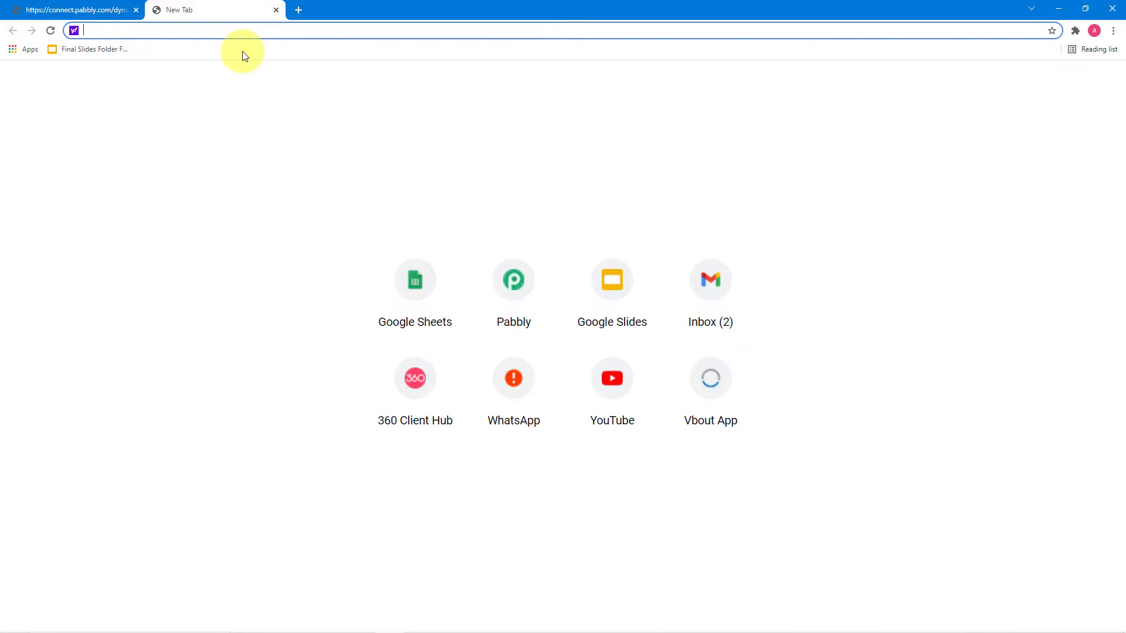
Step: Go to pabbly.com, open Products > Pabbly Connect, sign in, and launch Pabbly Connect
type("pabbly.com")
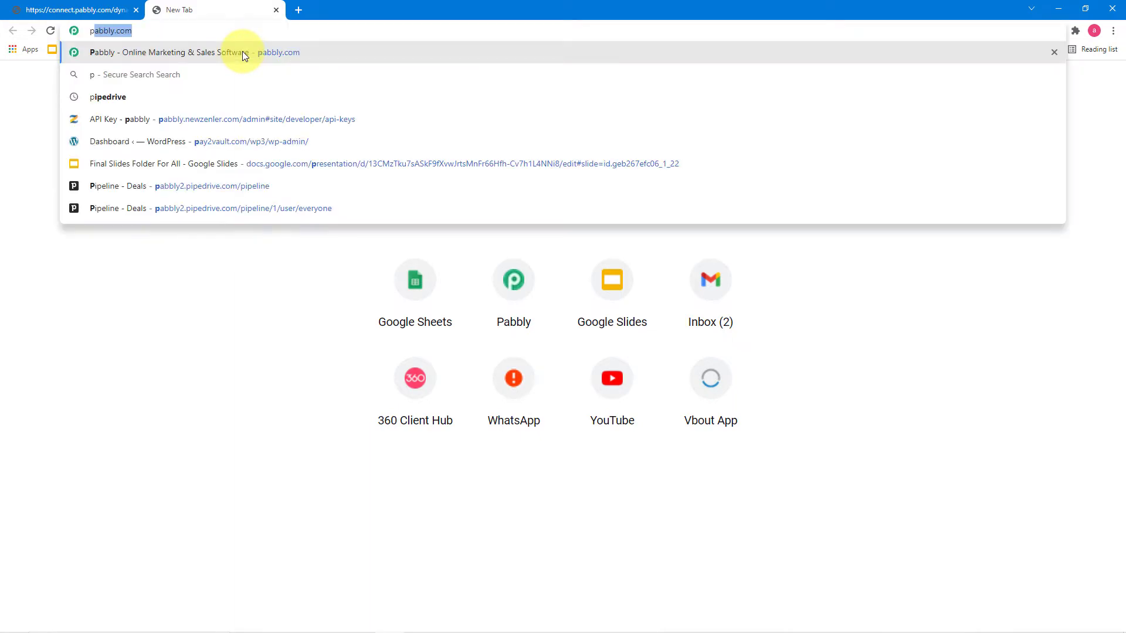
left_click(243, 52)
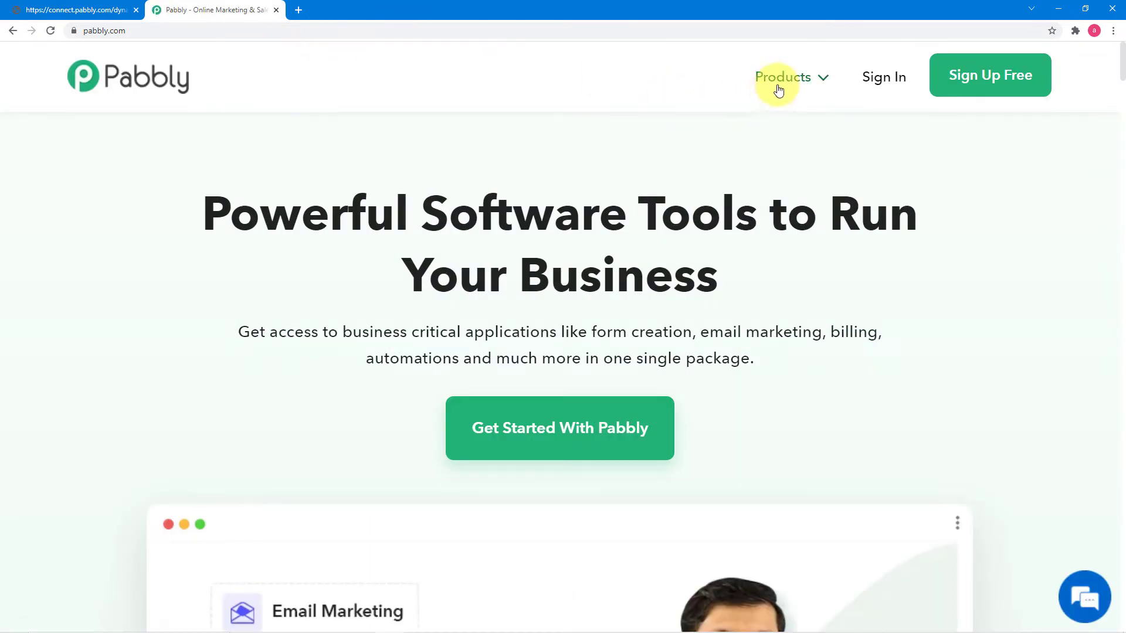
mouse_move(774, 89)
left_click(414, 307)
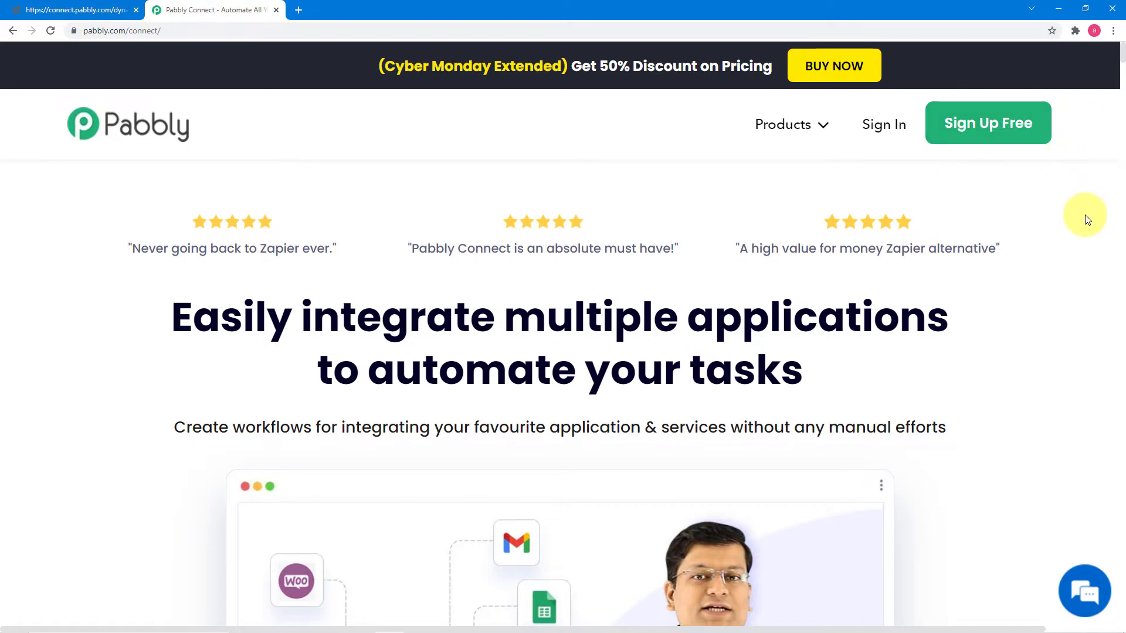
left_click(873, 129)
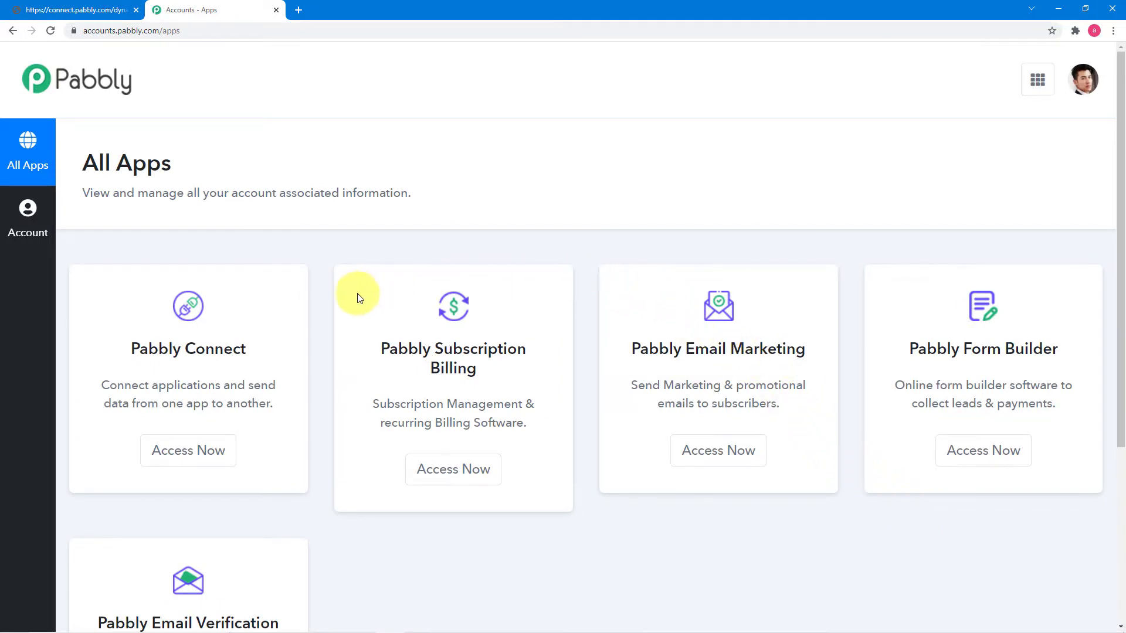
left_click(183, 452)
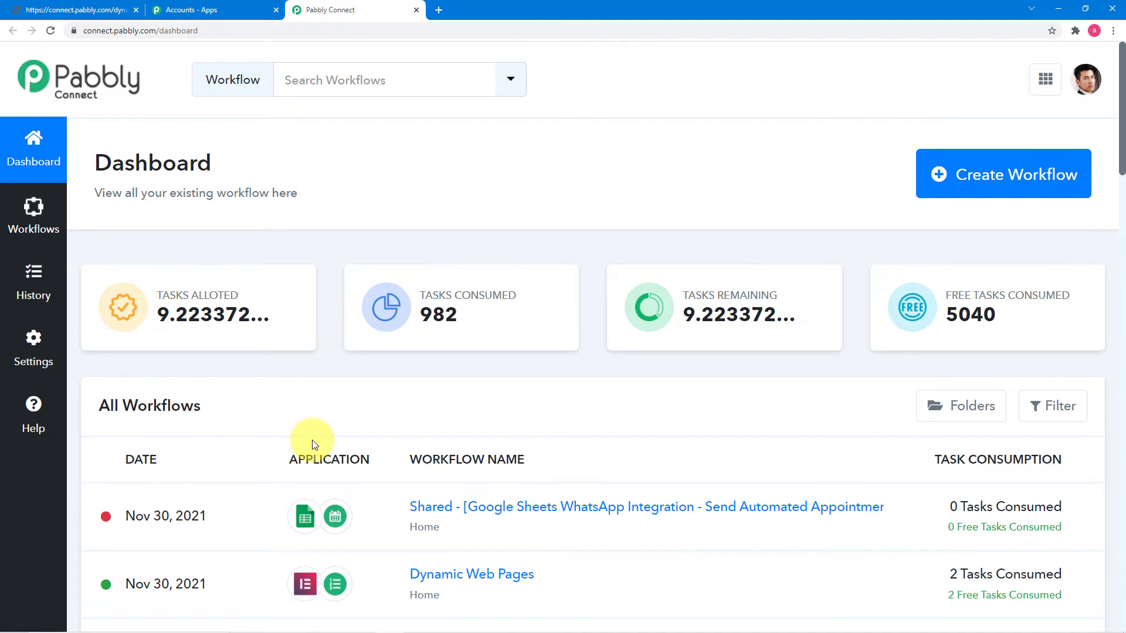
Step: Create the workflow 'Create Dynamic Web Pages on Form Submission' and collapse the trigger's app chooser
scroll(330, 428, "down", 6)
scroll(332, 434, "down", 13)
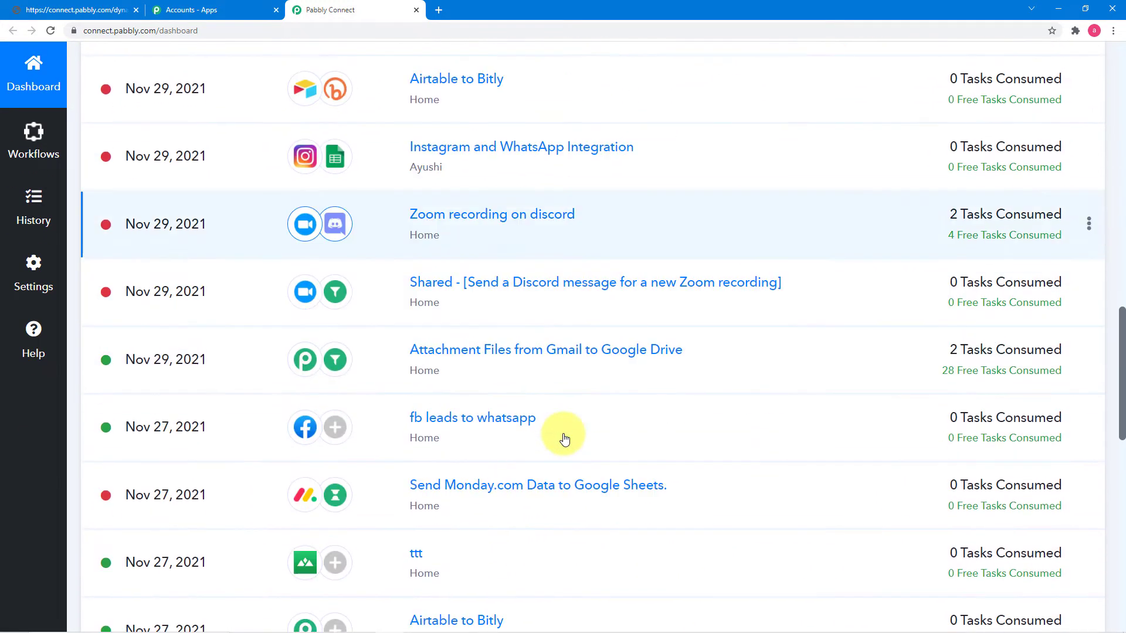
scroll(564, 439, "up", 13)
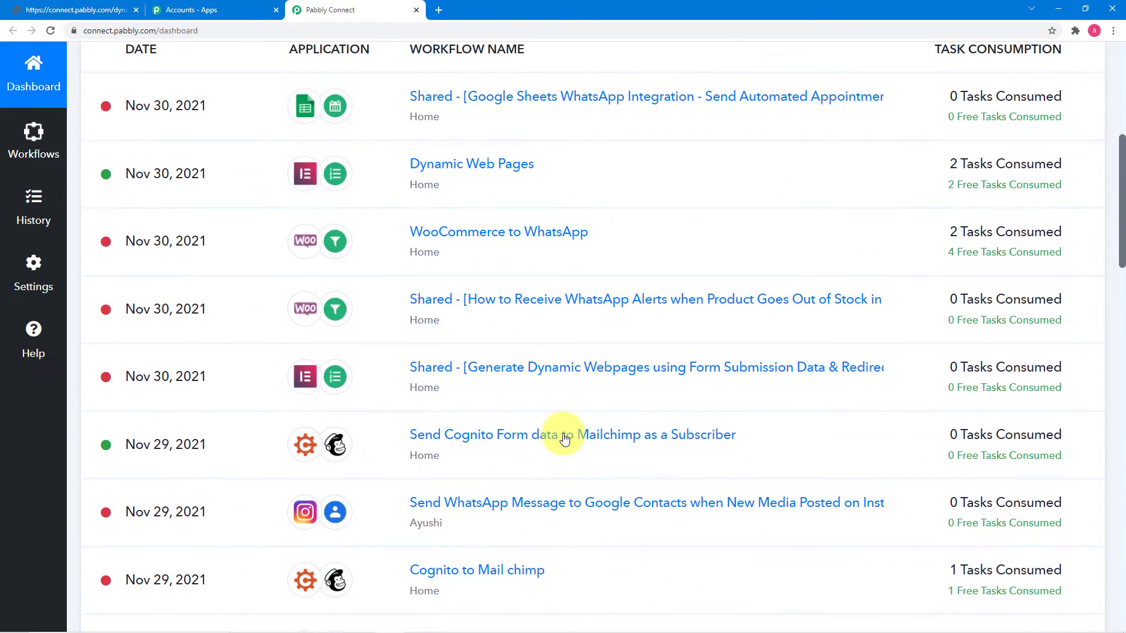
scroll(564, 438, "up", 7)
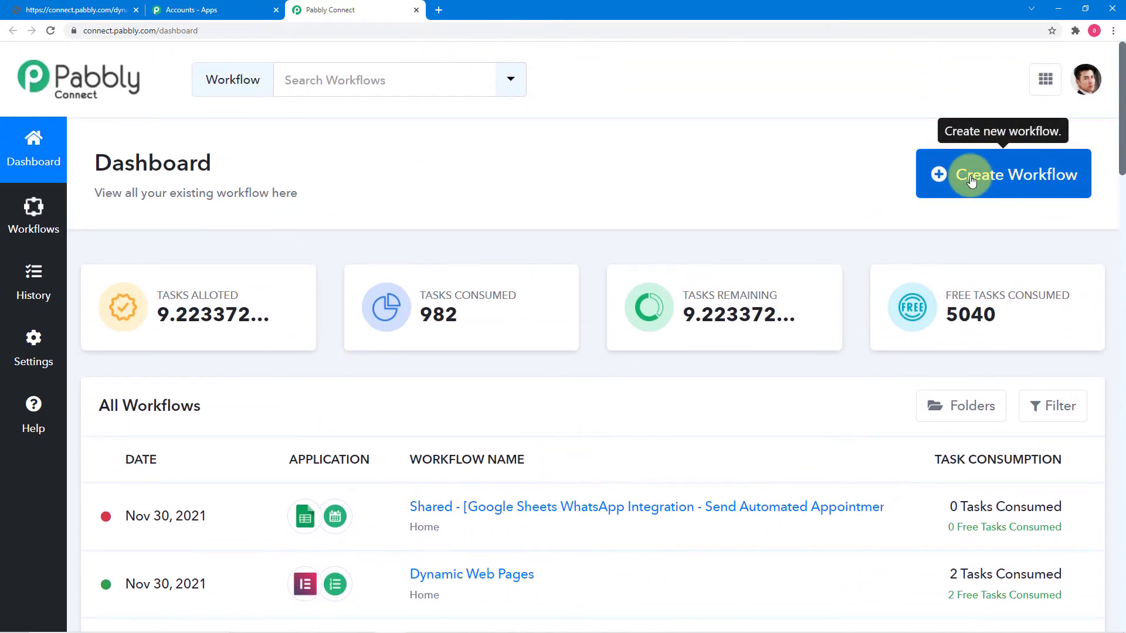
left_click(994, 179)
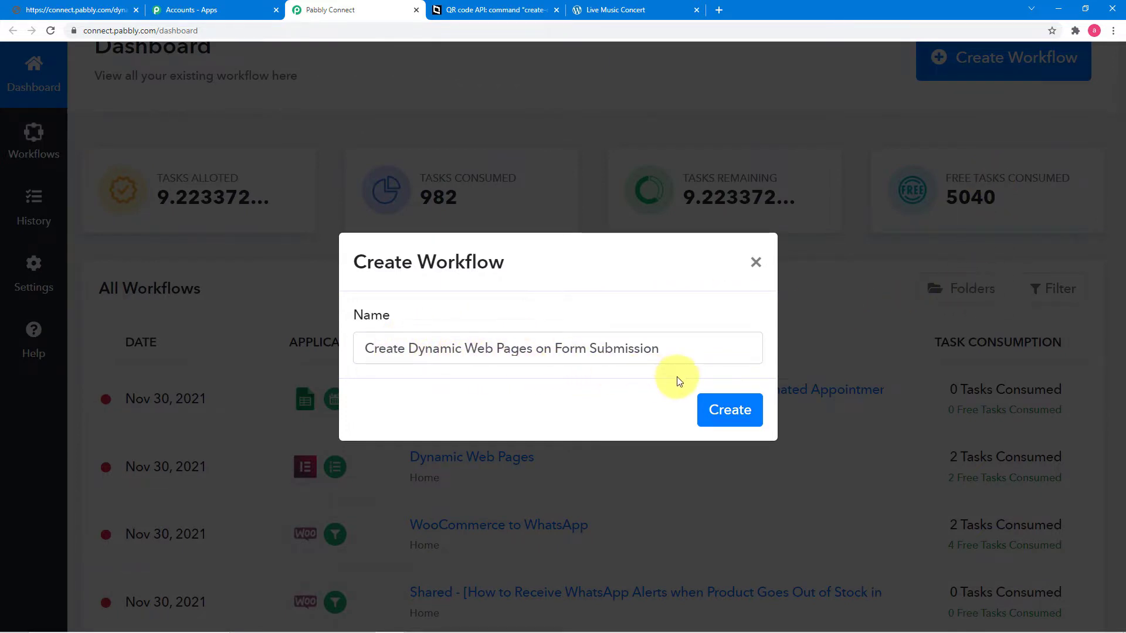
left_click(721, 414)
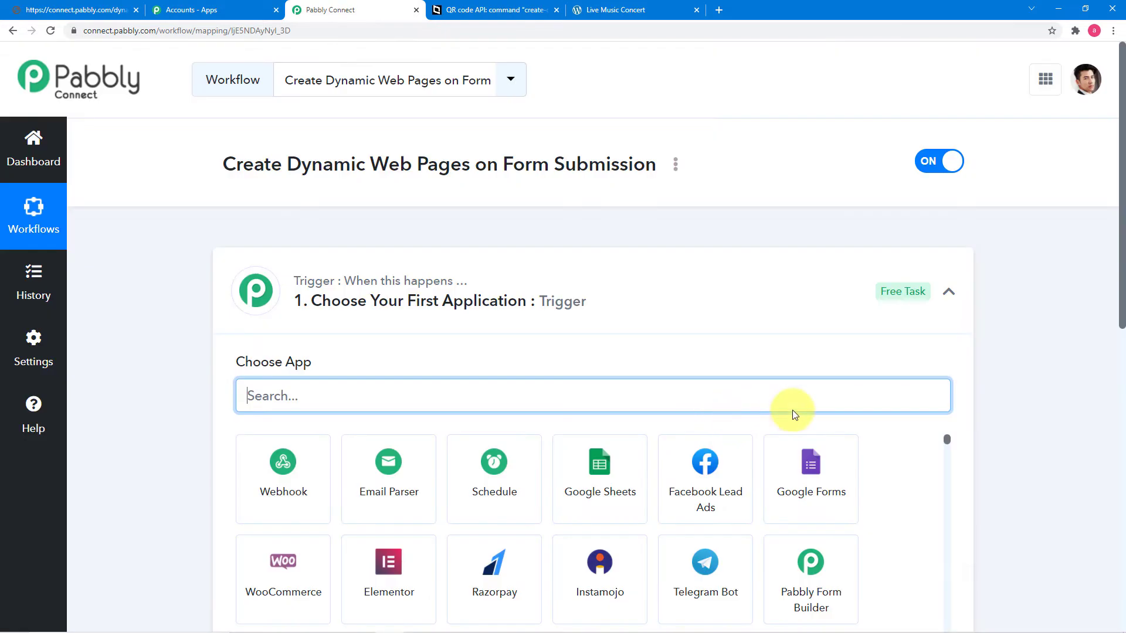
left_click(956, 293)
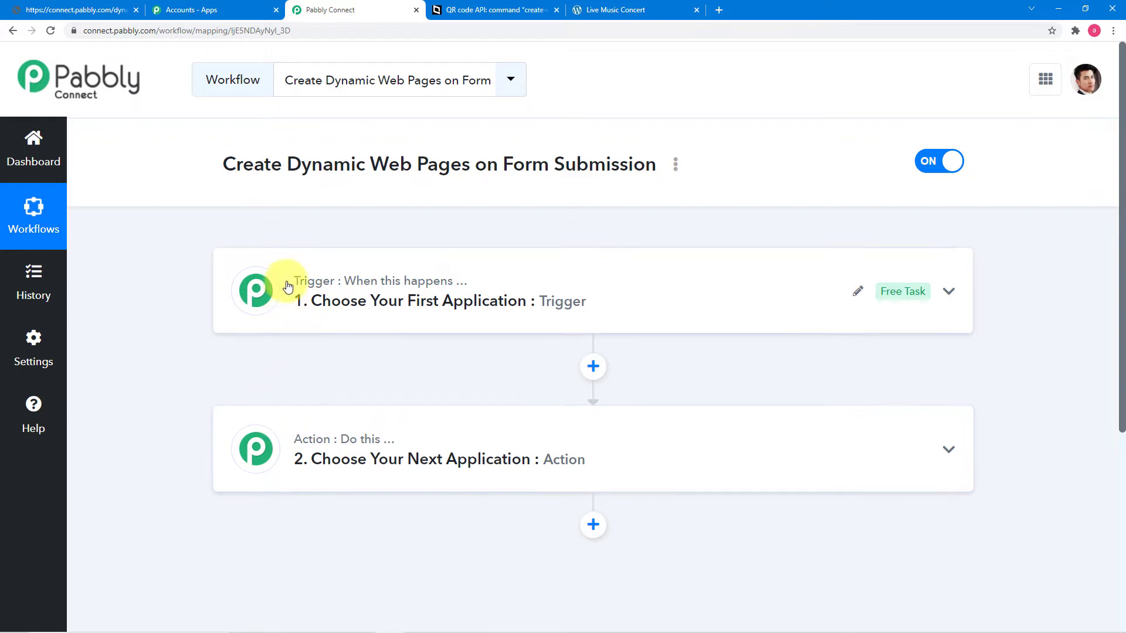
mouse_move(309, 289)
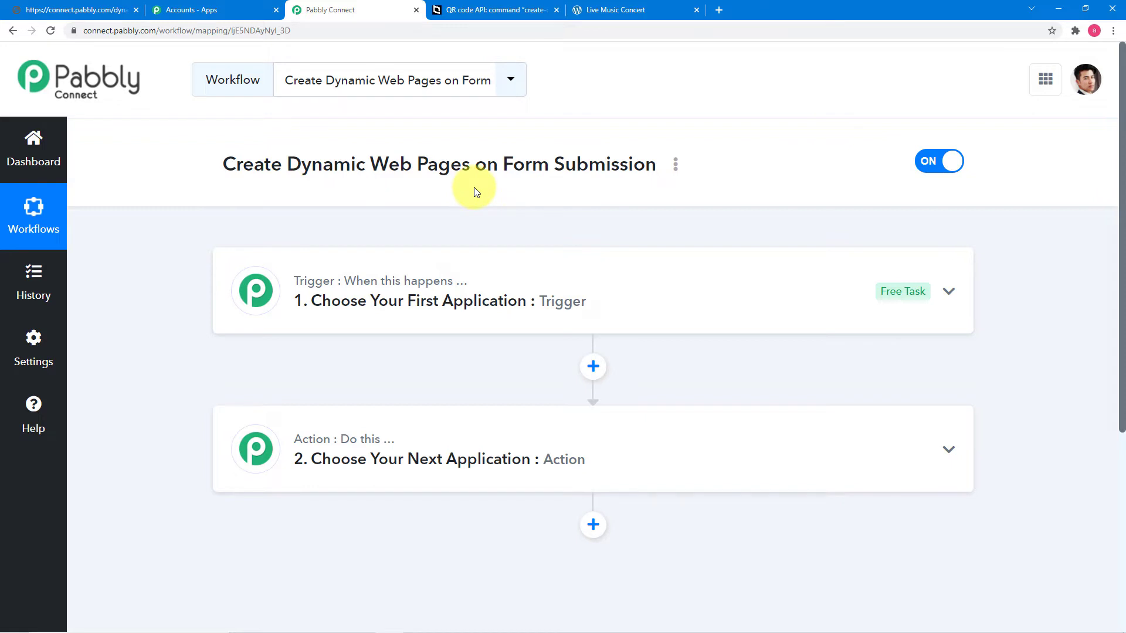
Step: Set Elementor as the workflow's trigger app
left_click(429, 301)
left_click(384, 263)
type("el")
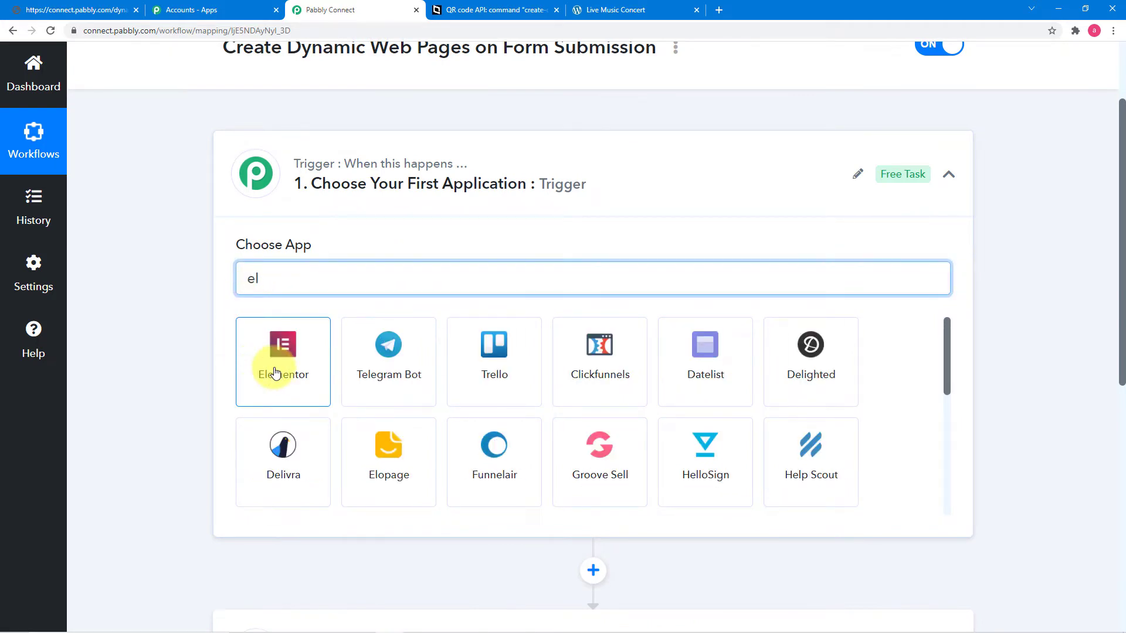
left_click(275, 373)
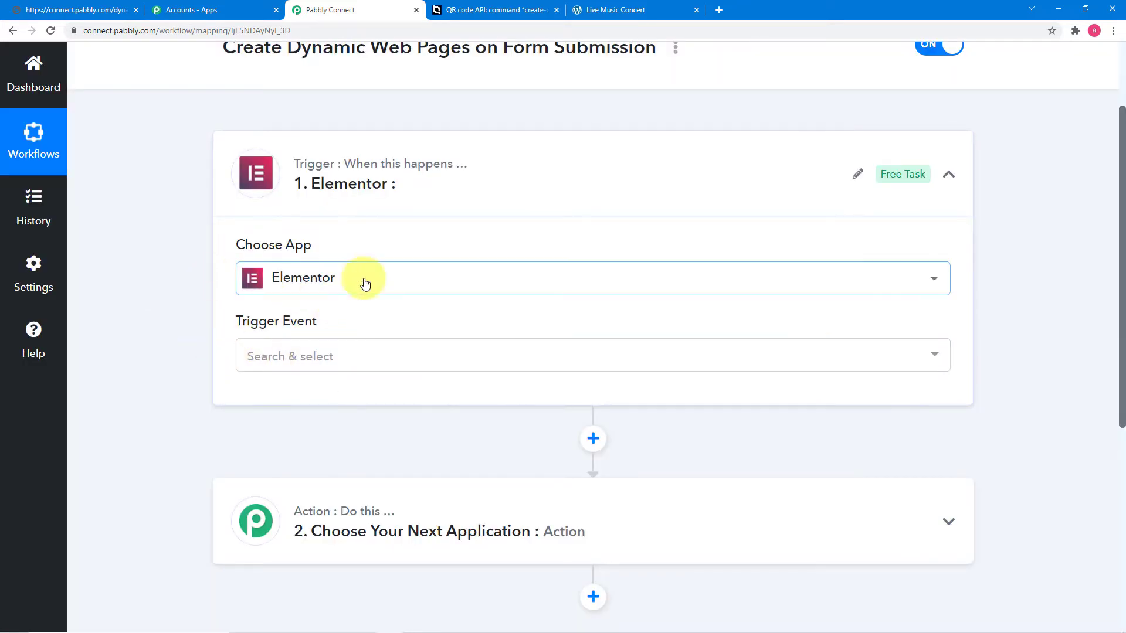
Step: Choose the New Form Submission trigger event, then show the concert page's booking form
scroll(199, 284, "down", 3)
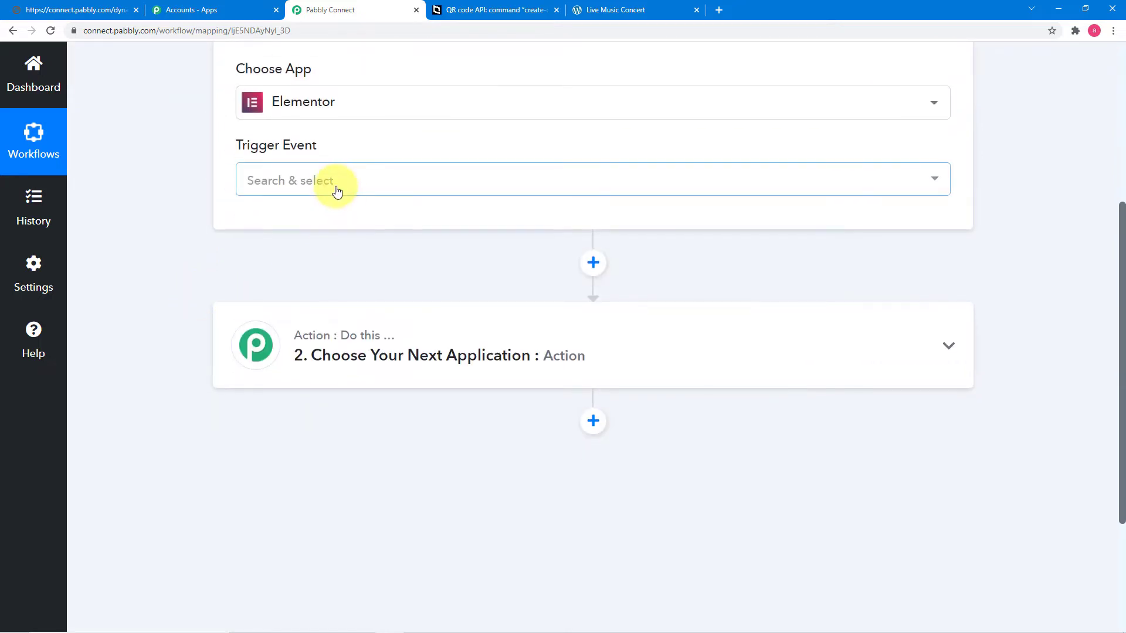
left_click(337, 193)
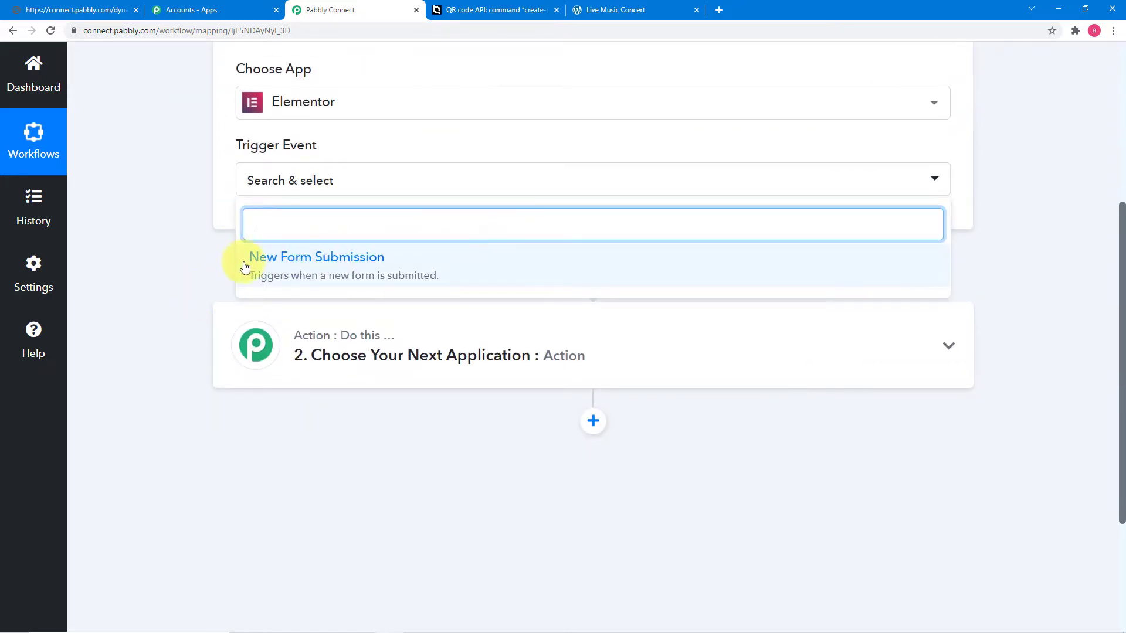
left_click(282, 271)
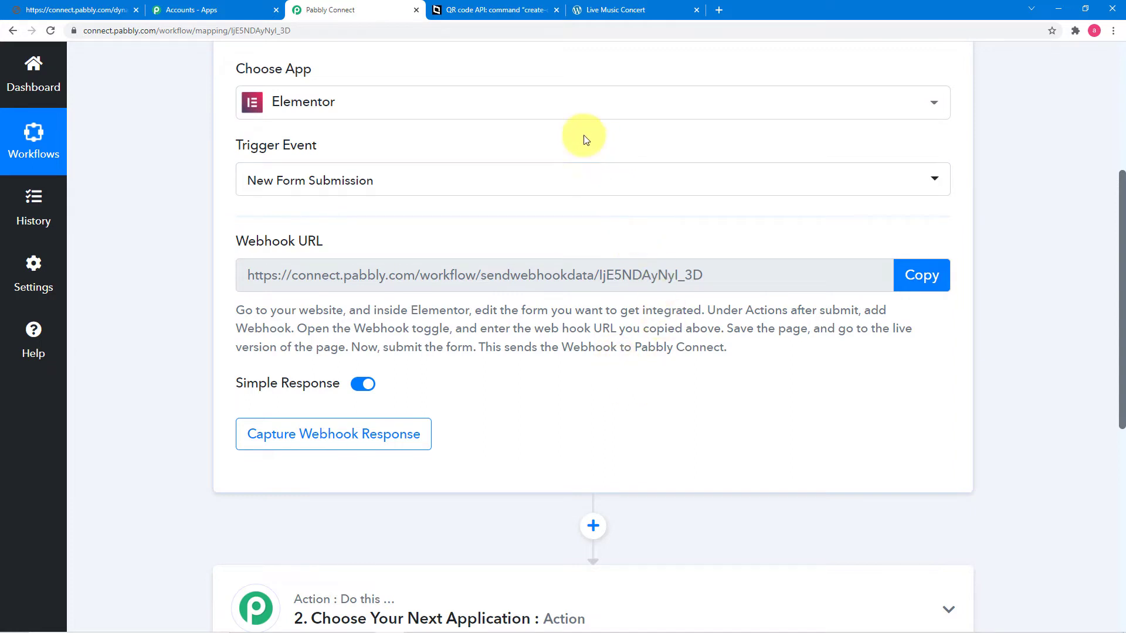
left_click(594, 15)
scroll(524, 234, "down", 8)
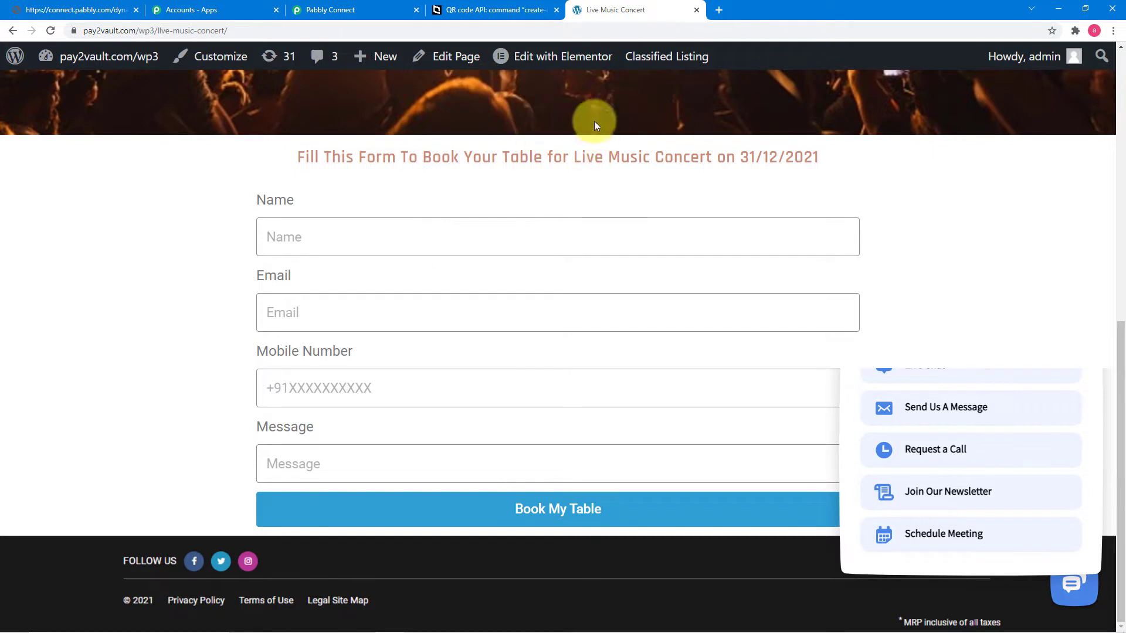
Step: Open the concert page in Elementor, dismiss the chat popup, and open the booking form's settings
mouse_move(493, 57)
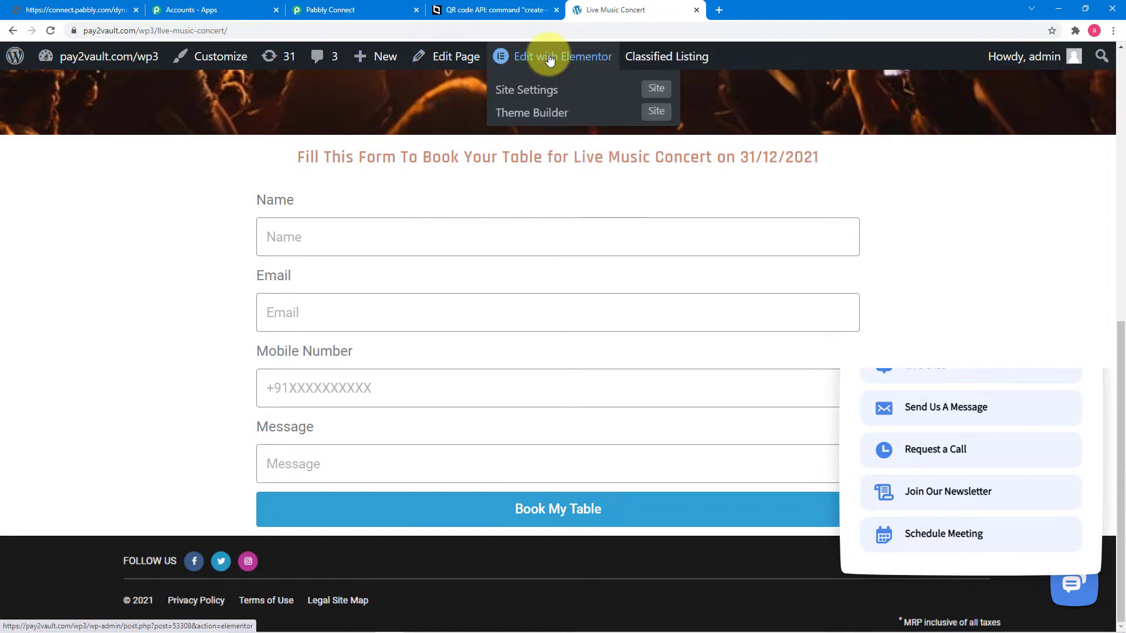
left_click(550, 59)
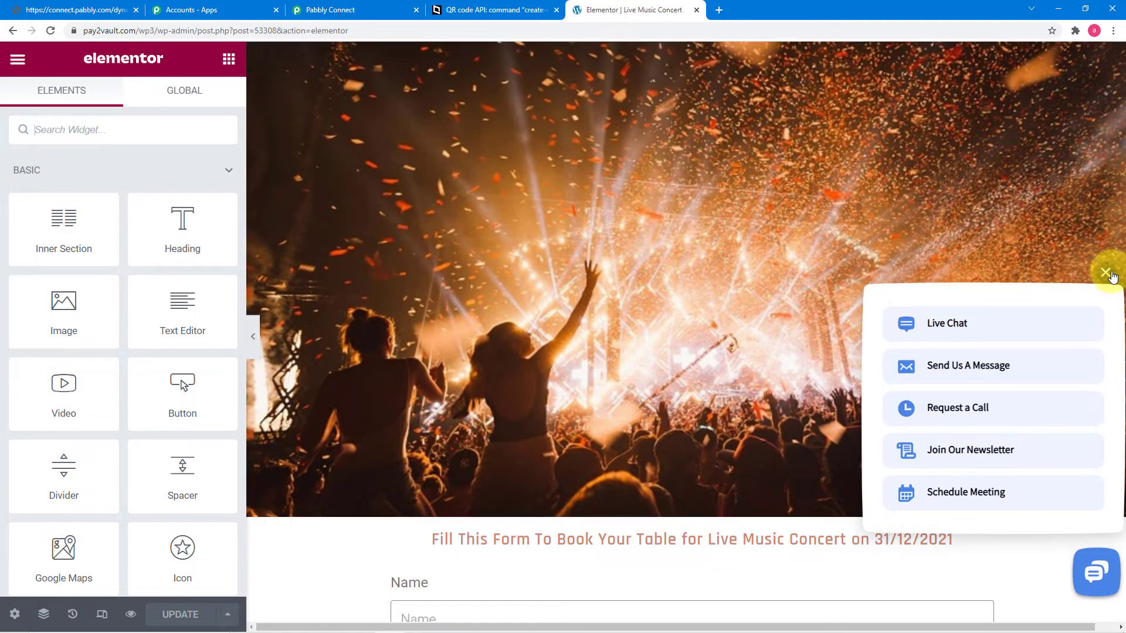
left_click(1105, 273)
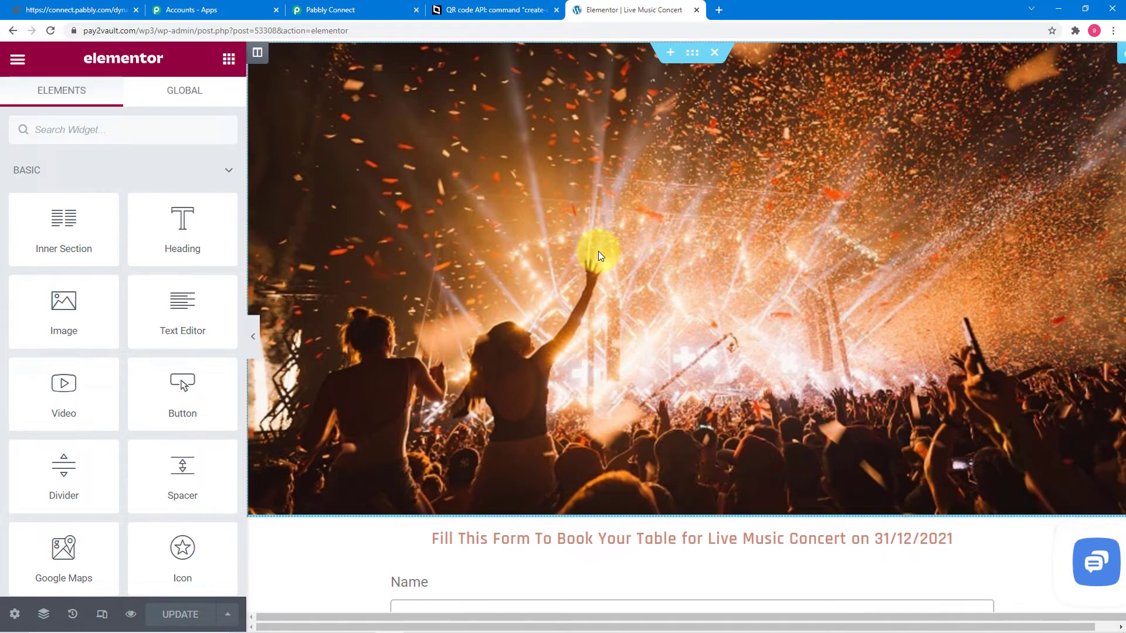
scroll(598, 252, "down", 7)
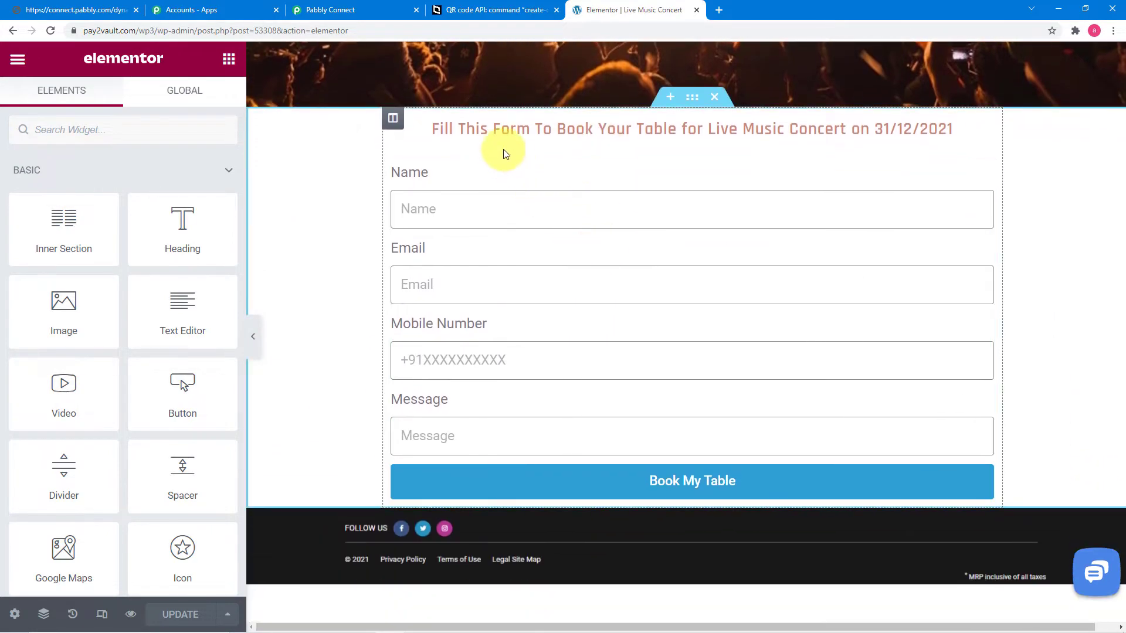
left_click(476, 175)
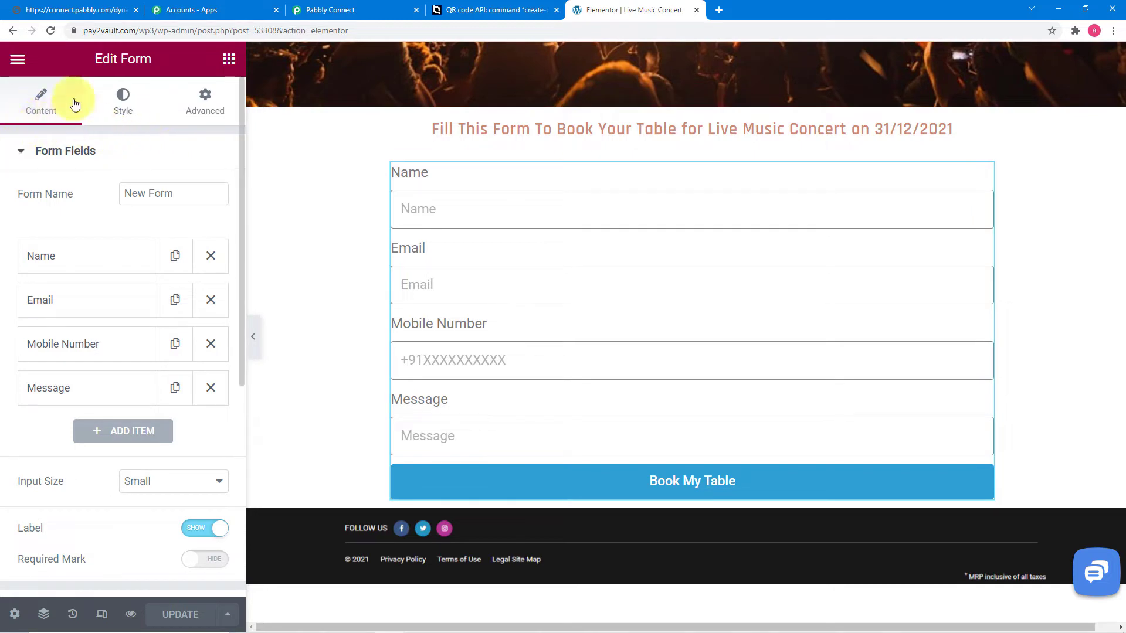
scroll(75, 170, "down", 6)
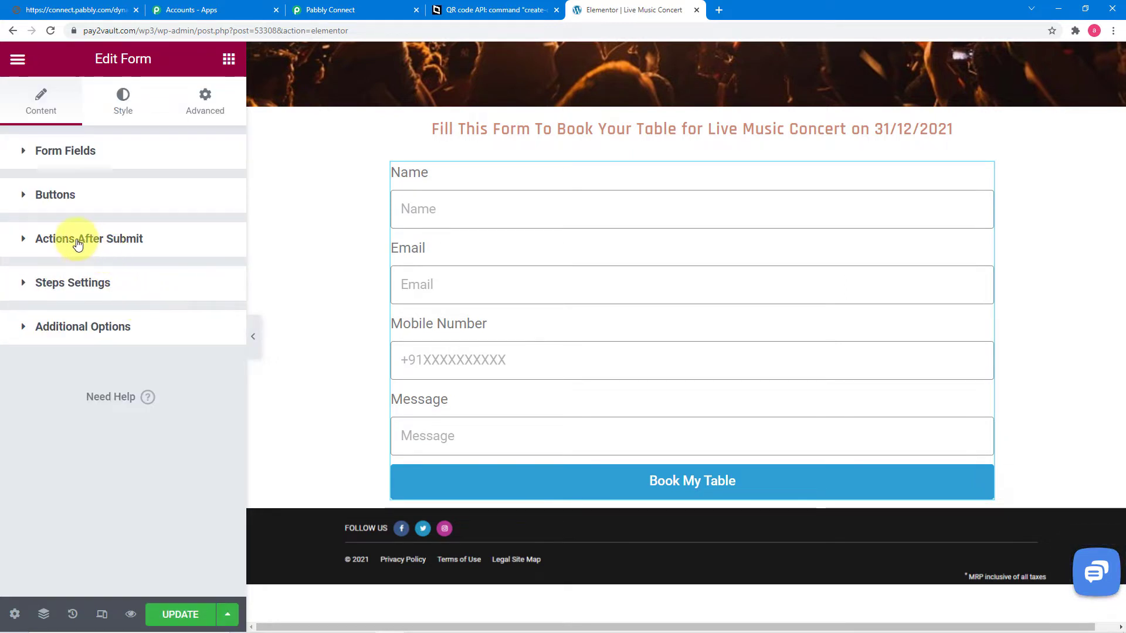
Step: Add Collect Submissions and Redirect as the form's after-submit actions
left_click(78, 244)
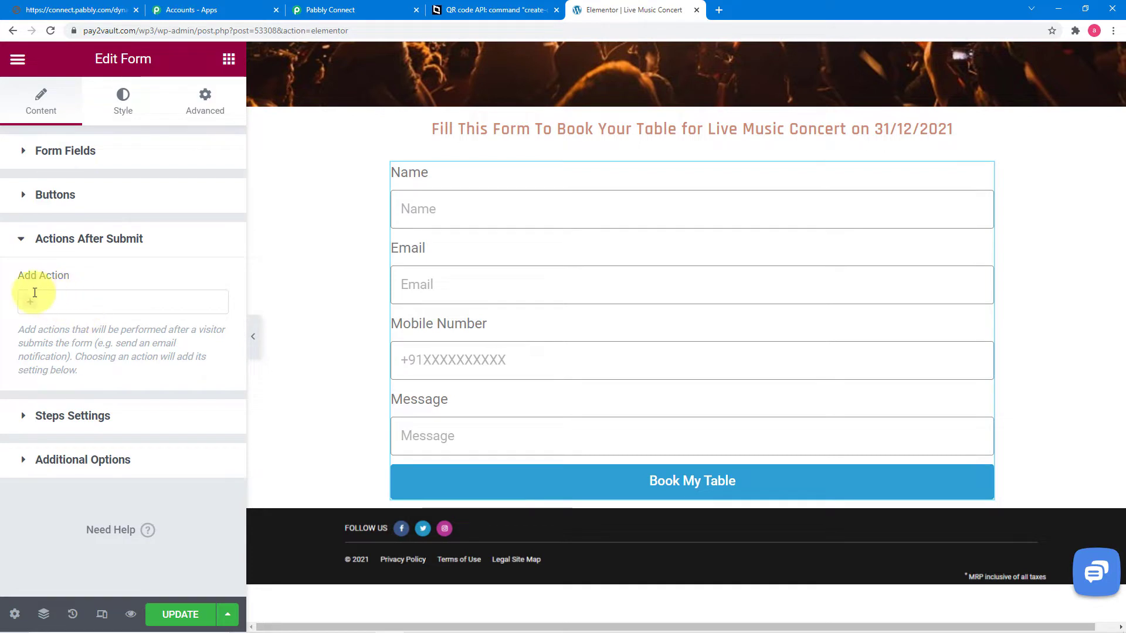
left_click(85, 304)
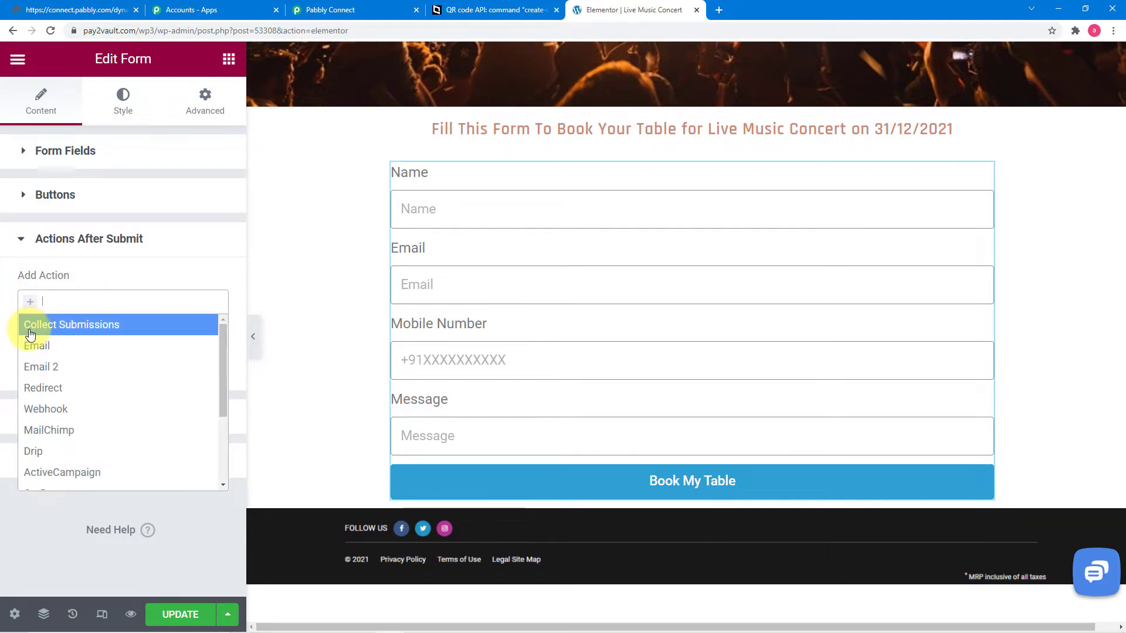
left_click(69, 331)
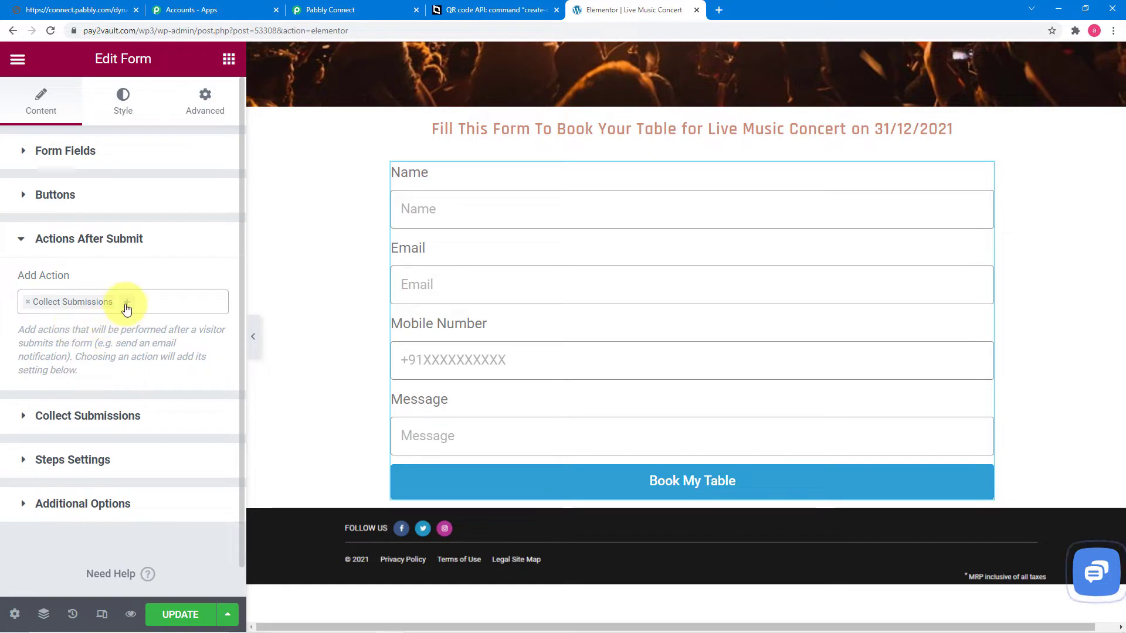
left_click(127, 310)
type("r")
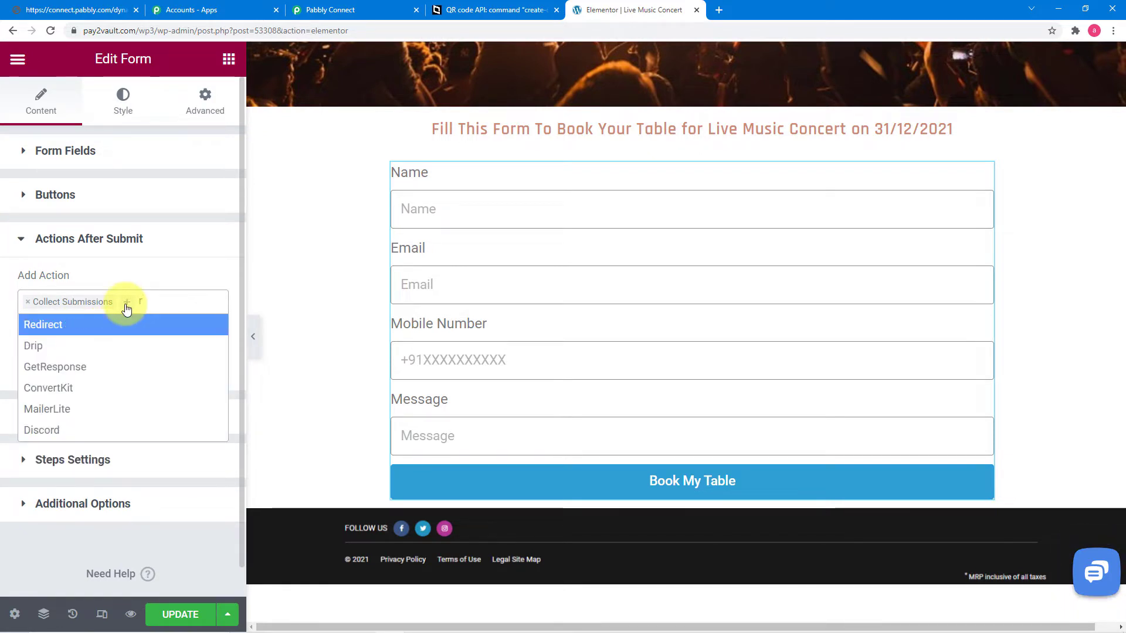
left_click(65, 324)
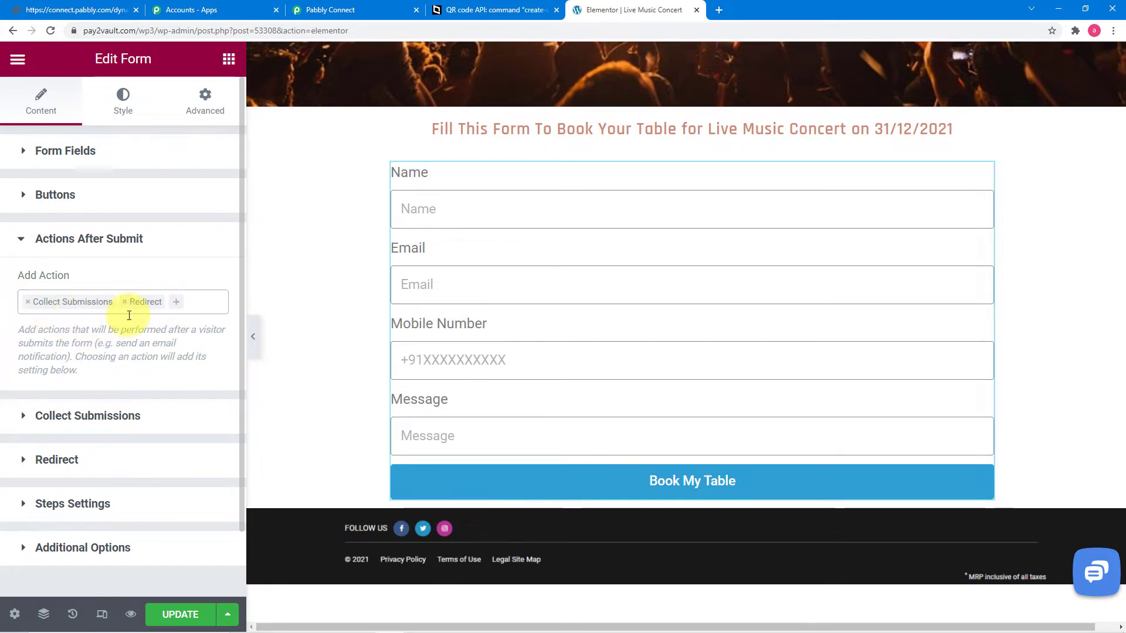
Step: Clear the old Redirect To address and copy the Pabbly Connect webhook URL
left_click(64, 467)
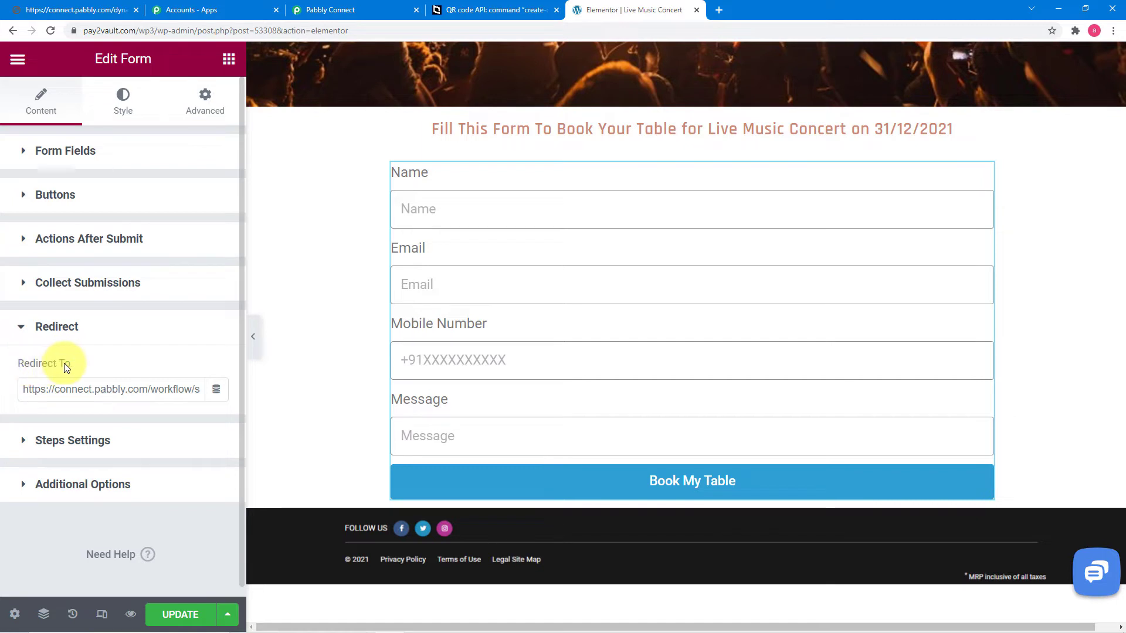
triple_click(79, 396)
key("BackSpace")
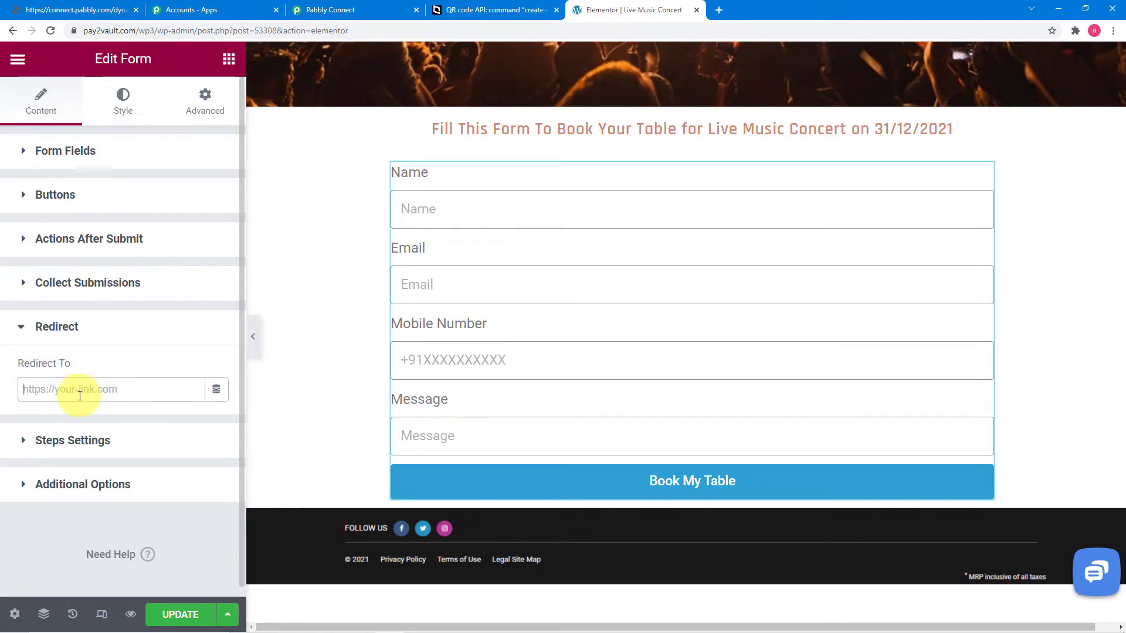
left_click(339, 12)
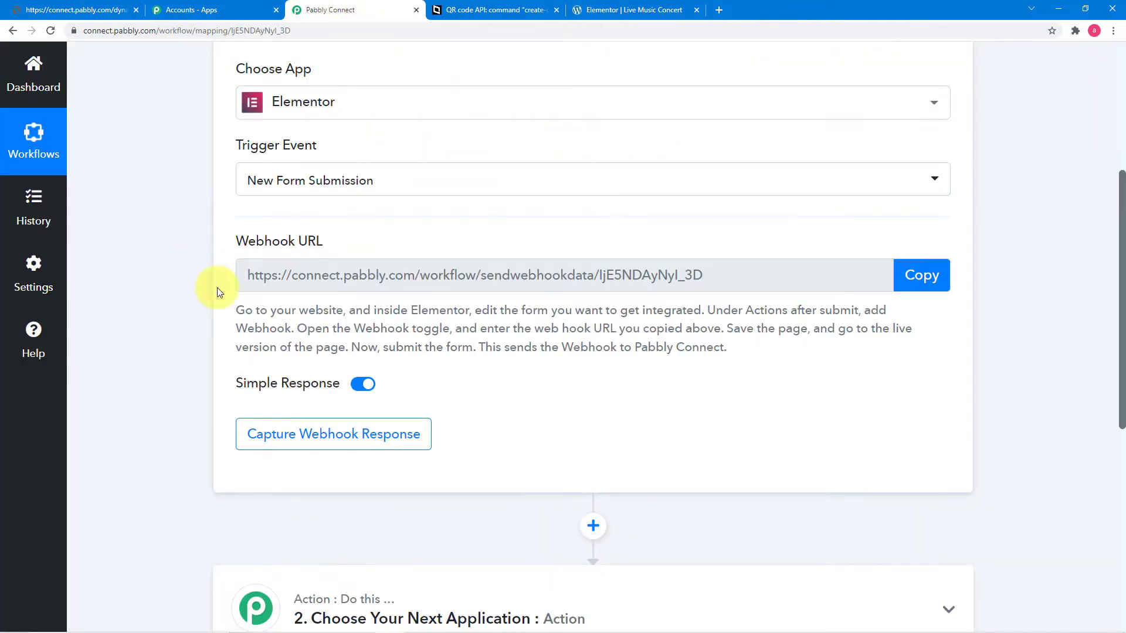
left_click(922, 277)
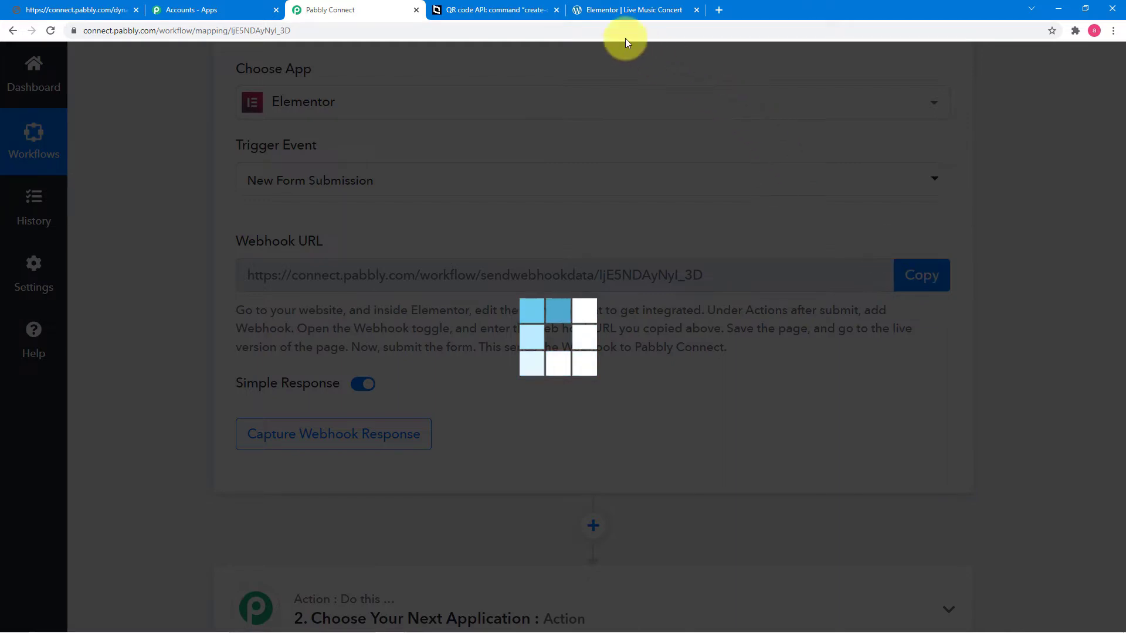
left_click(615, 13)
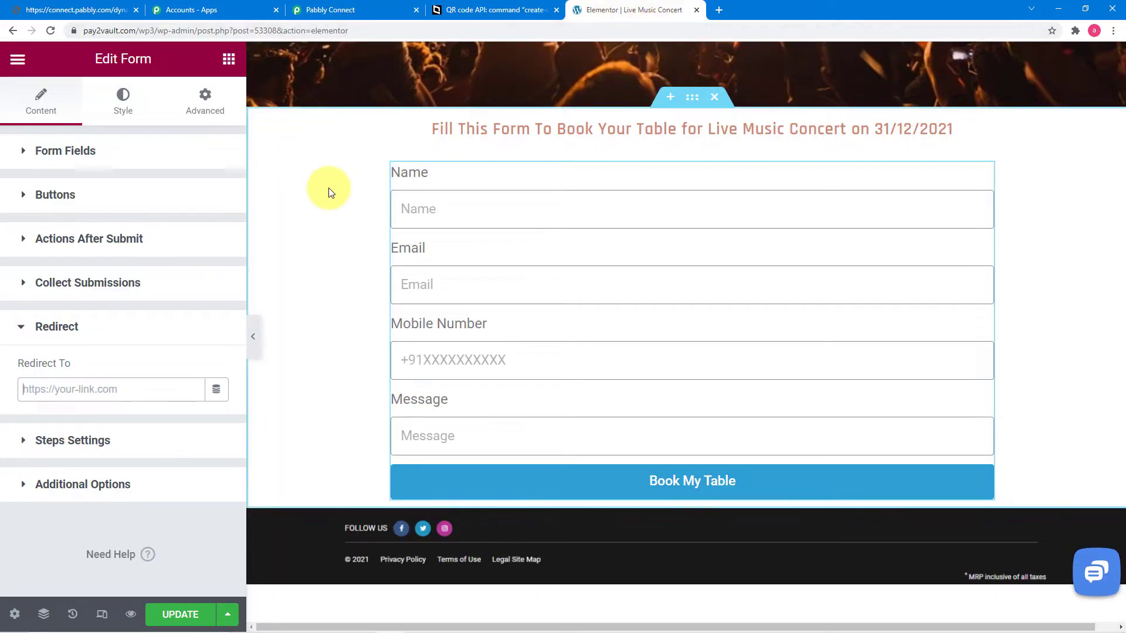
left_click(68, 389)
key("ctrl+v")
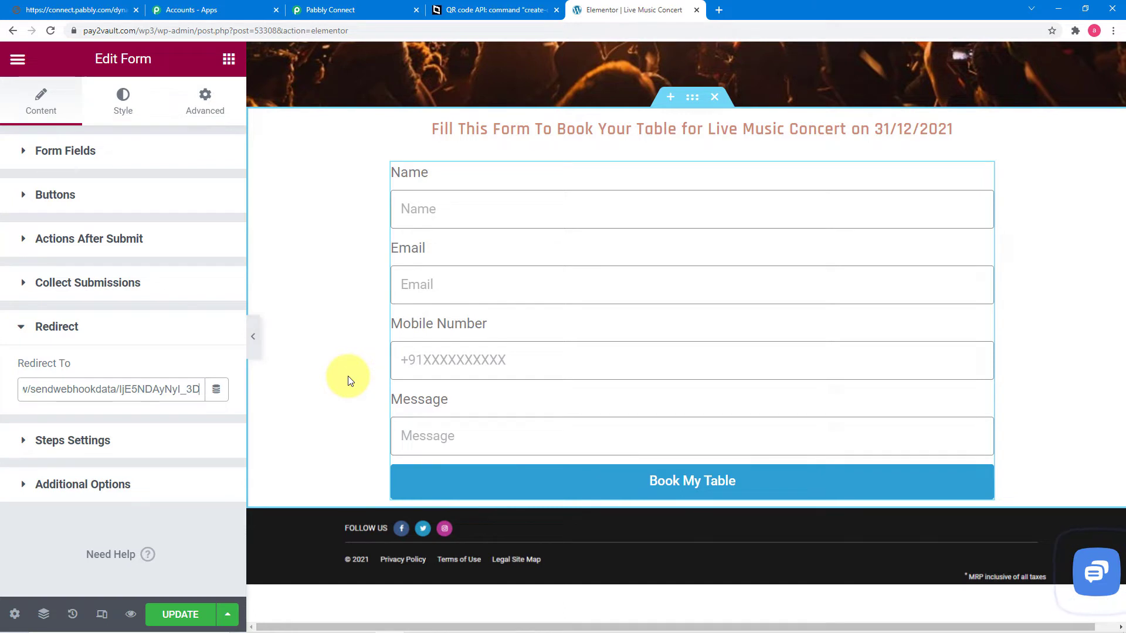
key("ctrl+a")
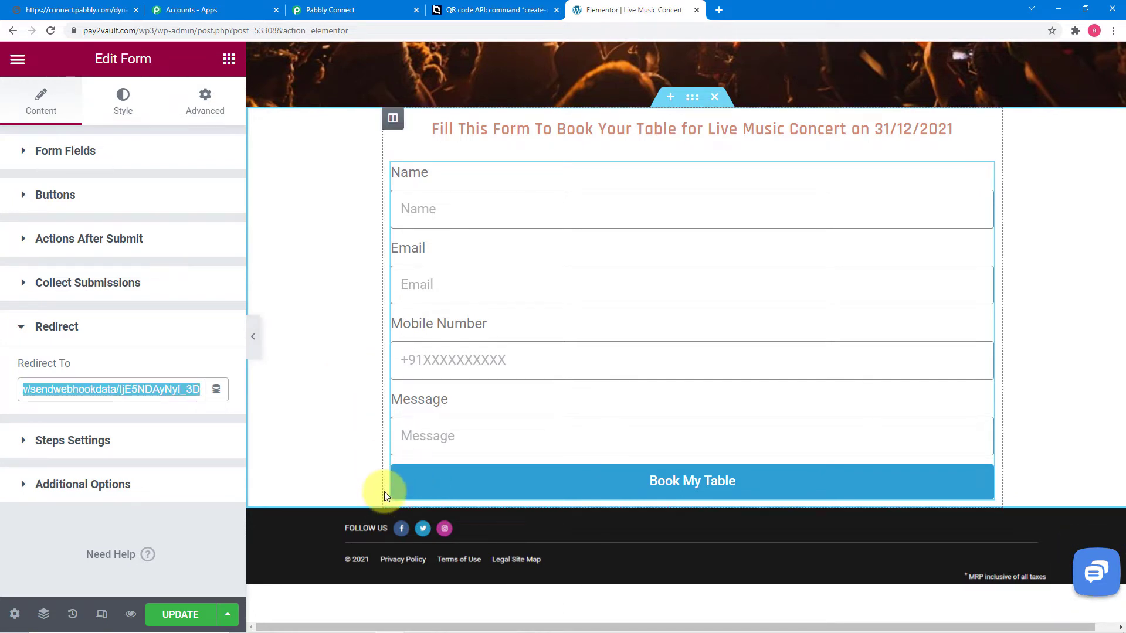
Step: Paste the webhook URL plus '?' below the parameter example in Notepad, then minimize Notepad
key("alt+Tab")
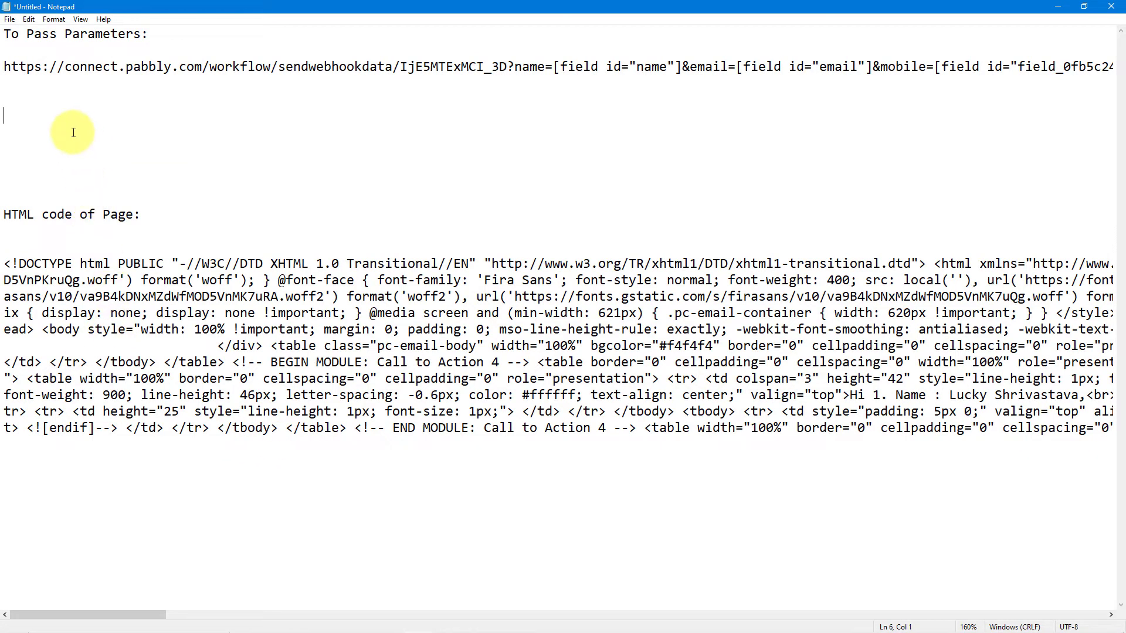
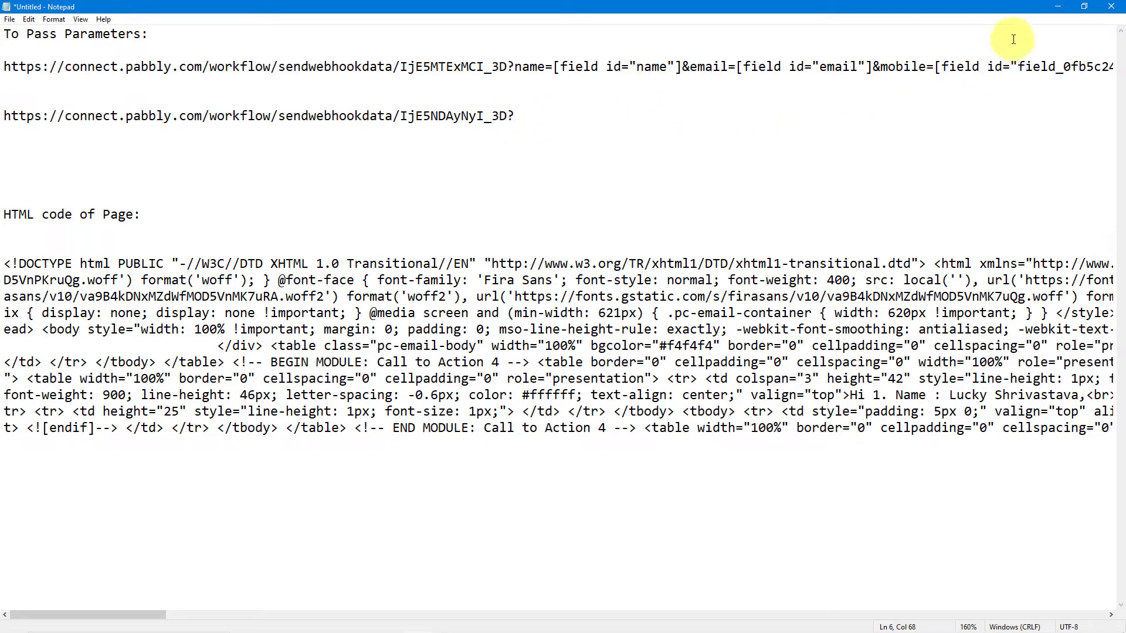
left_click(1060, 7)
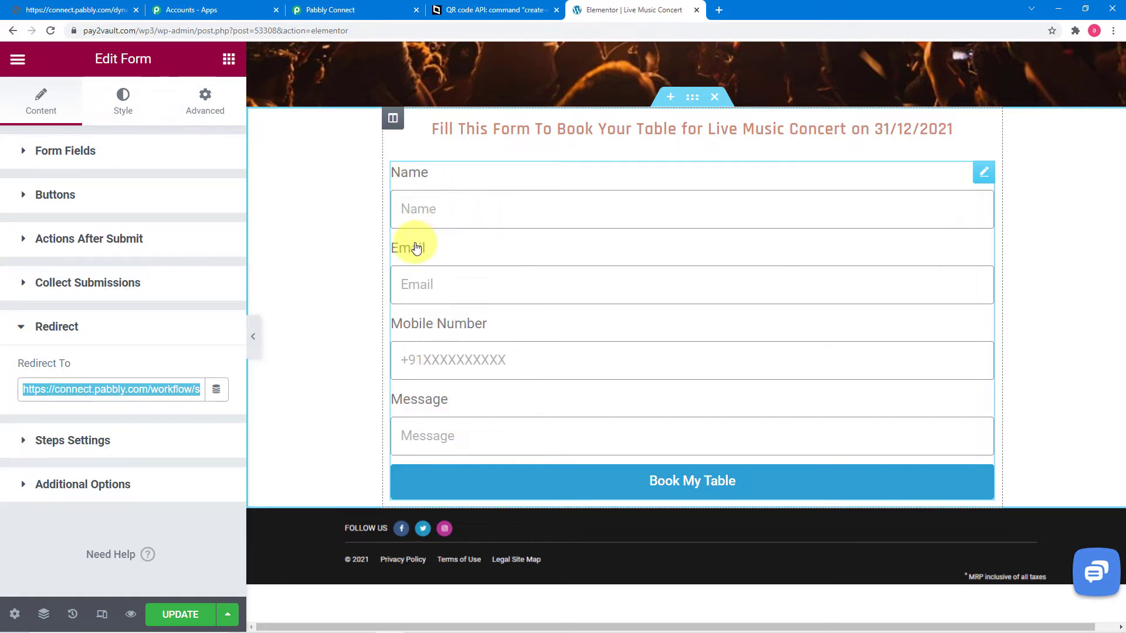
Step: Show the Name form field's Advanced settings with its ID and shortcode
left_click(437, 210)
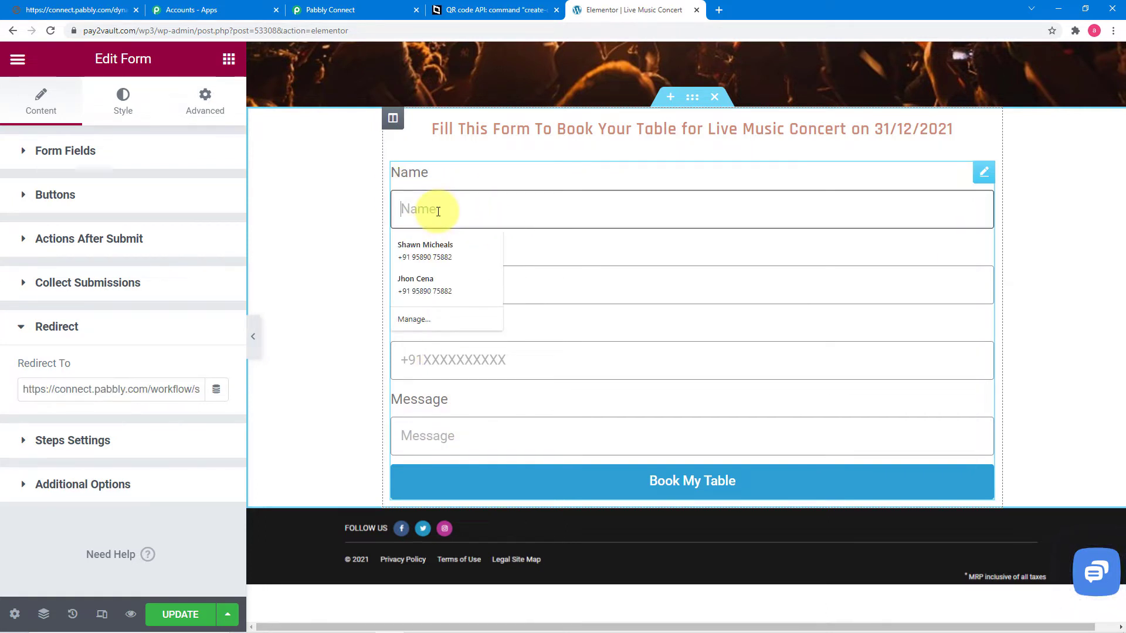
left_click(56, 156)
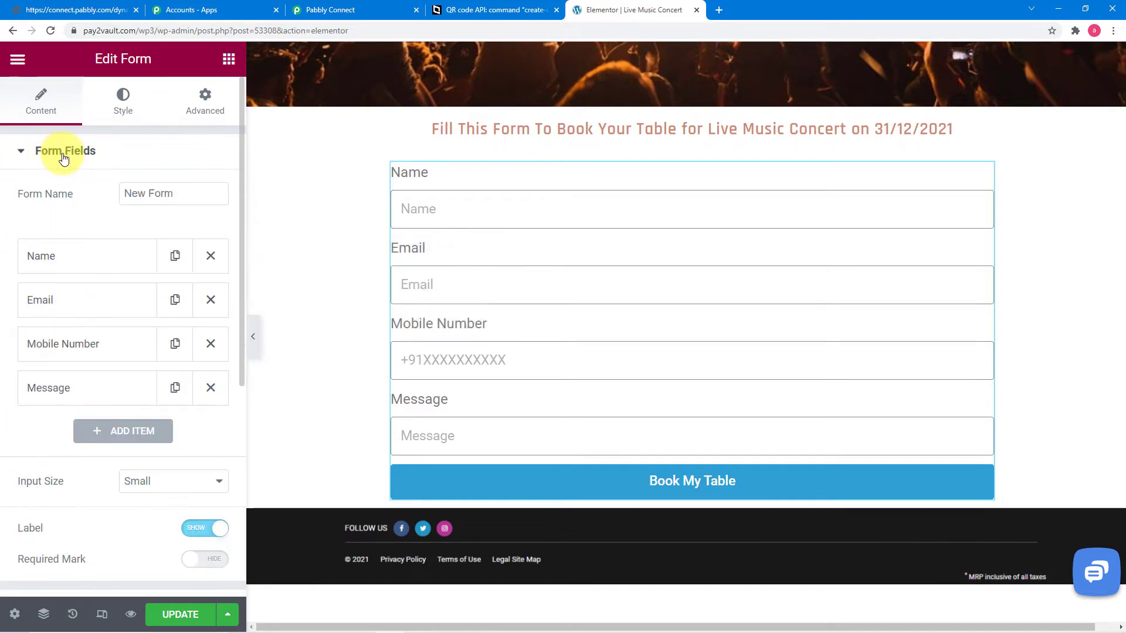
left_click(57, 261)
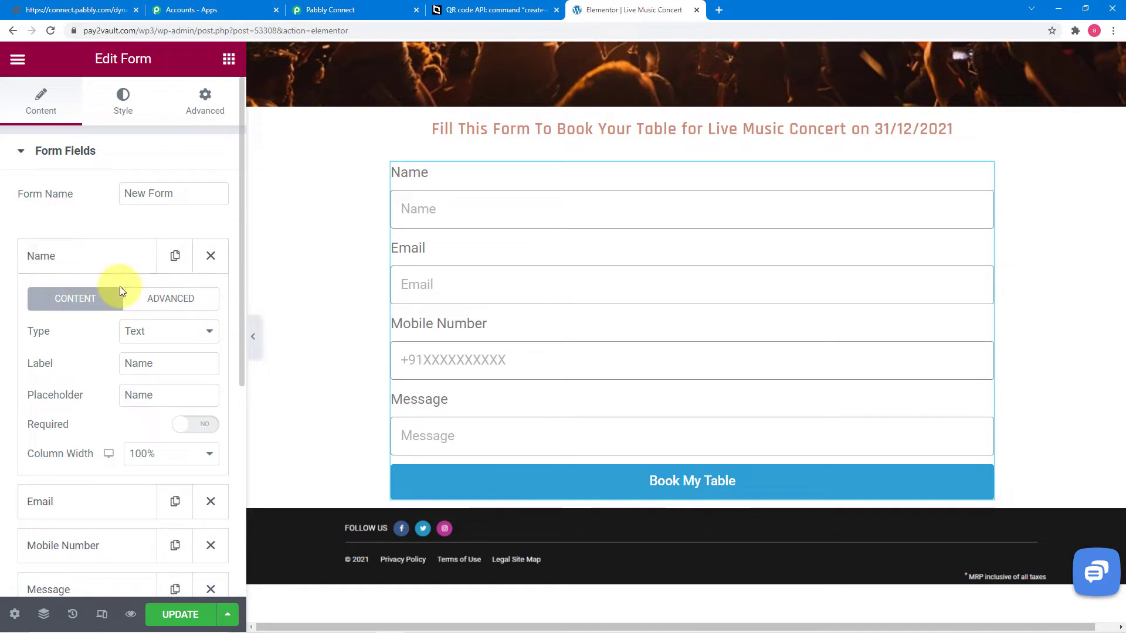
left_click(155, 301)
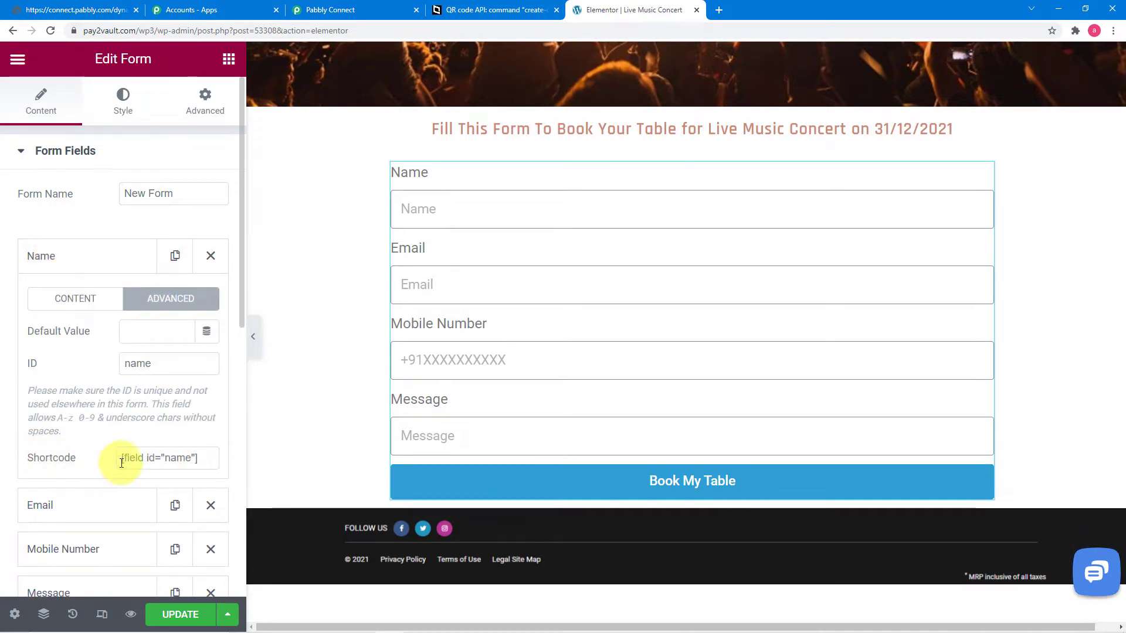
Step: Copy the shortcode [field id="name"] and bring Notepad back to the front
left_click_drag(122, 460, 191, 457)
key("ctrl+c")
right_click(176, 463)
left_click(181, 467)
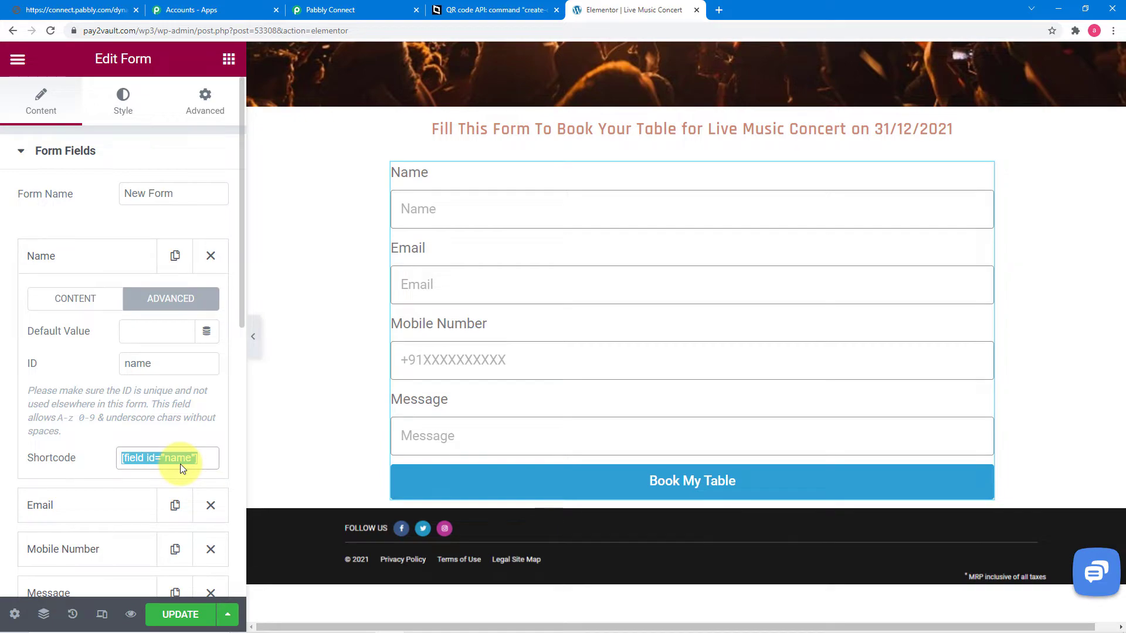
mouse_move(525, 618)
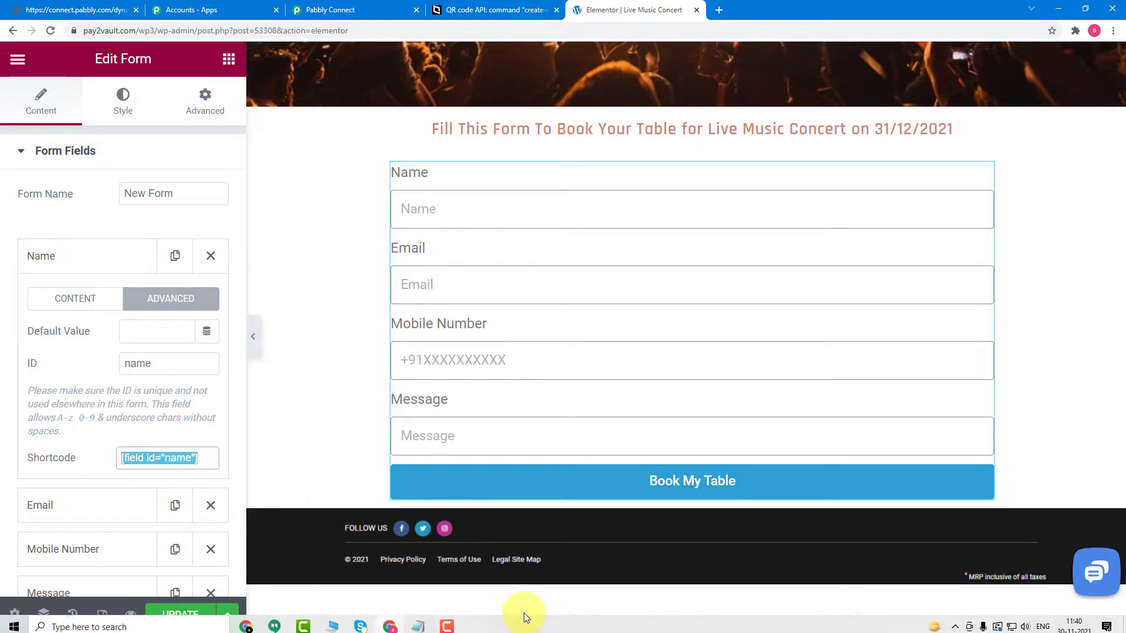
left_click(420, 621)
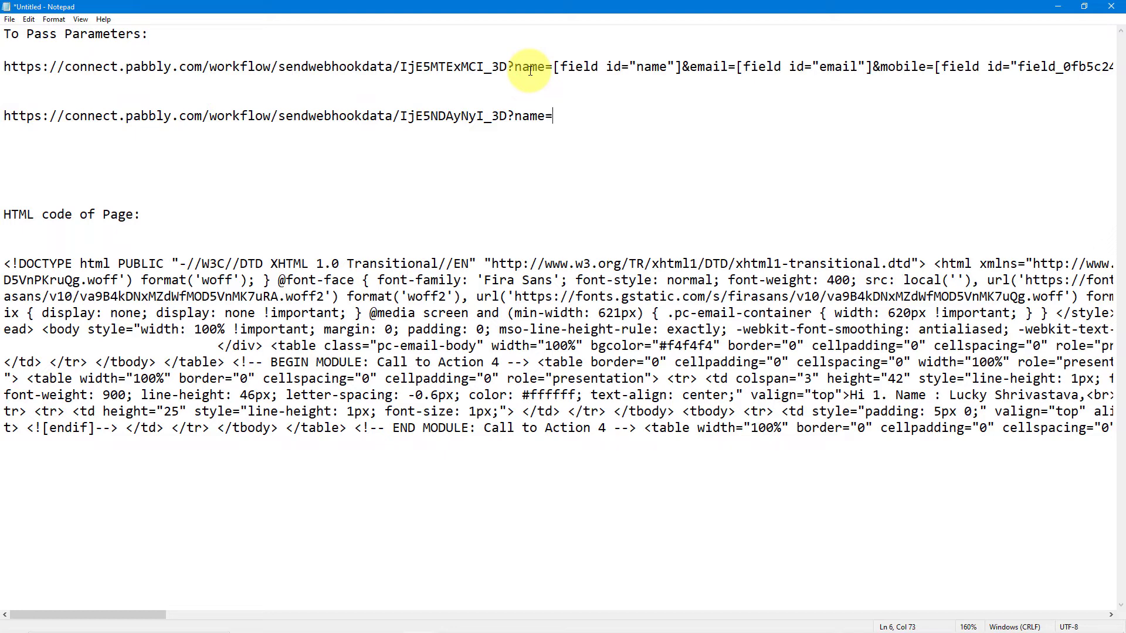
Step: Insert the name field shortcode after name= in the second webhook URL
key("ctrl+v")
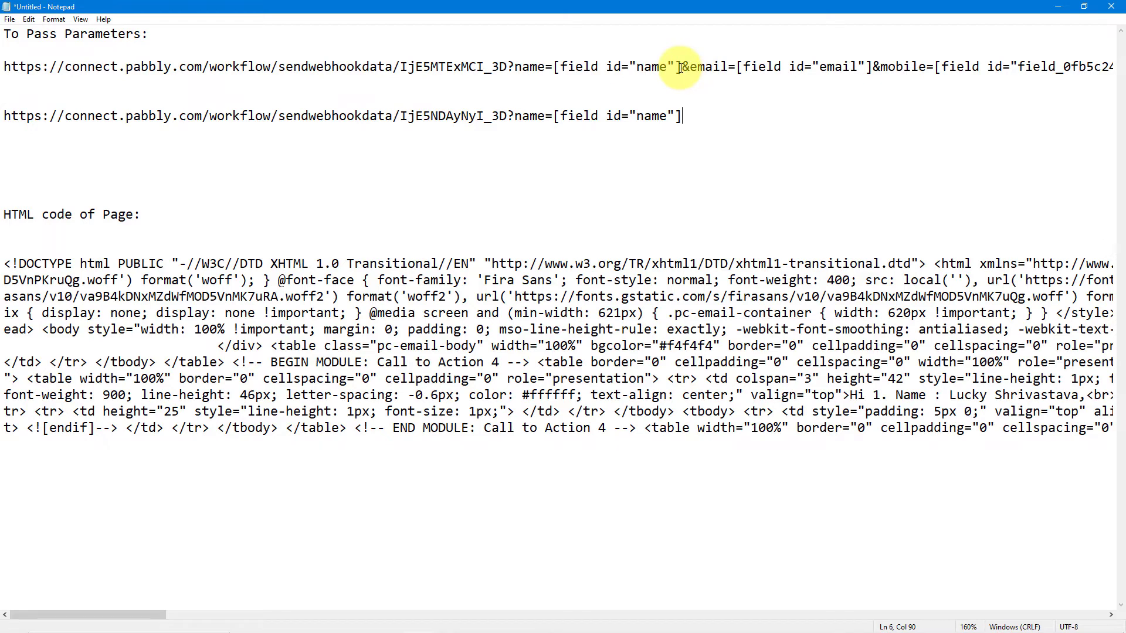
key("Return")
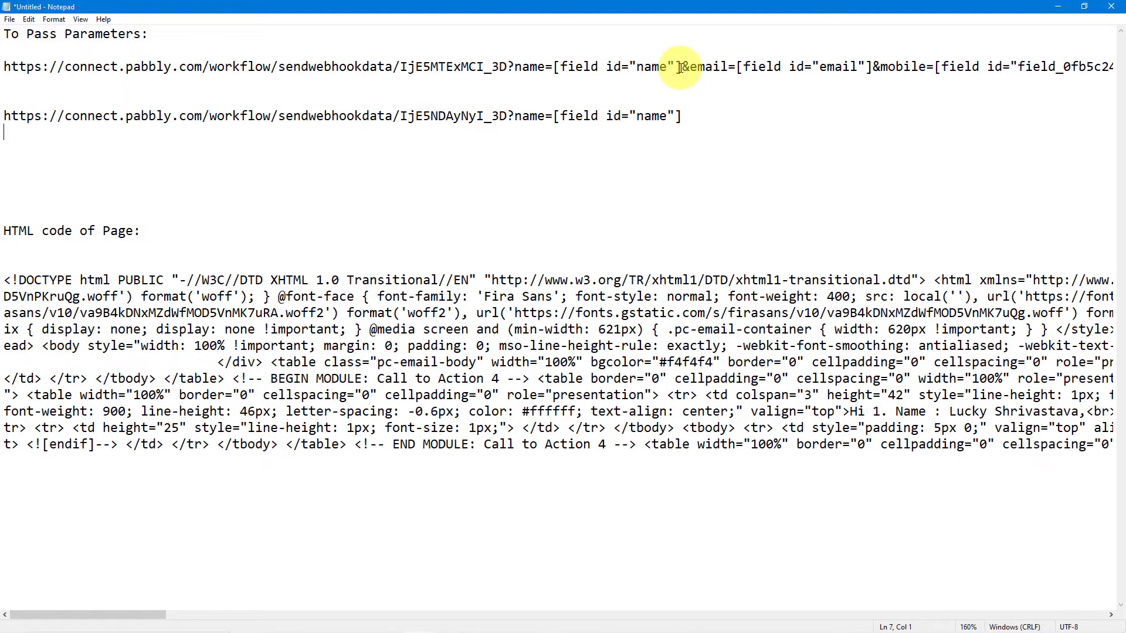
key("BackSpace")
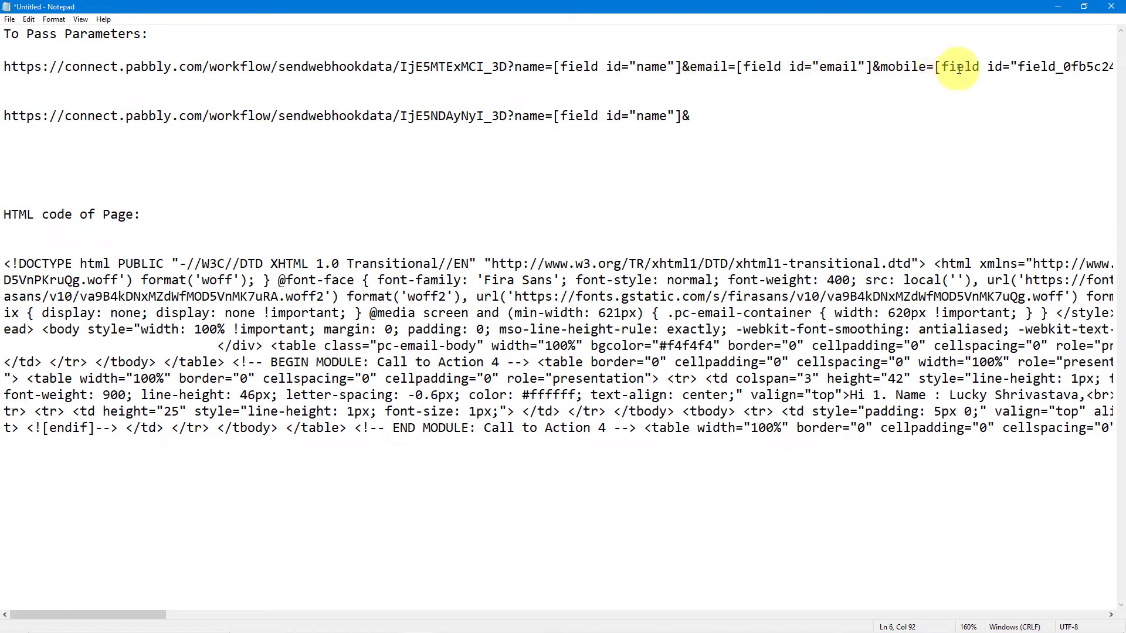
Step: Copy the email, mobile and message parameters from the first URL onto the second URL's end
left_click(924, 66)
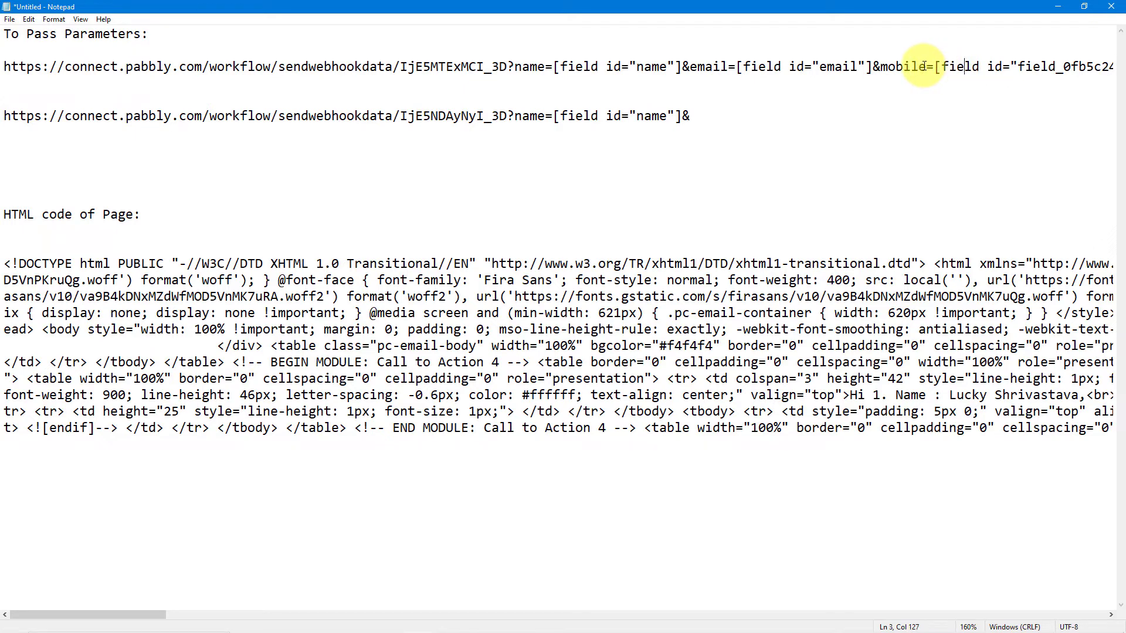
key("Right")
key("Right")
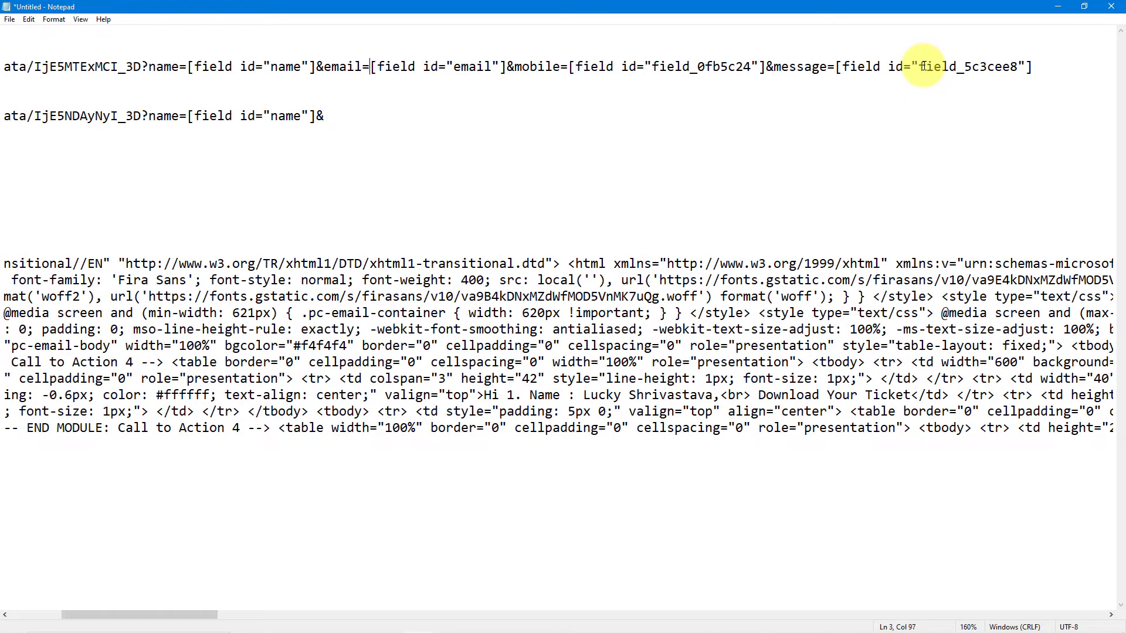
key("shift+Right")
key("shift+Right")
key("shift+Right")
key("shift+Right")
key("shift+Right")
key("shift+Right")
key("shift+Right")
key("shift+Right")
key("shift+Right")
key("shift+Right")
key("shift+Right")
key("shift+Right")
key("shift+Right")
key("shift+Right")
key("shift+Right")
key("shift+Right")
key("shift+Right")
key("shift+Right")
key("shift+Right")
key("shift+Right")
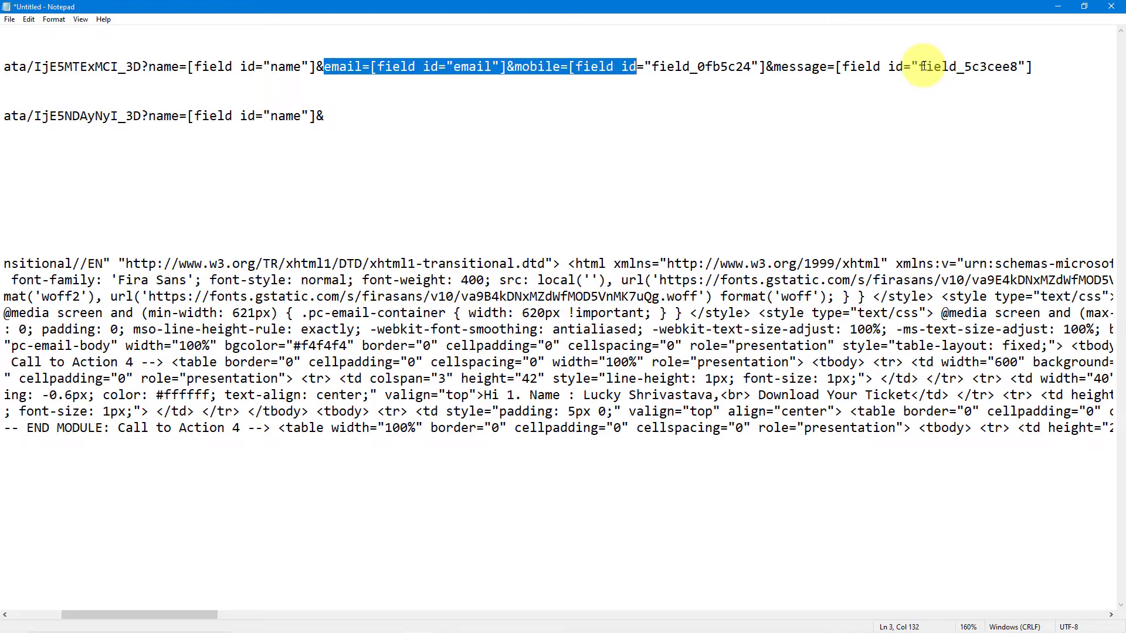
key("shift+Right")
key("shift+Right")
key("shift+Right")
key("shift+Right")
key("shift+Right")
key("shift+Right")
key("shift+Right")
key("shift+Right")
key("shift+Right")
key("shift+Right")
key("shift+Right")
key("shift+Right")
key("shift+Right")
key("shift+Right")
key("shift+Right")
key("shift+Right")
key("shift+Right")
key("shift+Right")
key("shift+Right")
key("shift+Right")
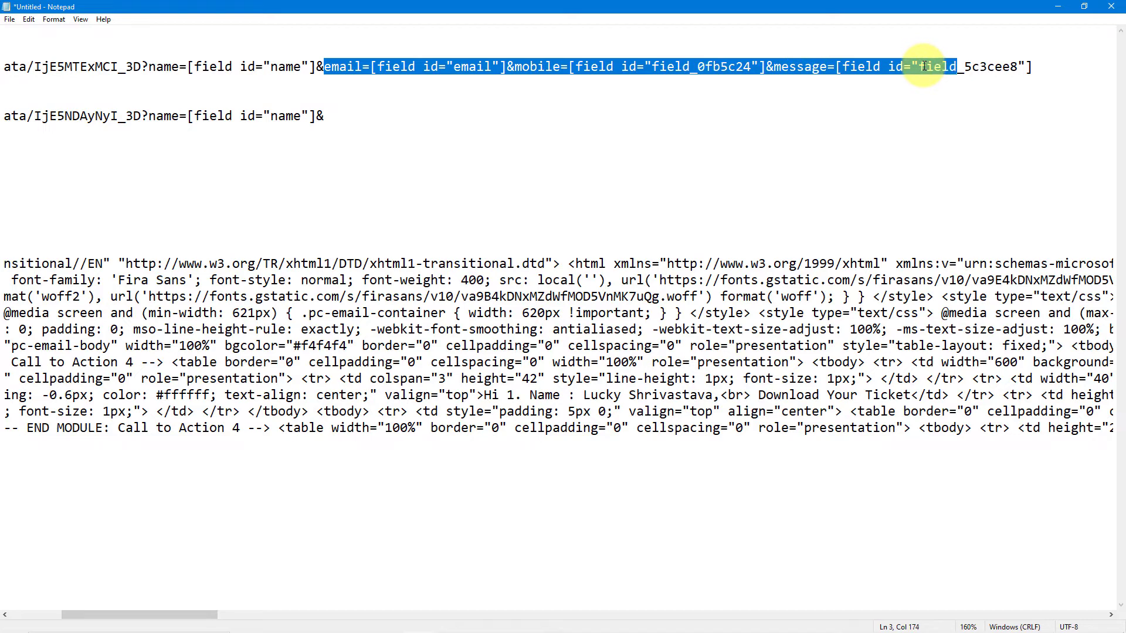
key("shift+Right")
key("shift+Right")
key("shift+Right")
key("shift+Right")
key("shift+Right")
key("shift+Right")
key("shift+Right")
key("shift+Right")
key("shift+Right")
key("shift+Right")
key("ctrl+c")
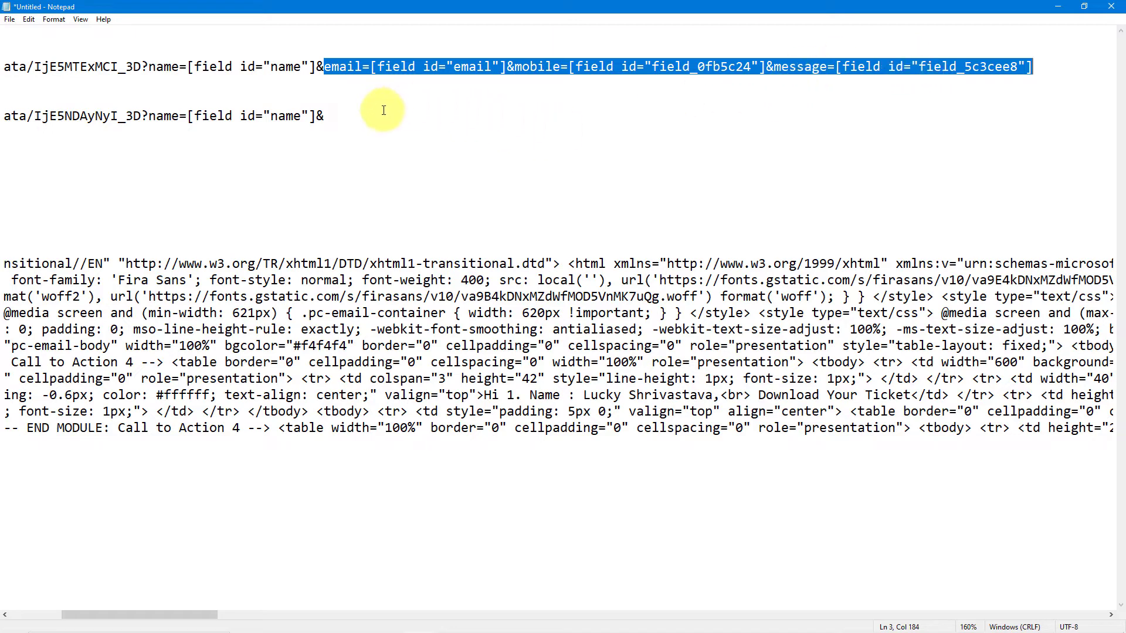
left_click(346, 122)
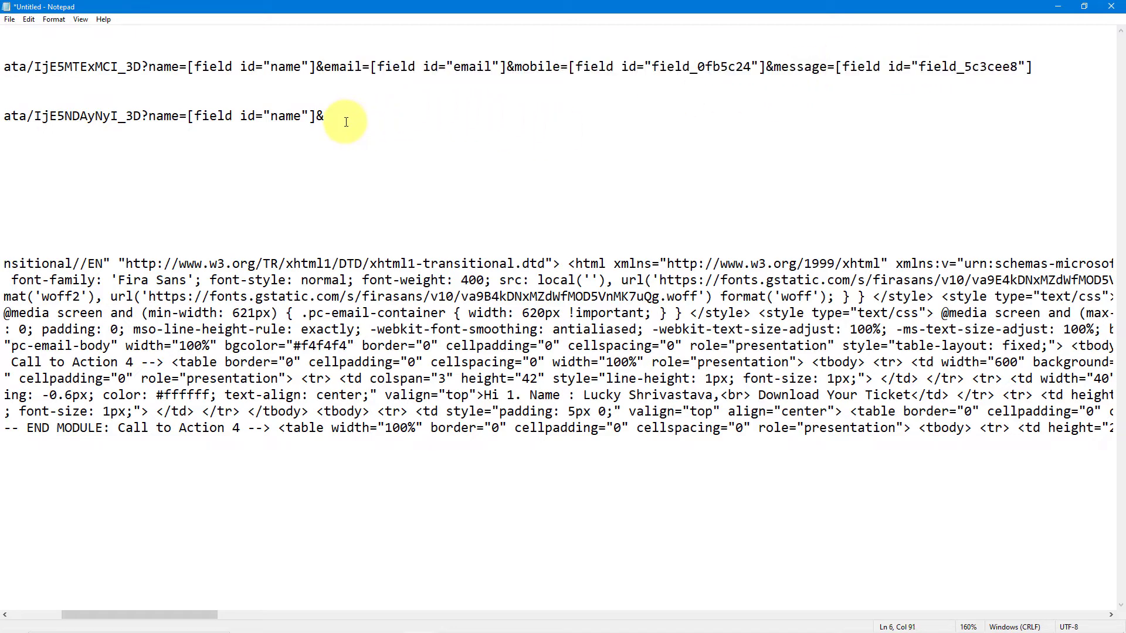
key("ctrl+v")
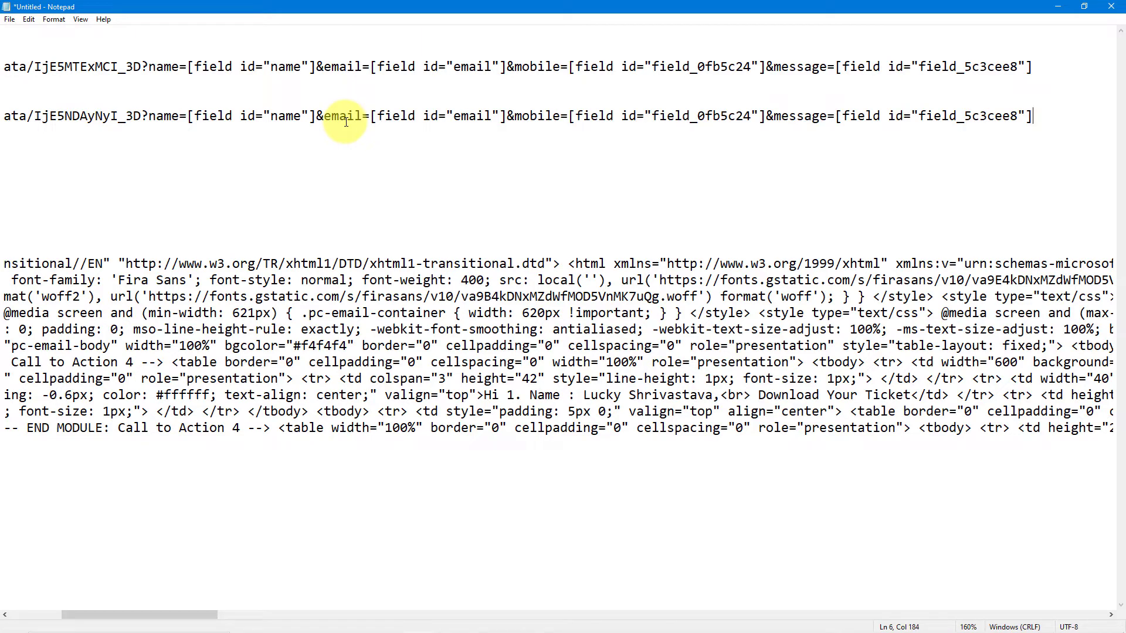
Step: Select the second URL's full query string and minimize Notepad
key("shift+Left")
key("shift+Left")
key("shift+Left")
key("shift+Left")
key("shift+Left")
key("shift+Left")
key("shift+Left")
key("shift+Left")
key("shift+Left")
key("shift+Left")
key("shift+Left")
key("shift+Left")
key("shift+Left")
key("shift+Left")
key("shift+Left")
key("shift+Left")
key("shift+Left")
key("shift+Left")
key("shift+Left")
key("shift+Left")
key("shift+Left")
key("shift+Left")
key("shift+Left")
key("shift+Left")
key("shift+Left")
key("shift+Left")
key("shift+Left")
key("shift+Left")
key("shift+Left")
key("shift+Left")
key("shift+Left")
key("shift+Left")
key("shift+Left")
key("shift+Left")
key("shift+Left")
key("shift+Left")
key("shift+Left")
key("shift+Left")
key("shift+Left")
key("shift+Left")
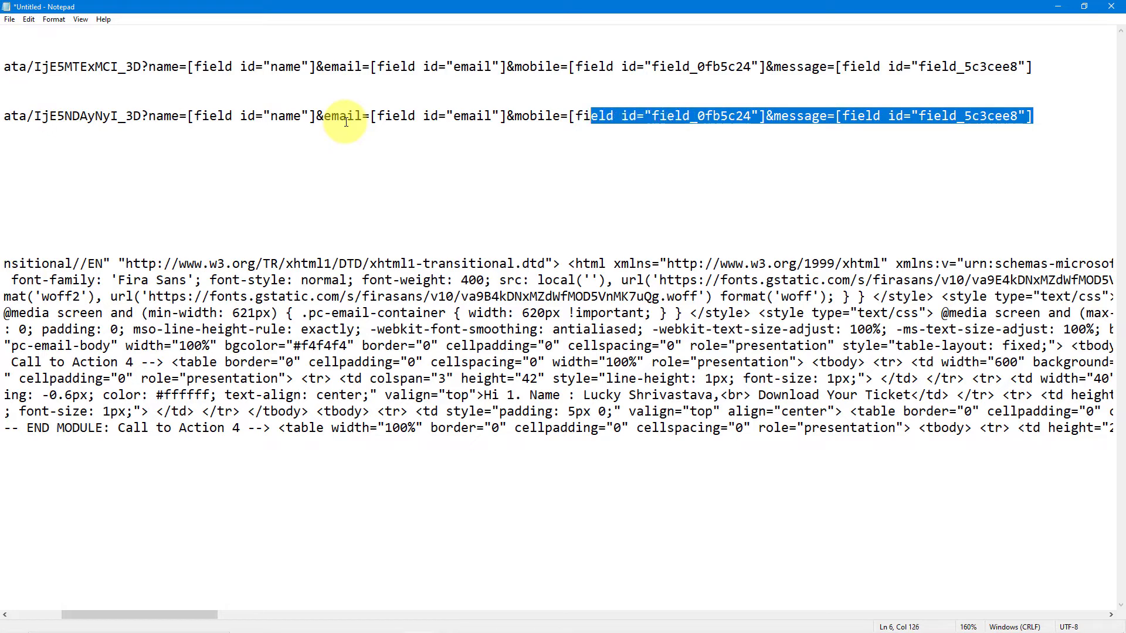
key("shift+Left")
key("shift+Left")
key("shift+Left")
key("shift+Left")
key("shift+Left")
key("shift+Left")
key("shift+Left")
key("shift+Left")
key("shift+Left")
key("shift+Left")
key("shift+Left")
key("shift+Left")
key("shift+Left")
key("shift+Left")
key("shift+Left")
key("shift+Left")
key("shift+Left")
key("shift+Left")
key("shift+Left")
key("shift+Left")
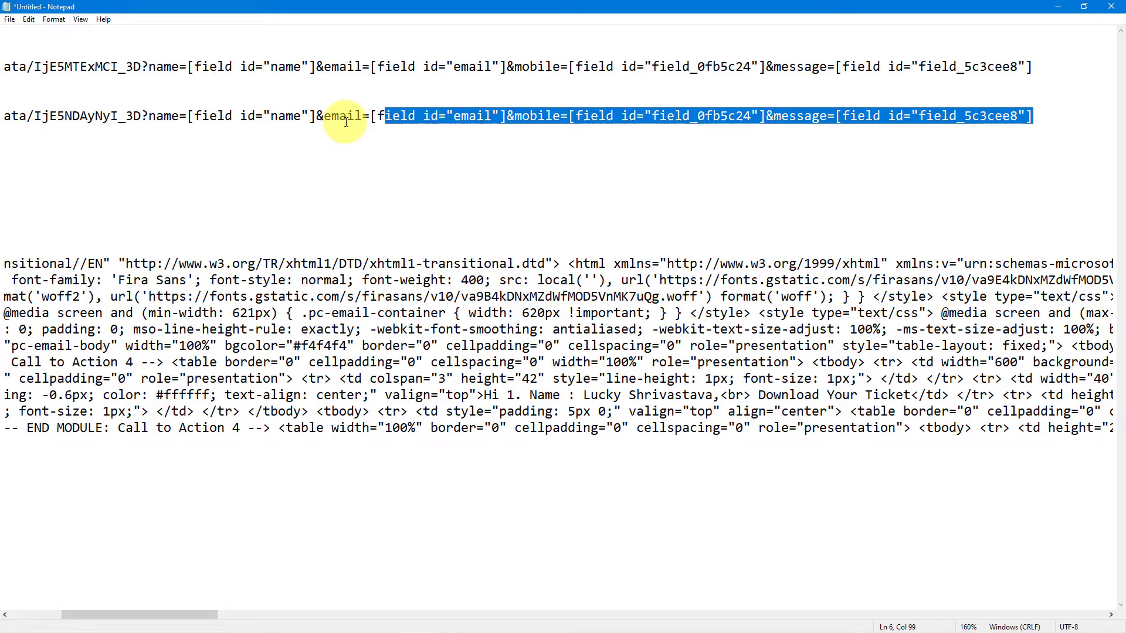
key("shift+Left")
key("shift+Left")
key("shift+Left")
key("shift+Left")
key("shift+Left")
key("shift+Left")
key("shift+Left")
key("shift+Left")
key("shift+Left")
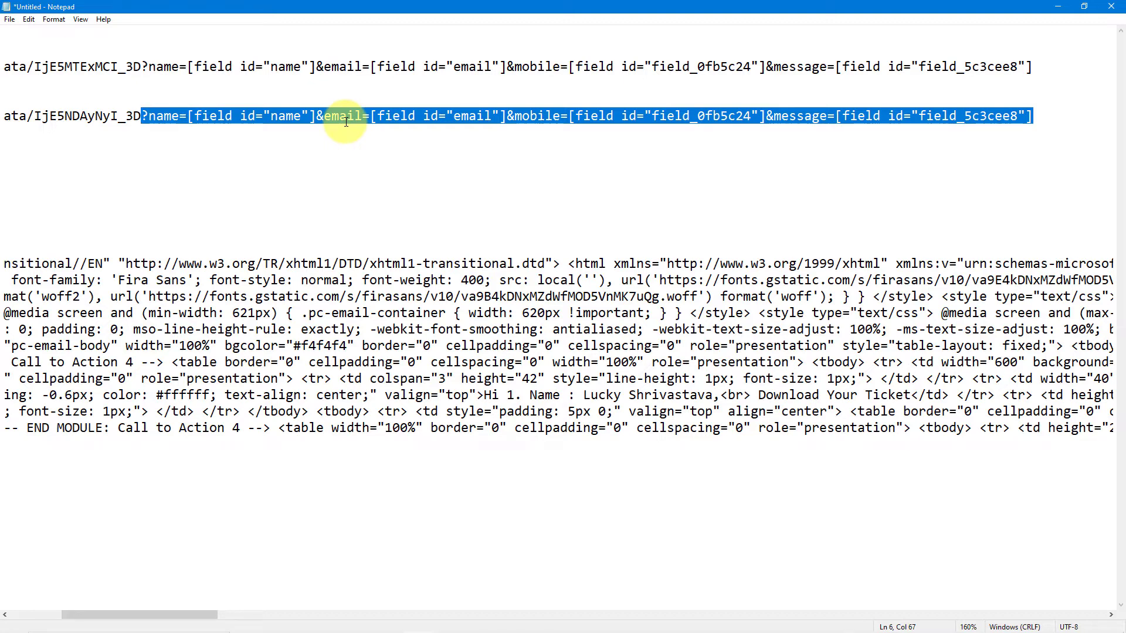
left_click(1055, 7)
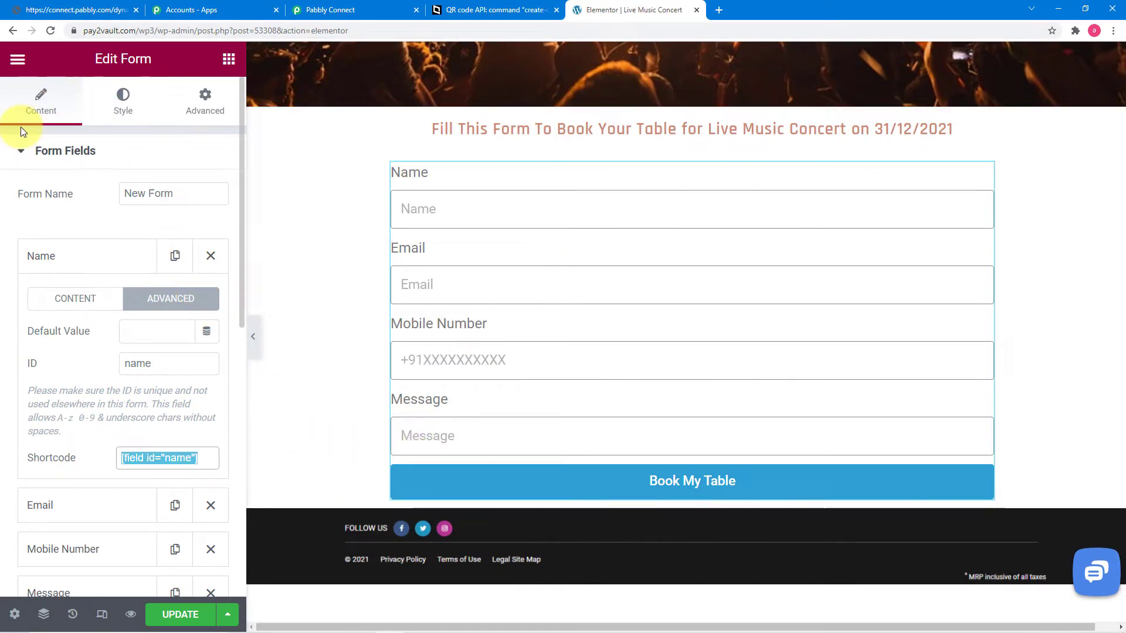
Step: Append the copied field parameters to the end of the form's Redirect To URL
left_click(38, 99)
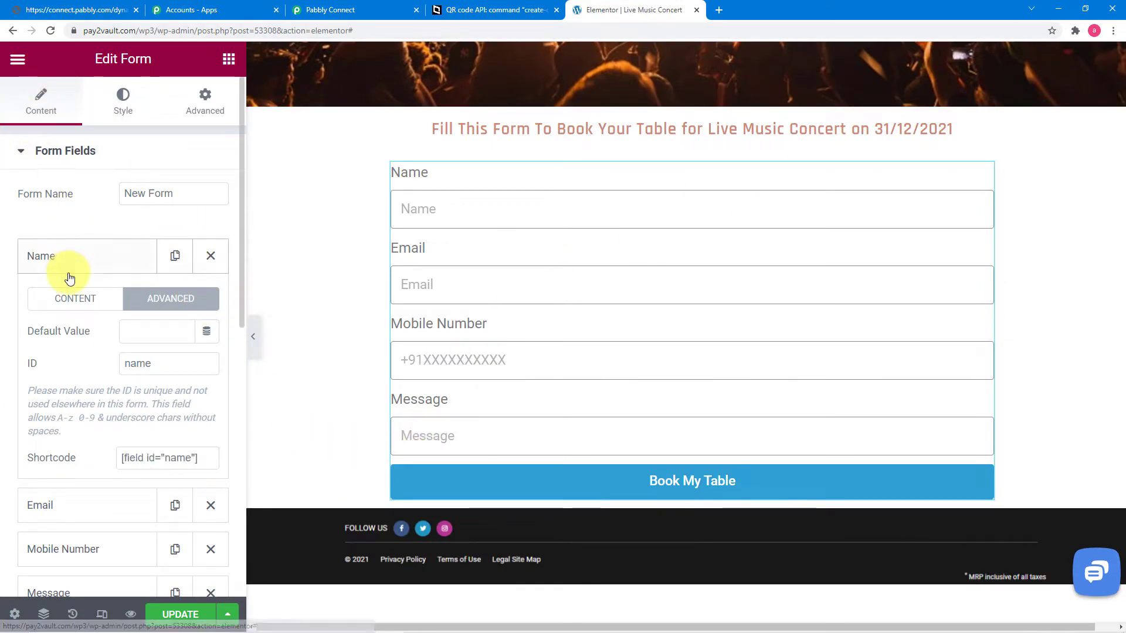
left_click(21, 153)
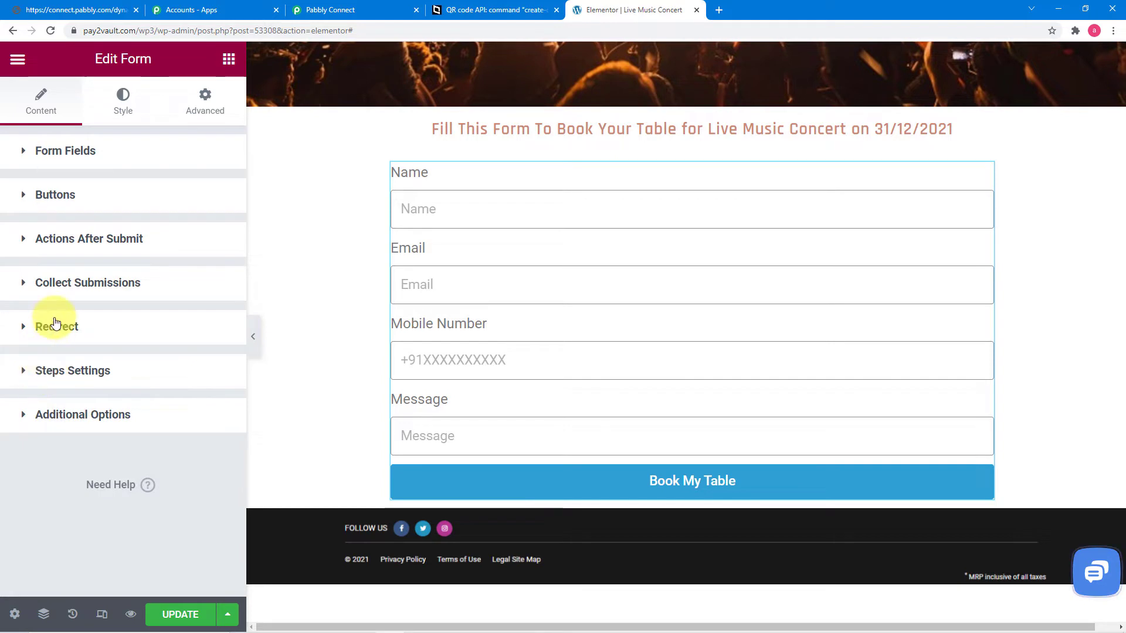
left_click(59, 324)
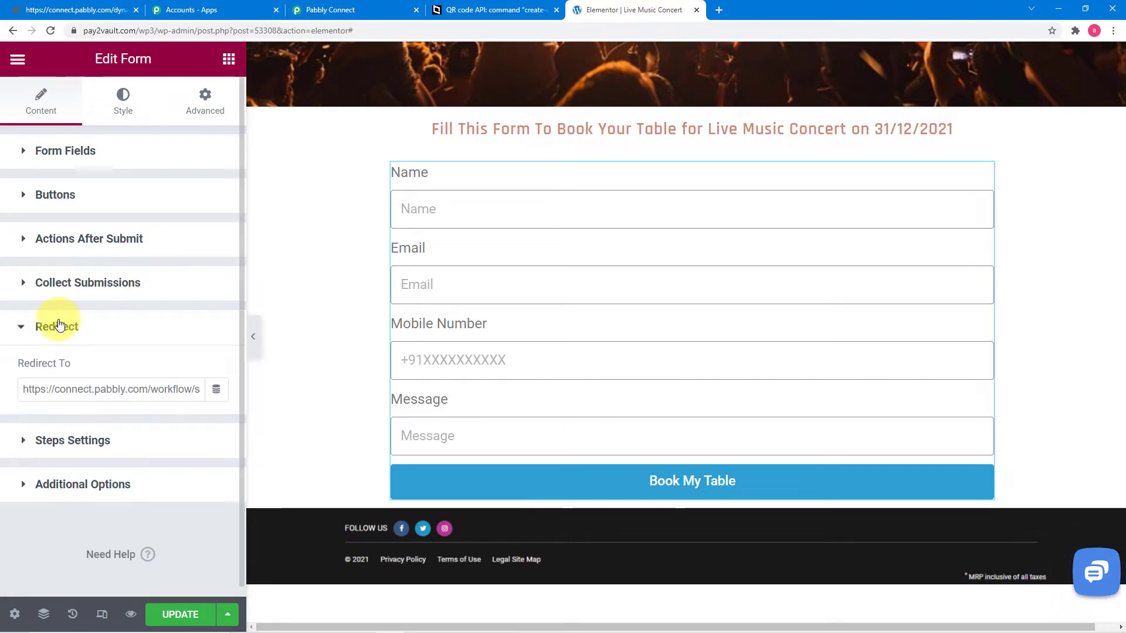
left_click(159, 390)
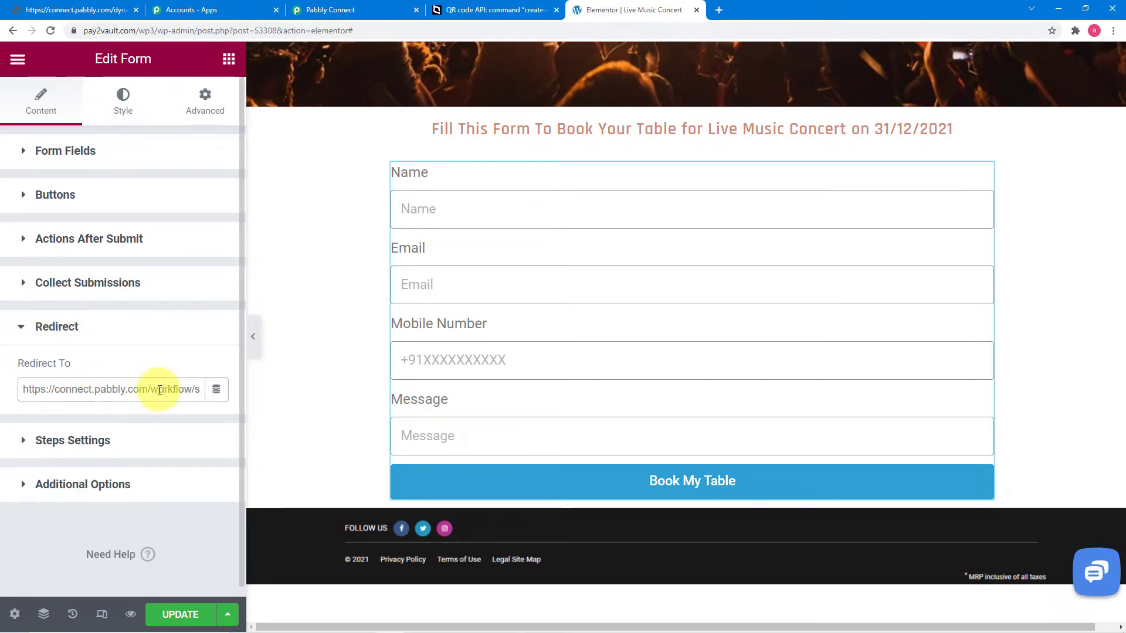
key("Right")
key("Right")
key("Right")
key("Right")
key("Right")
key("Right")
key("Right")
key("Right")
key("Right")
key("Right")
key("Right")
key("Right")
key("Right")
key("Right")
key("Right")
key("Right")
key("Right")
key("Right")
key("Right")
key("Right")
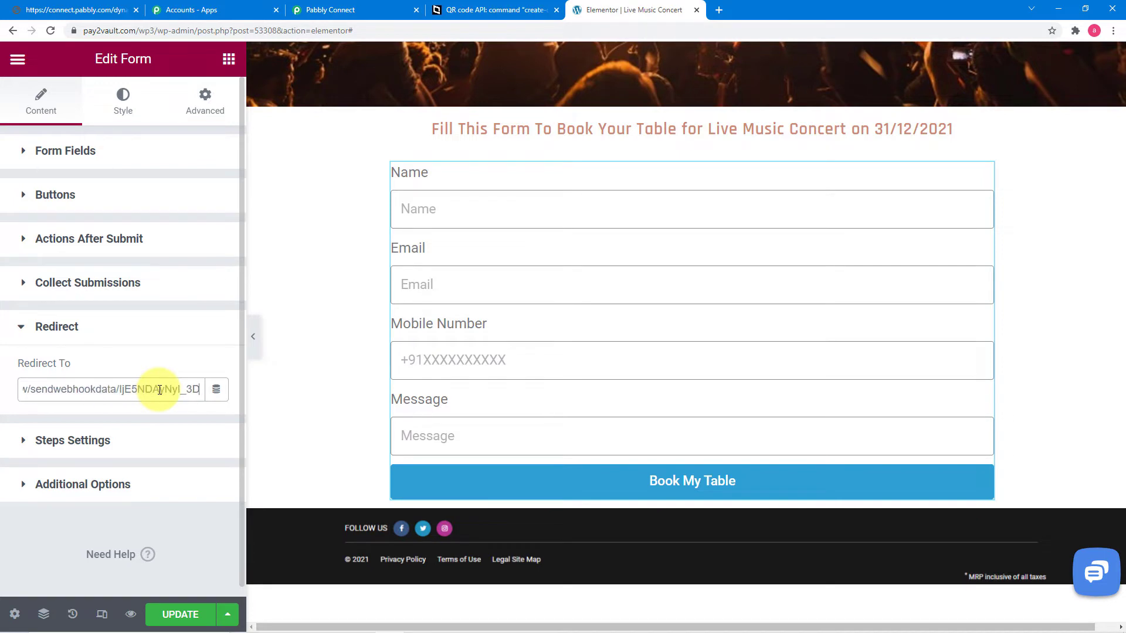
key("ctrl+v")
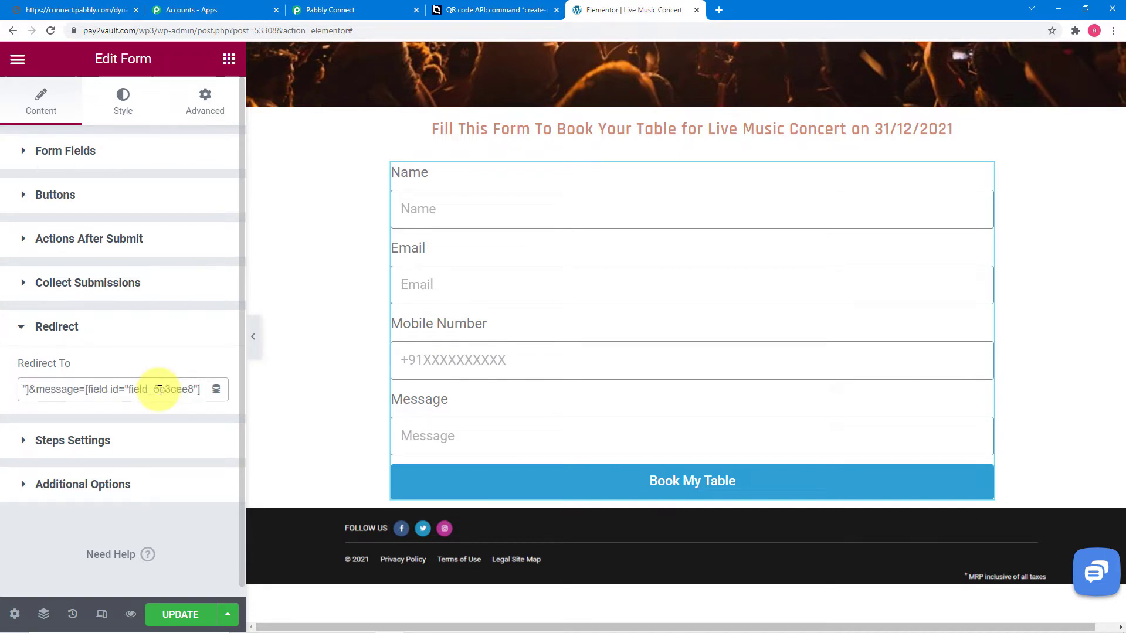
Step: Check the pasted name, email, mobile and message parameters, then save the page with UPDATE
key("Left")
key("Left")
key("Left")
key("Left")
key("Left")
key("Left")
key("Left")
key("Left")
key("Left")
key("Left")
key("Left")
key("Left")
key("Left")
key("Left")
key("Left")
key("Left")
key("Left")
key("Left")
key("Left")
key("Left")
key("Left")
key("Left")
key("Left")
key("Left")
key("Left")
key("Left")
key("Left")
key("Left")
key("Left")
key("Left")
key("Left")
key("Left")
key("Left")
key("Left")
key("Left")
key("Left")
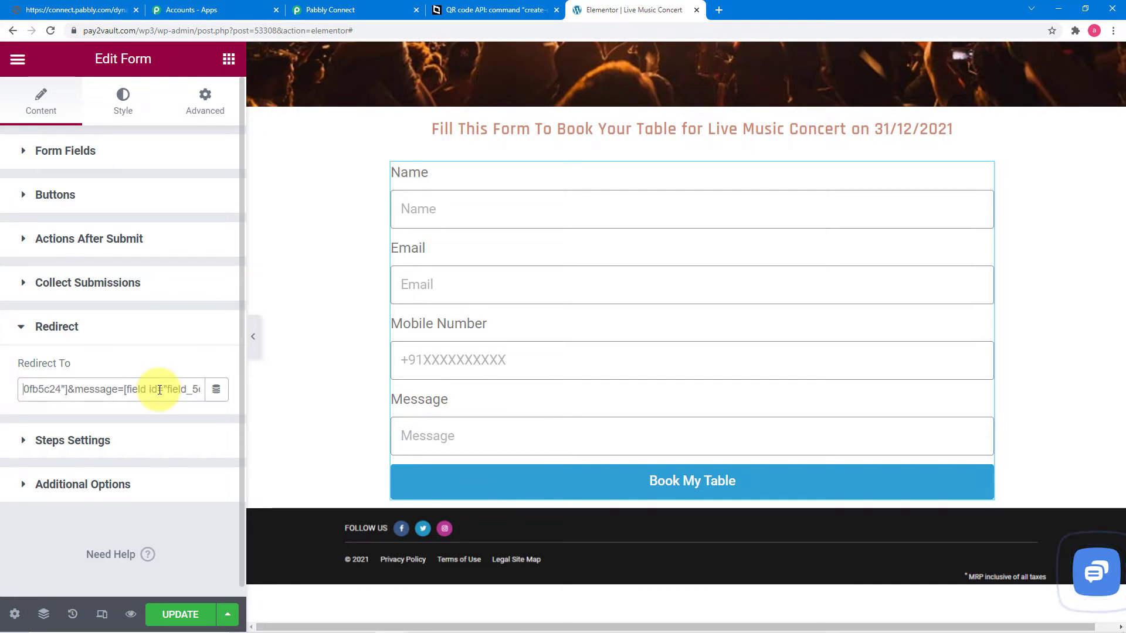
key("Left")
key("Left")
key("Left")
key("Left")
key("Left")
key("Left")
key("Left")
key("Left")
key("Left")
key("Left")
key("Left")
key("Left")
key("Left")
key("Left")
key("Left")
key("Left")
key("Left")
key("Left")
key("Left")
key("Left")
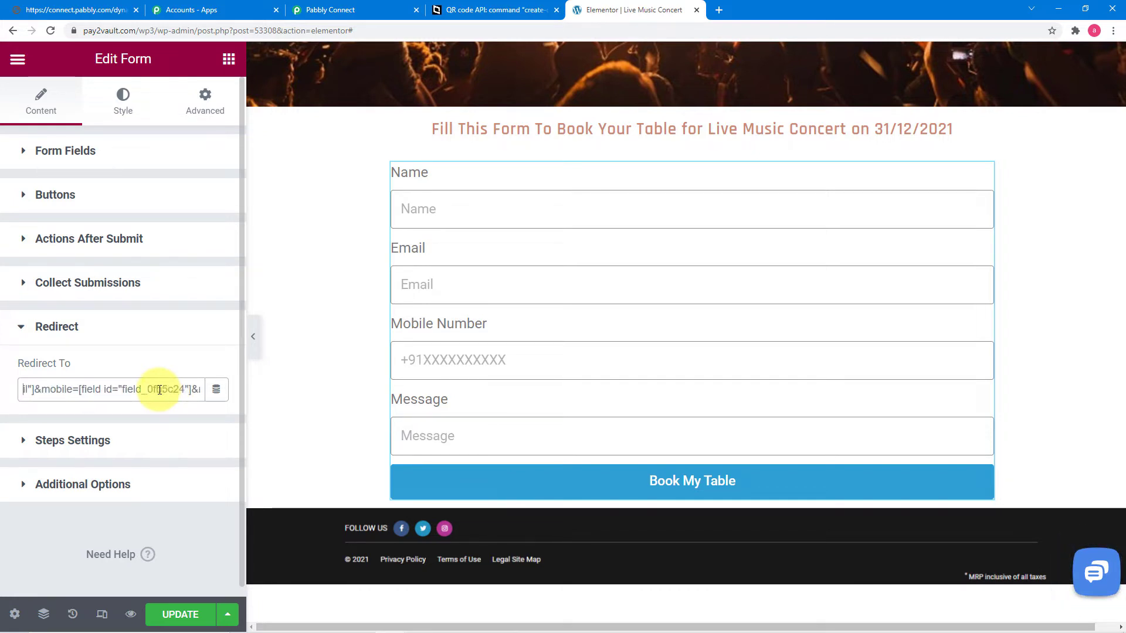
key("Left")
key("Left")
key("Left")
key("Left")
key("Left")
key("Left")
key("Left")
key("Left")
key("Left")
key("Left")
key("Left")
key("Left")
key("Left")
key("Left")
key("Left")
key("Left")
key("Left")
key("Left")
key("Left")
key("Left")
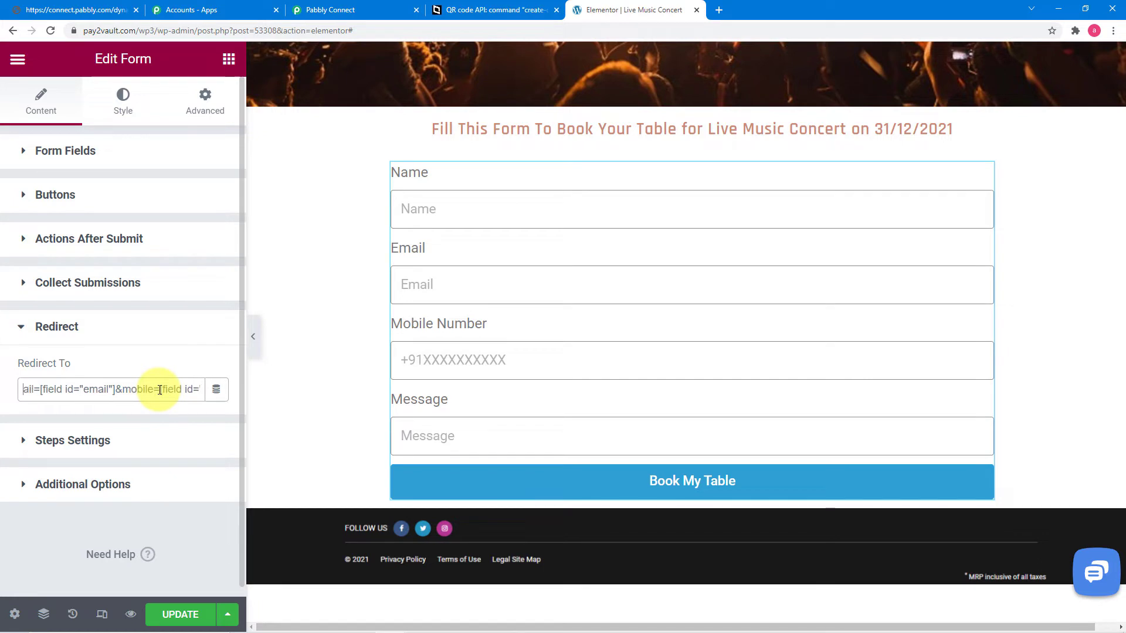
key("Left")
key("Left")
key("Left")
key("Left")
key("Left")
key("Left")
key("Left")
key("Left")
key("Left")
key("Left")
key("Left")
key("Left")
key("Left")
key("Left")
key("Left")
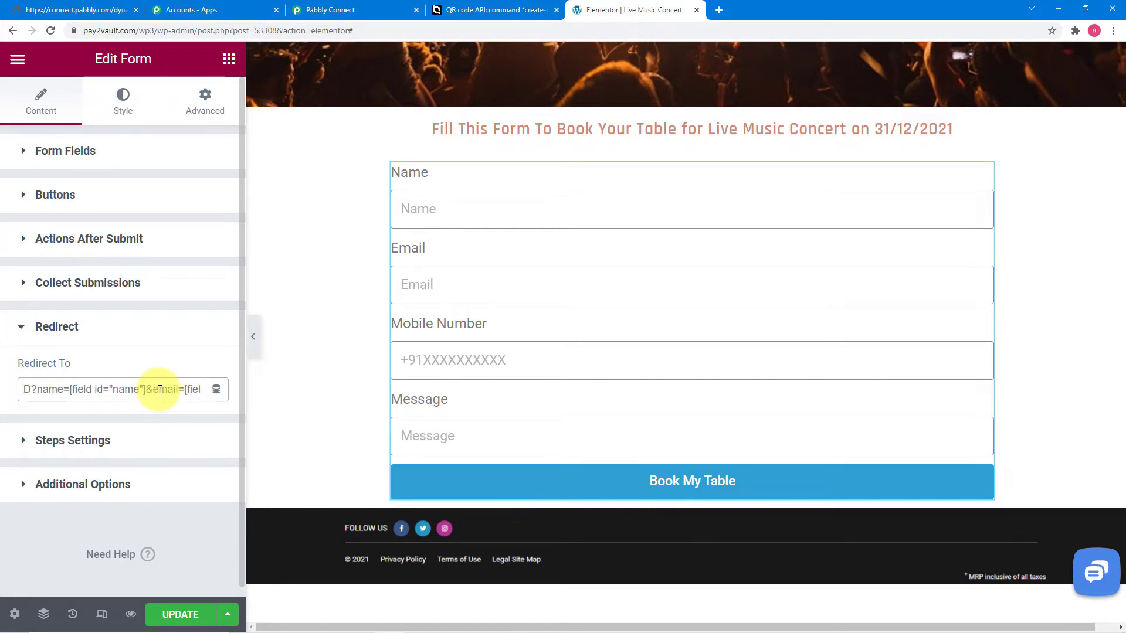
left_click(182, 613)
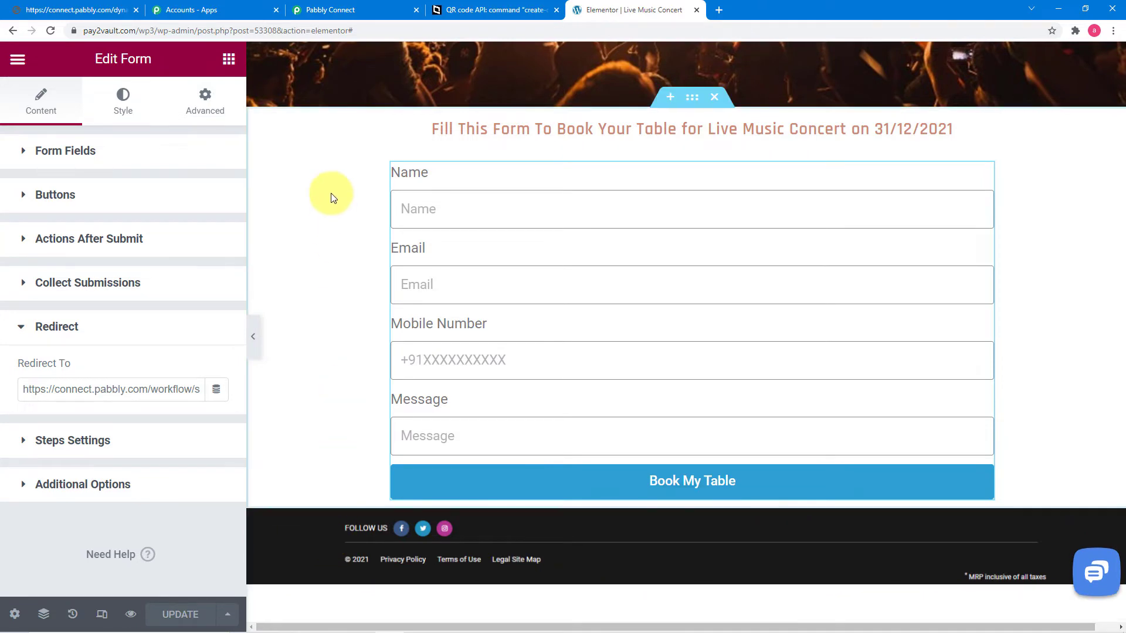
left_click(356, 7)
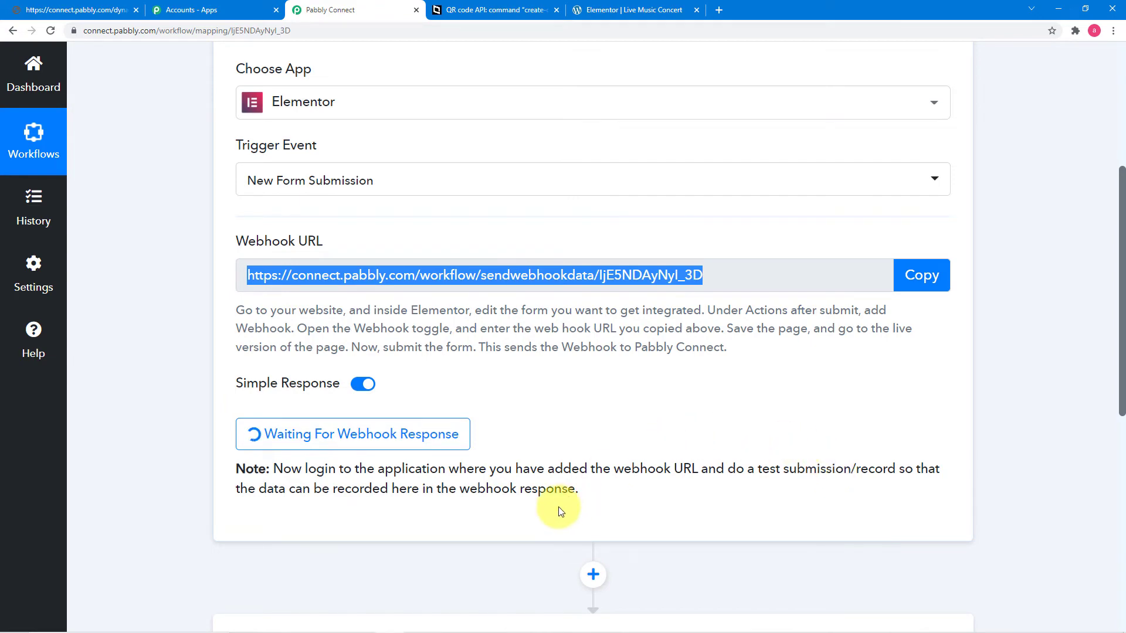
Step: Review the trigger's webhook URL still waiting for a response, then return to the Elementor editor
left_click(585, 11)
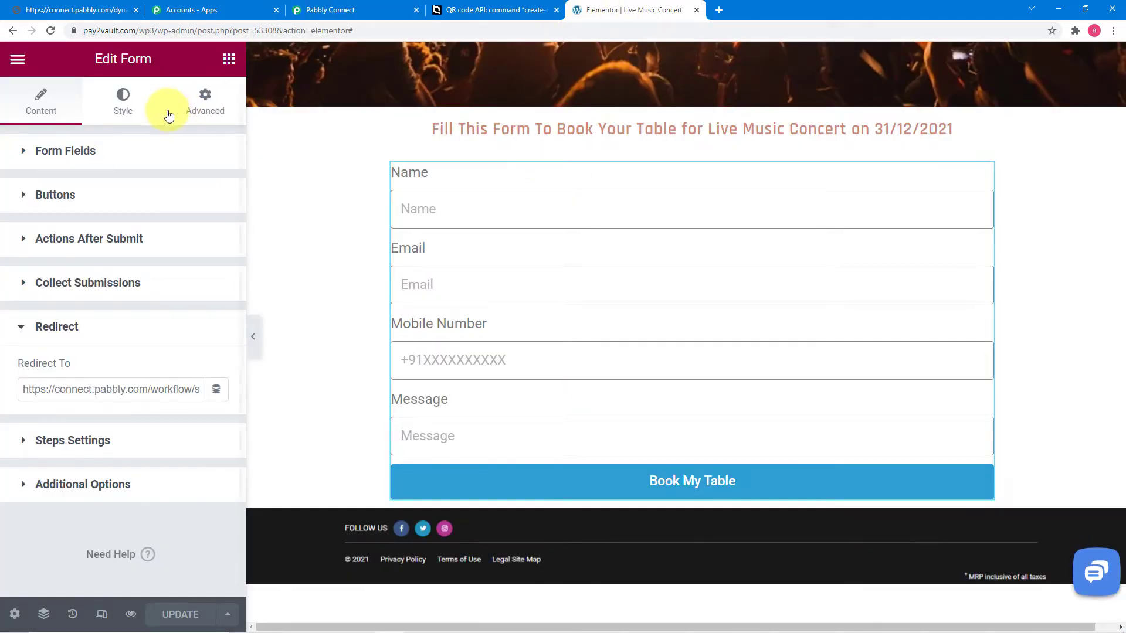
Step: View the live Live Music Concert page and scroll down to the booking form
left_click(17, 59)
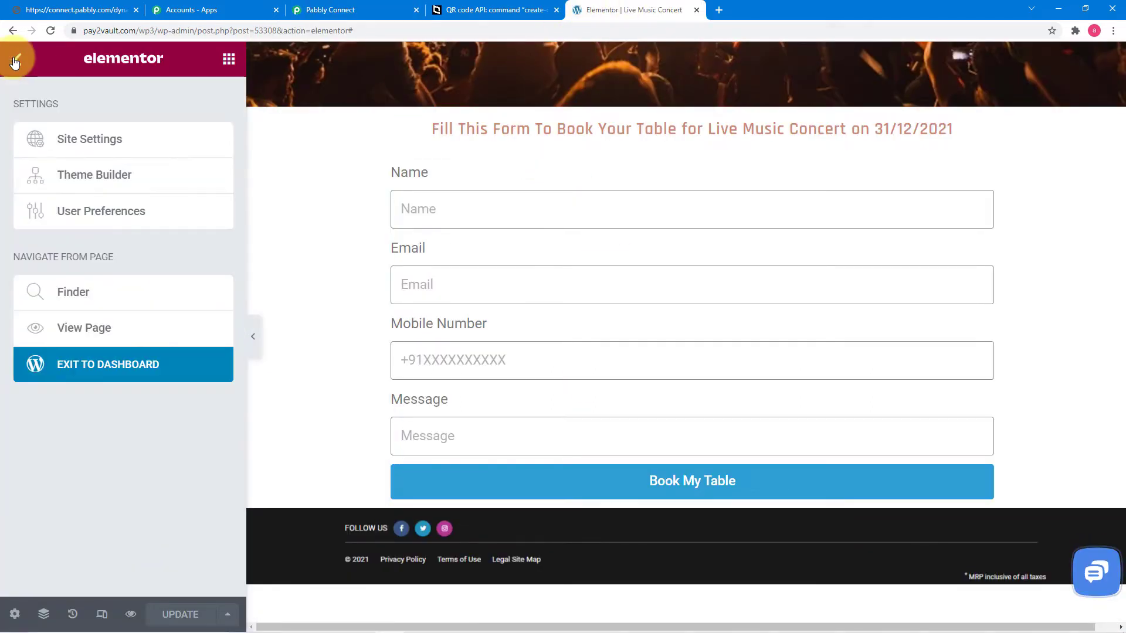
left_click(63, 331)
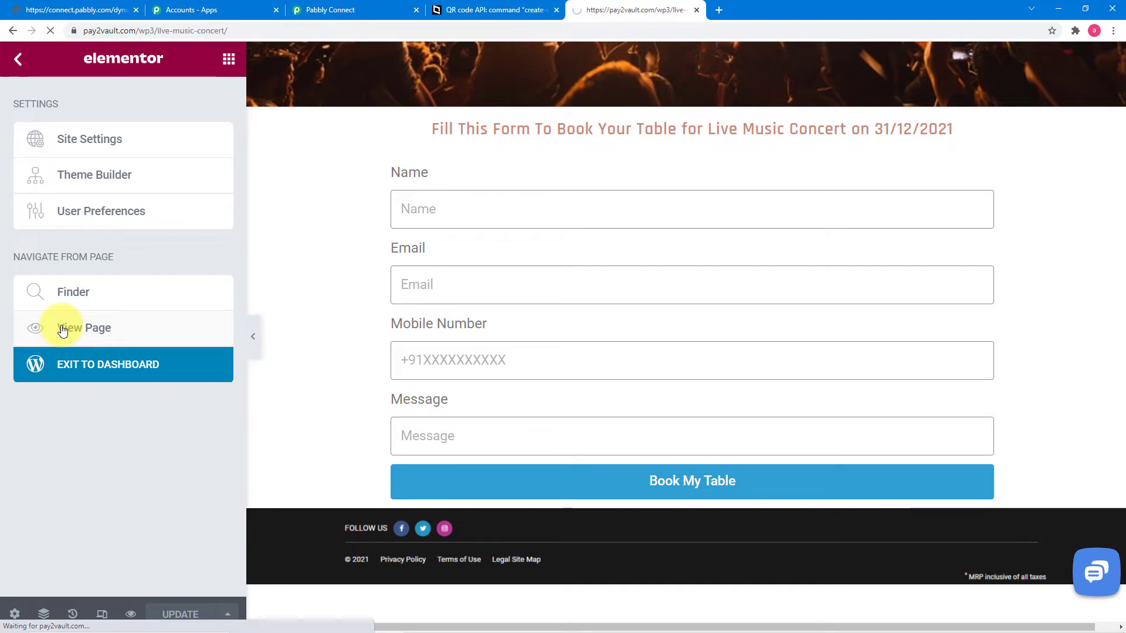
scroll(331, 318, "down", 10)
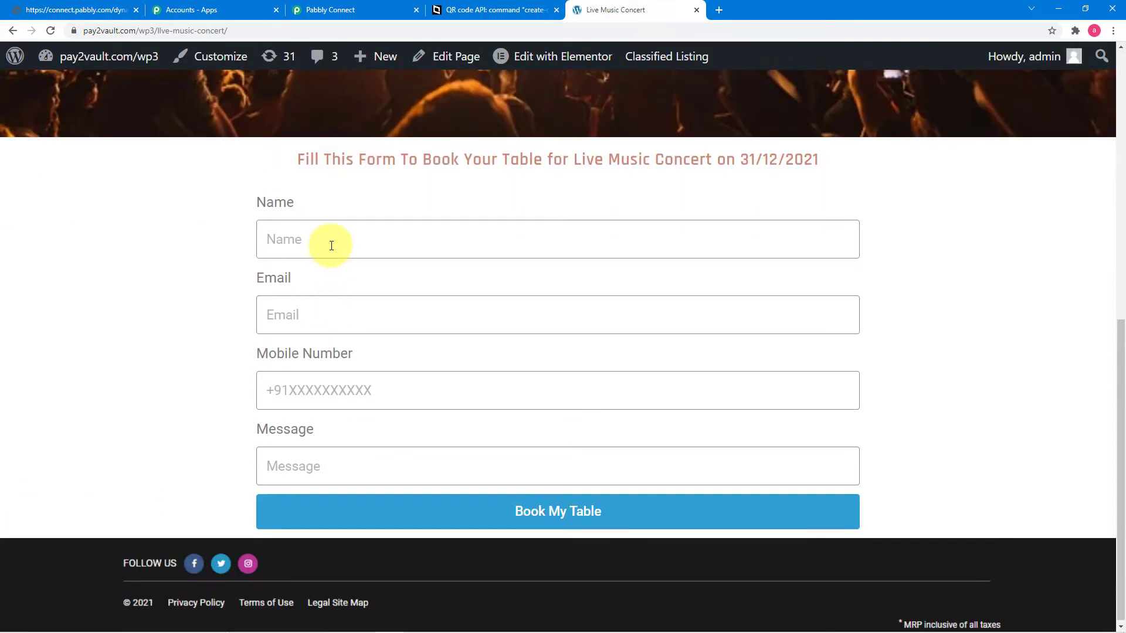
Step: Autofill Name, Email, Mobile Number and Message 'Book My Table please', then submit the booking
left_click(332, 245)
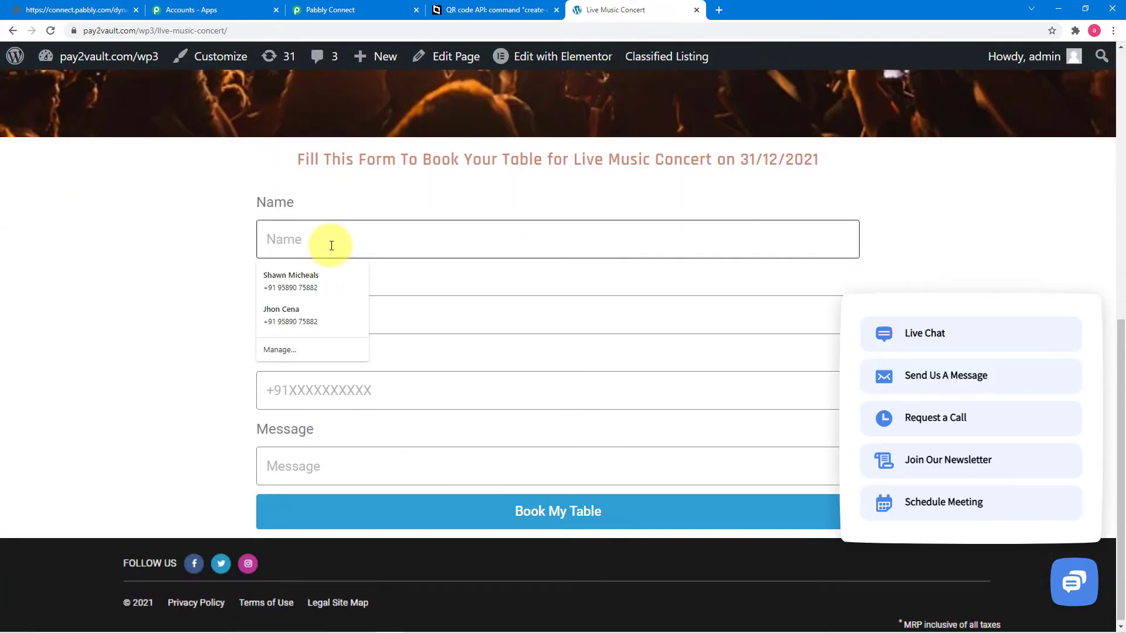
type("Hars")
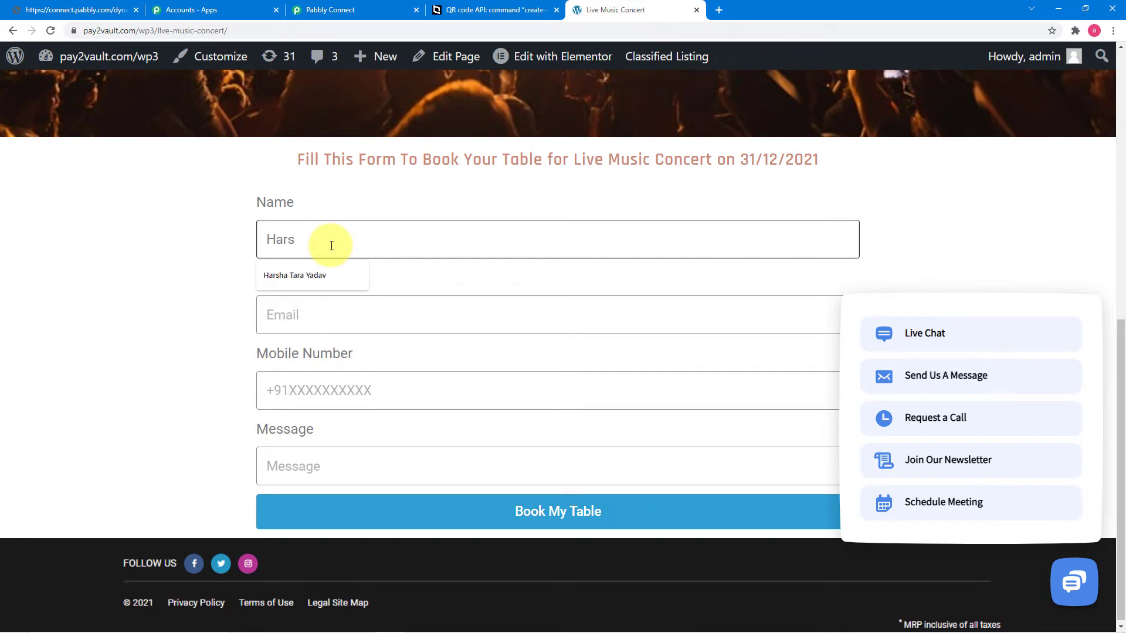
left_click(326, 275)
left_click(327, 315)
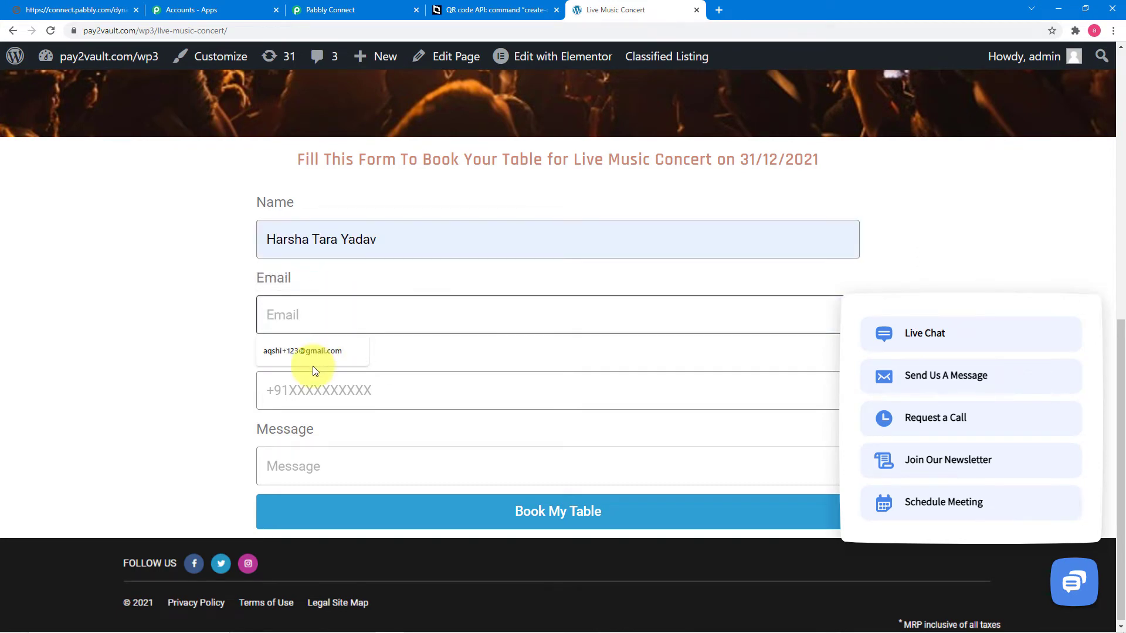
left_click(311, 350)
left_click(305, 390)
left_click(309, 426)
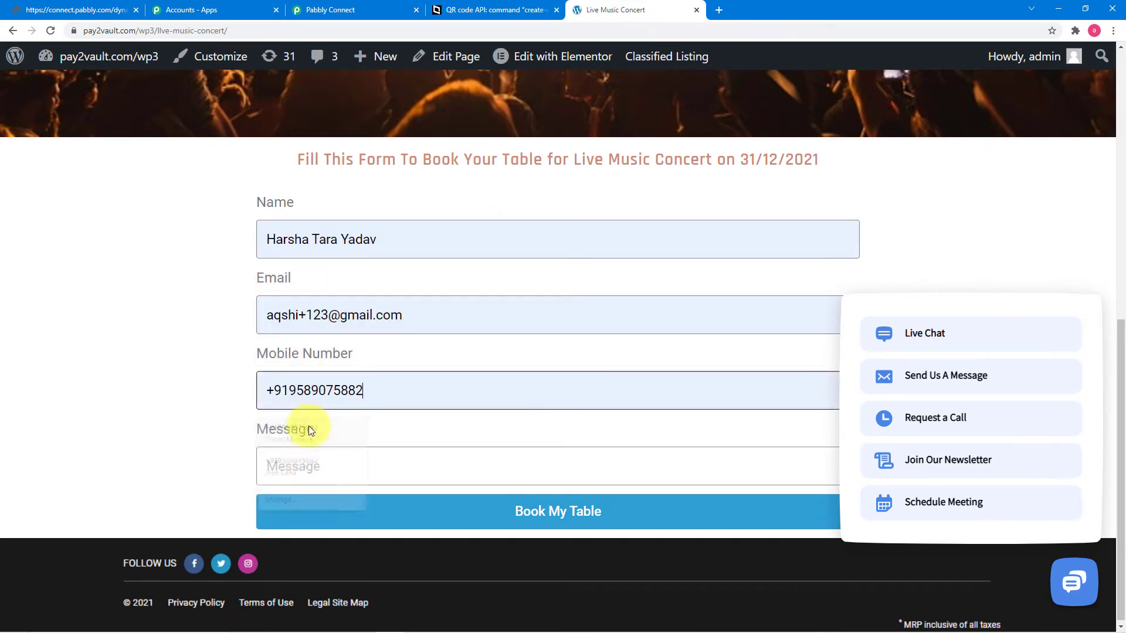
left_click(301, 465)
left_click(297, 545)
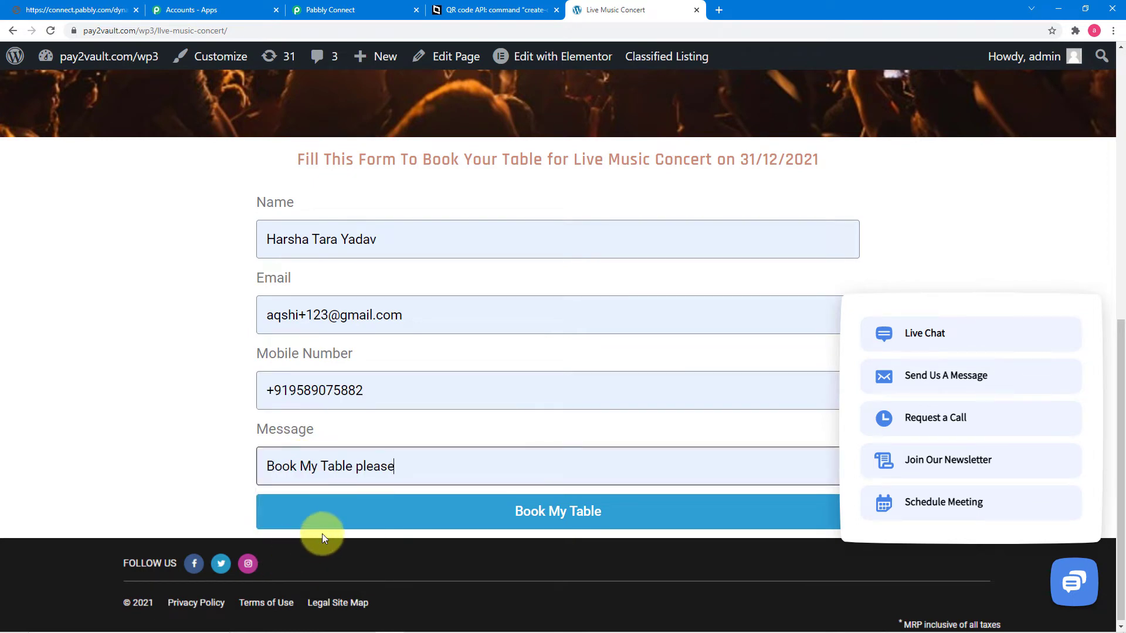
left_click(334, 520)
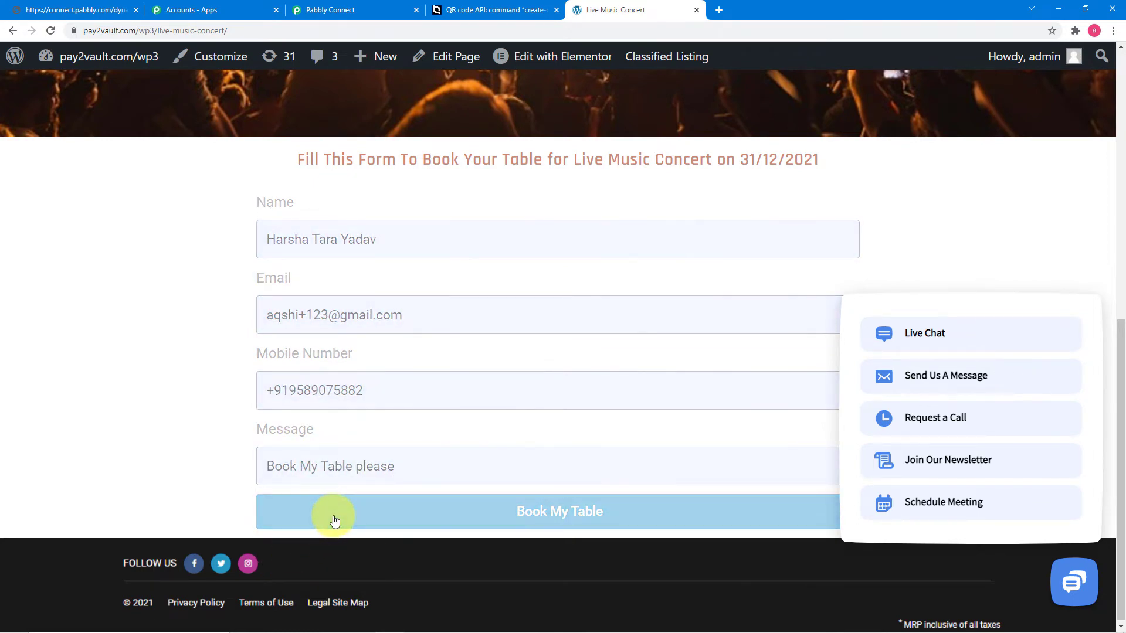
left_click(1084, 281)
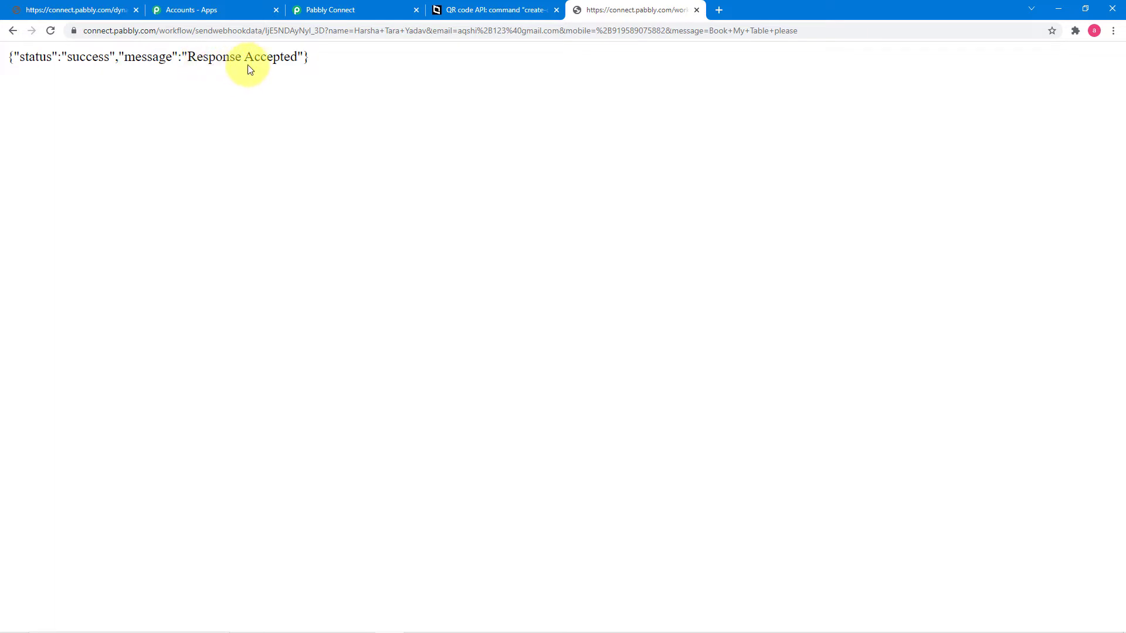
Step: Check the captured Name, Email, Mobile and Message values in the trigger's received response
left_click(343, 15)
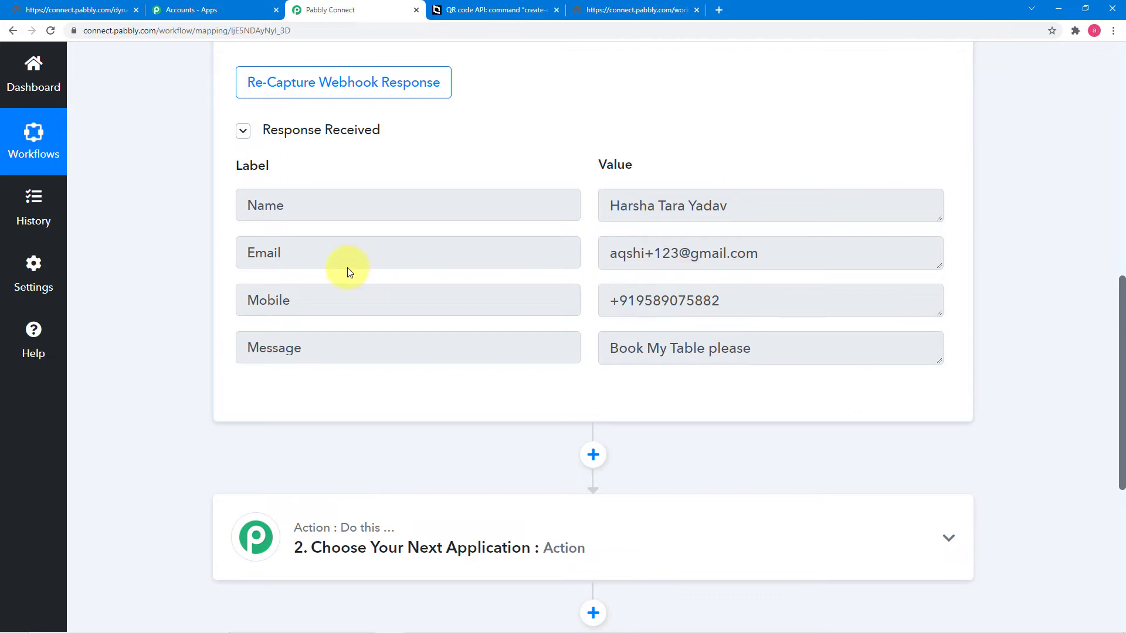
scroll(205, 246, "down", 1)
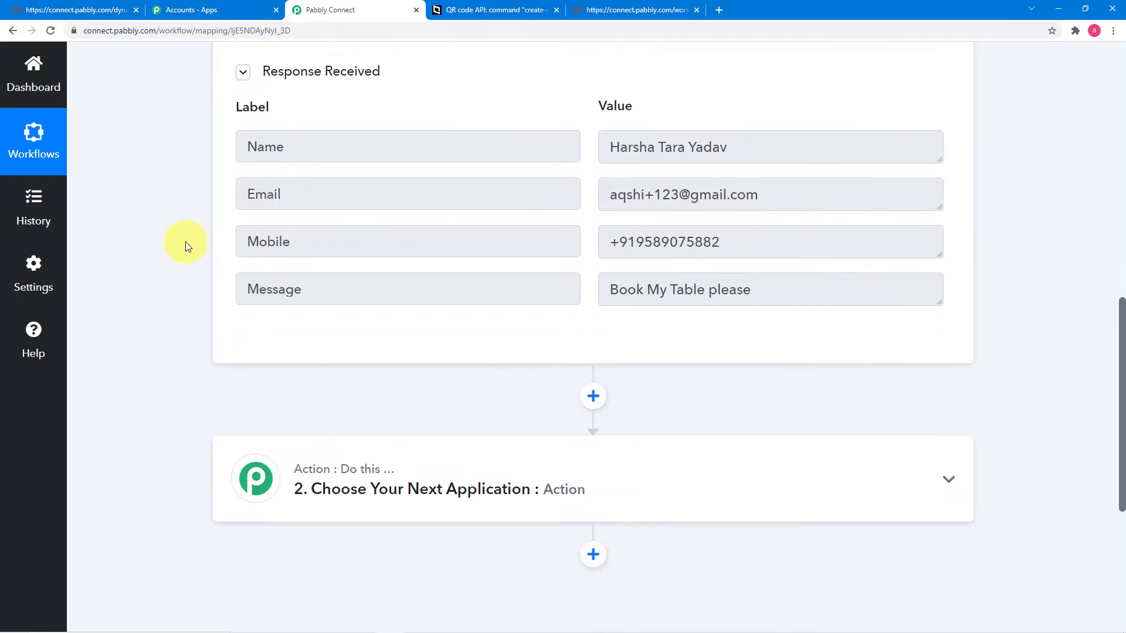
scroll(185, 242, "down", 1)
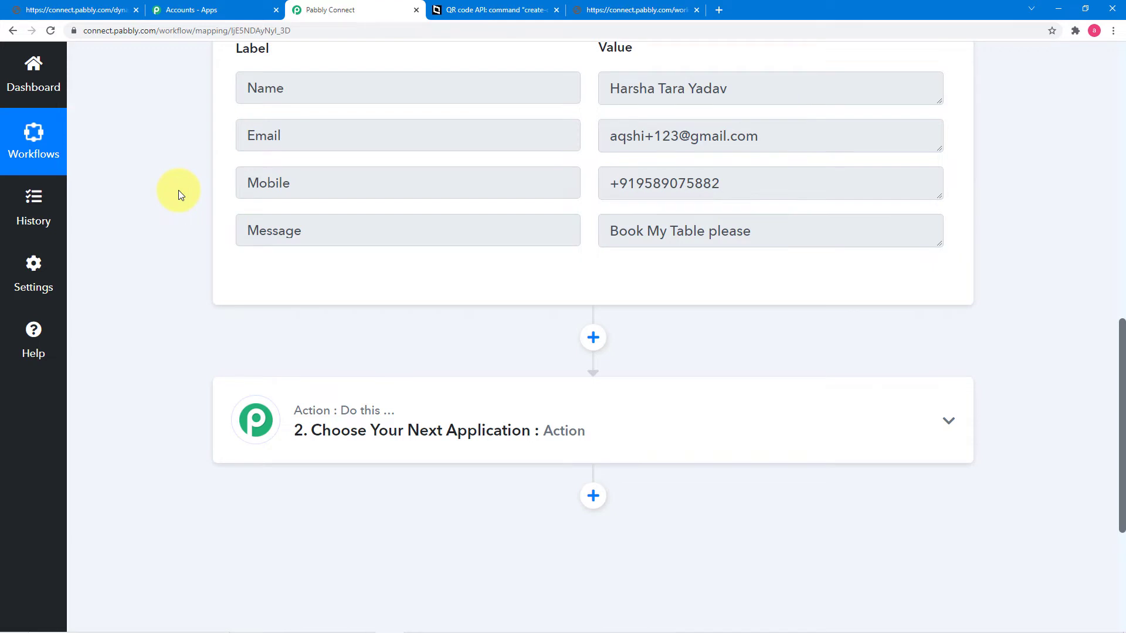
scroll(170, 294, "down", 2)
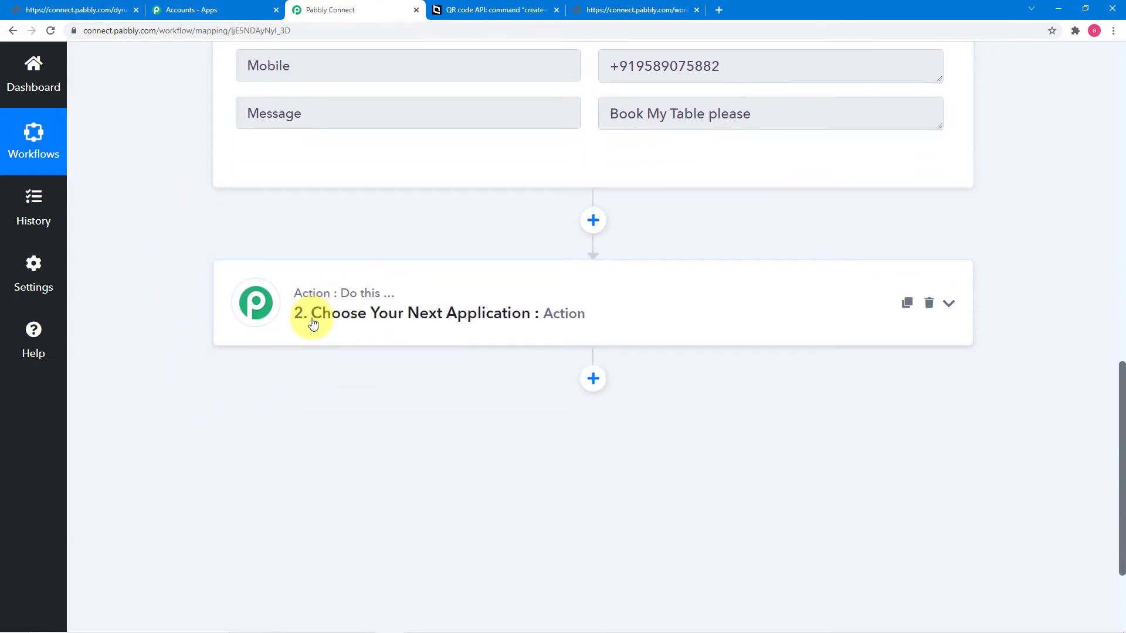
Step: Pick Number Formatter as the second action's app by searching 'nu'
left_click(342, 315)
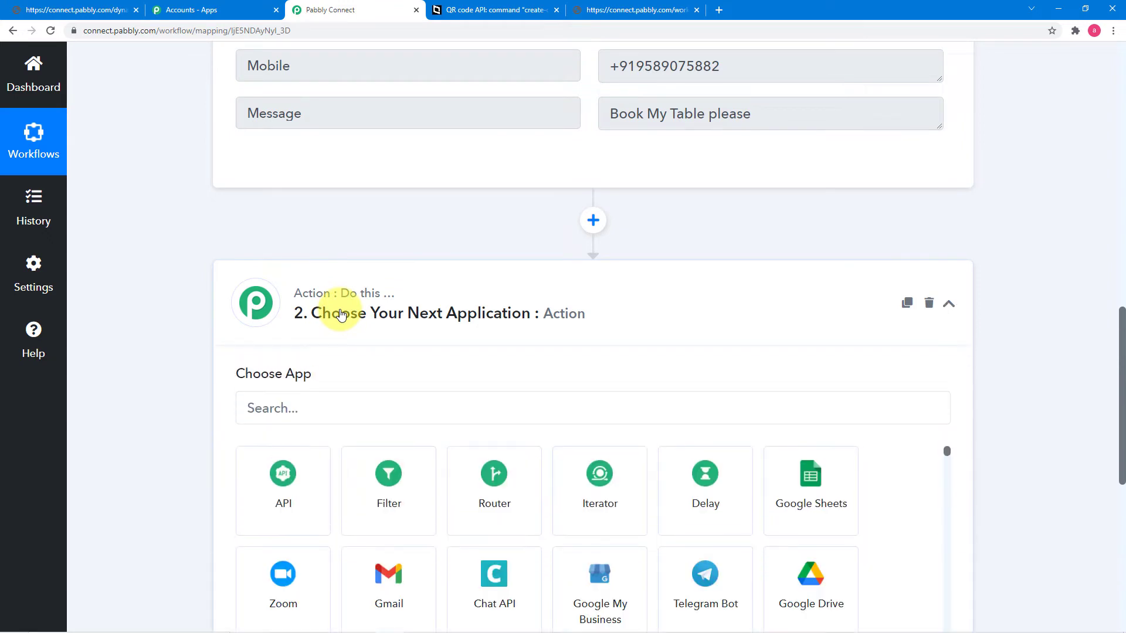
scroll(342, 315, "down", 3)
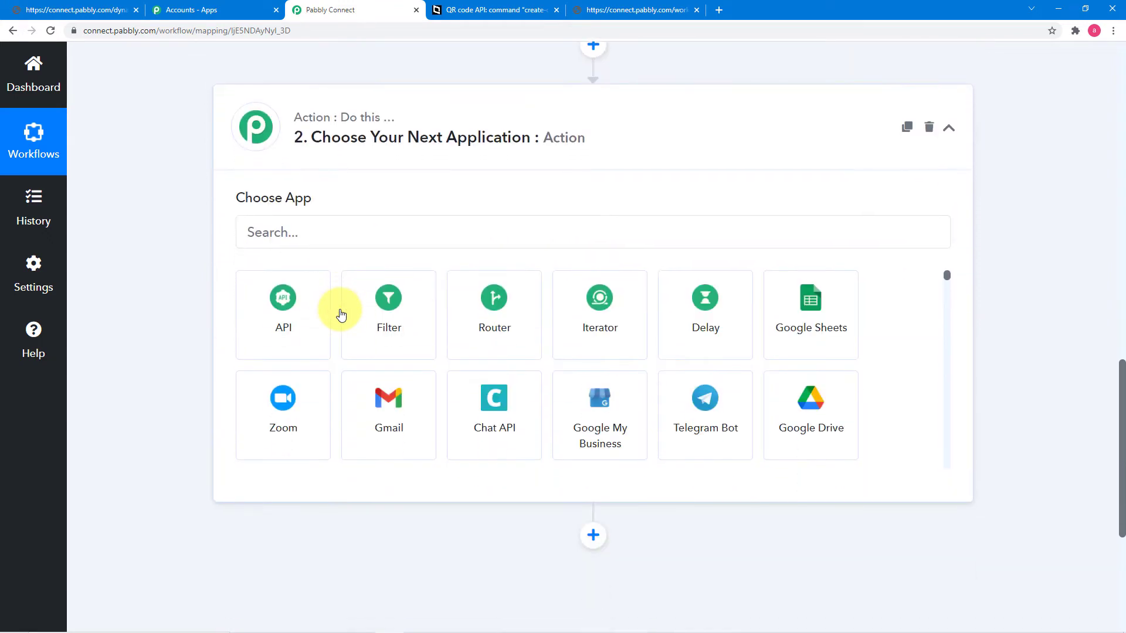
left_click(300, 236)
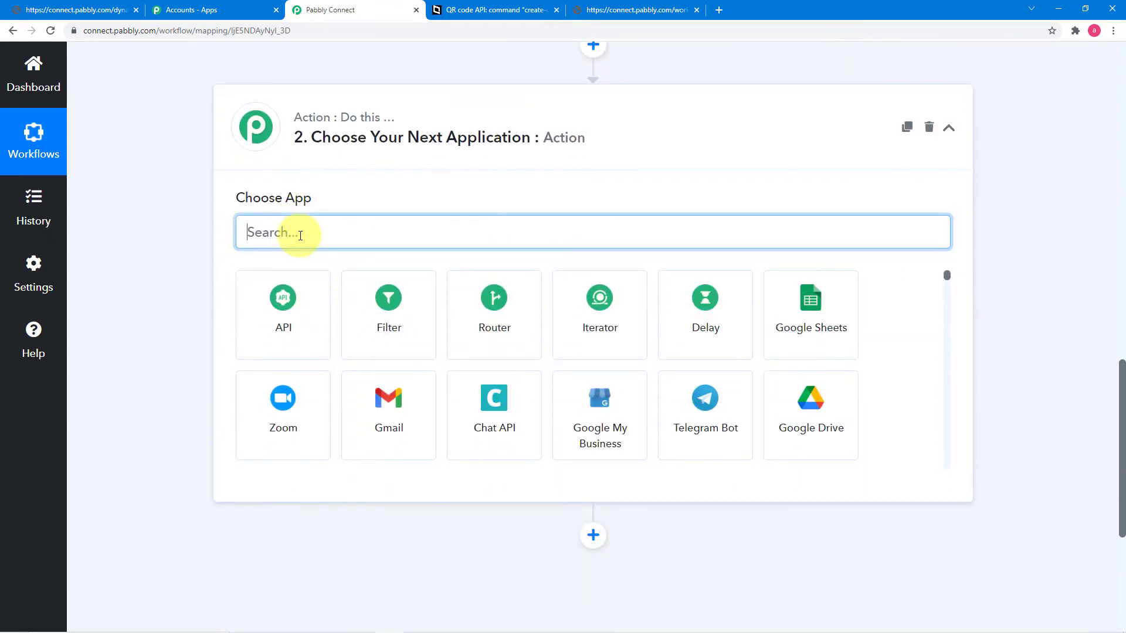
type("nu")
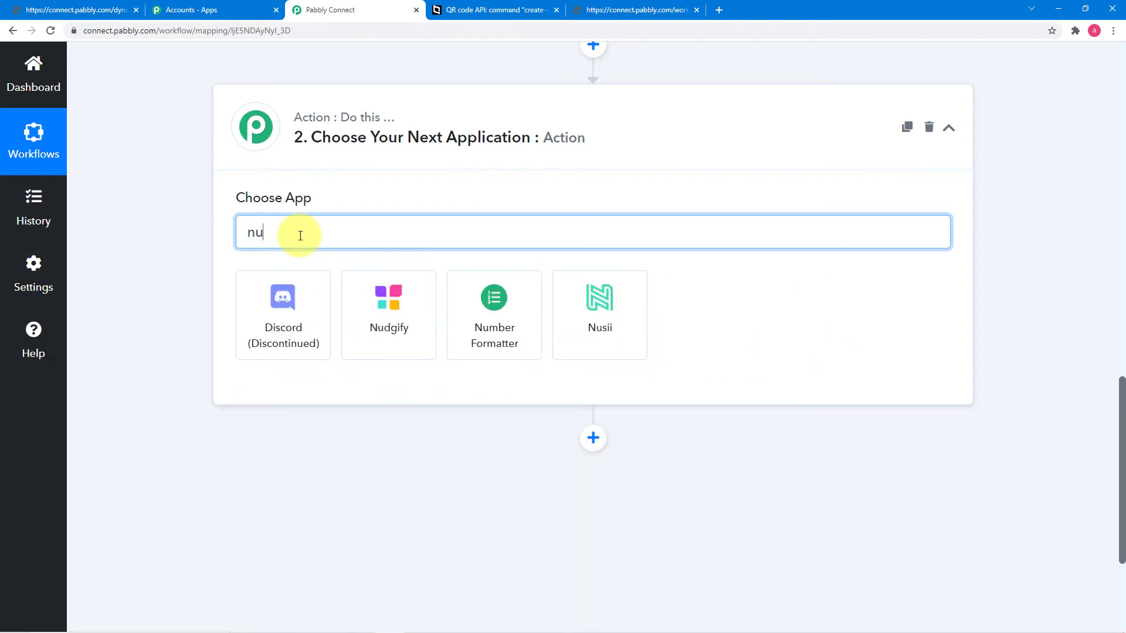
left_click(469, 309)
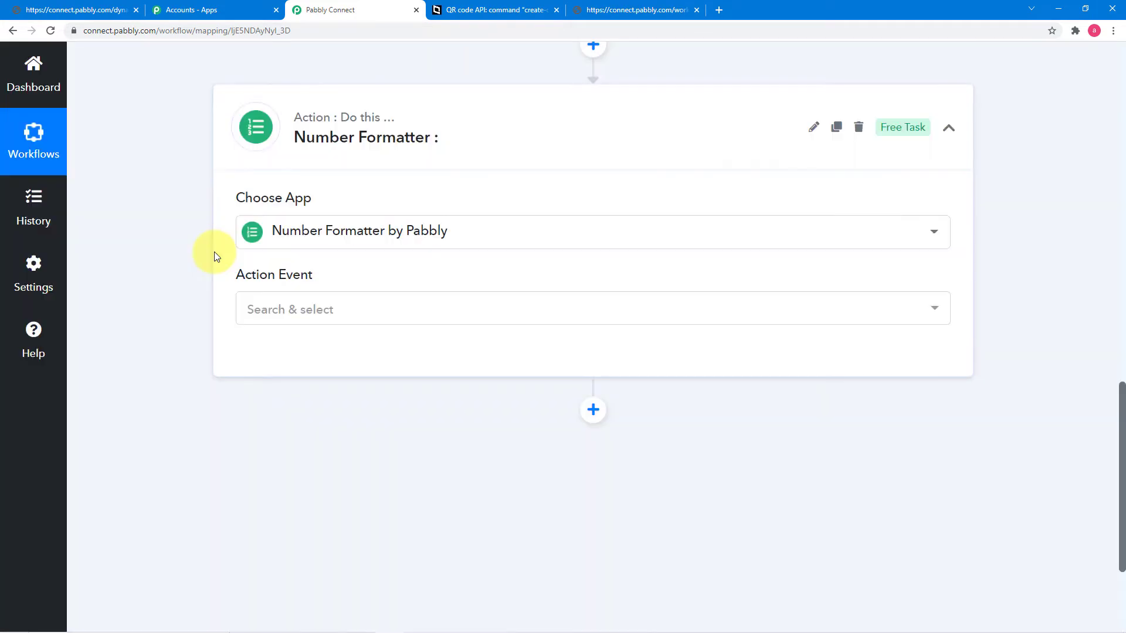
Step: Choose the Spreadsheet Formulas action event and connect Number Formatter
scroll(214, 251, "down", 1)
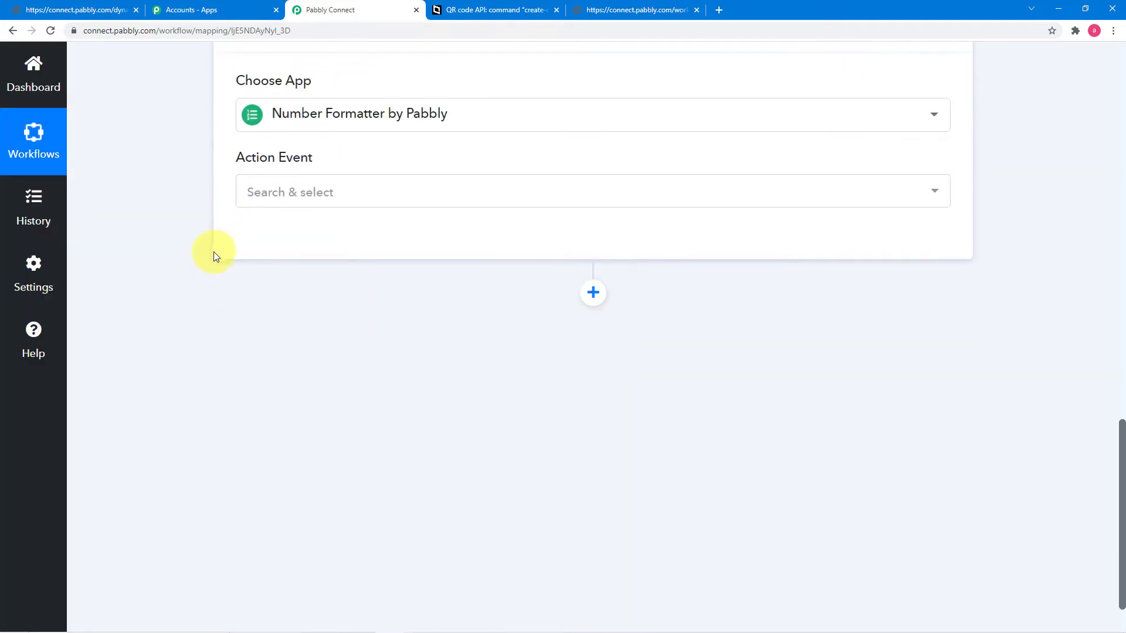
left_click(319, 196)
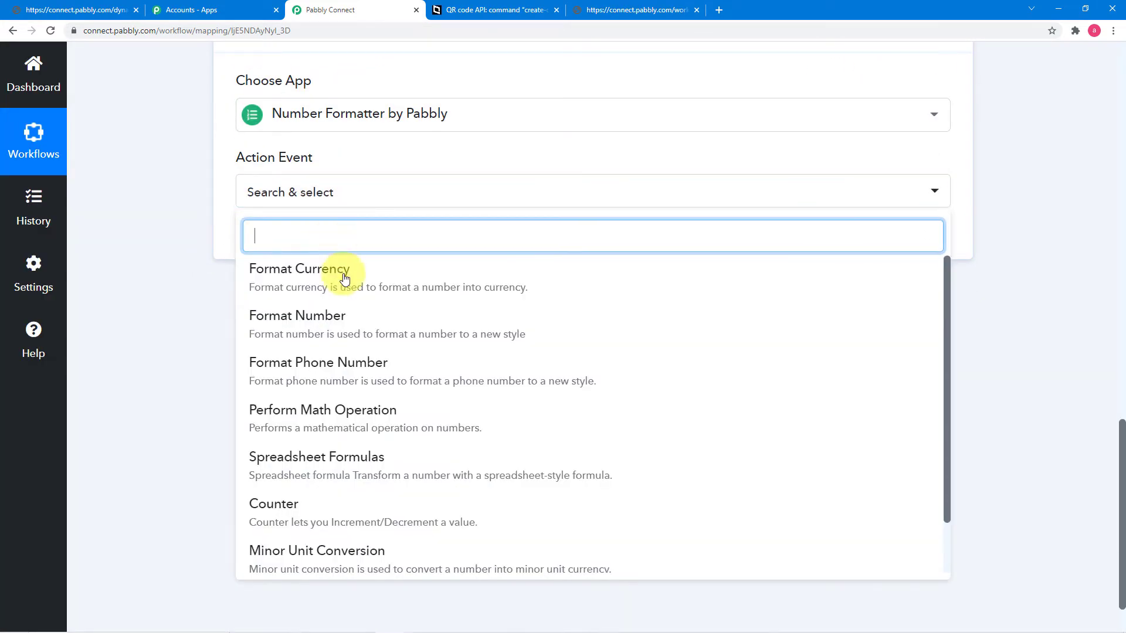
left_click(315, 473)
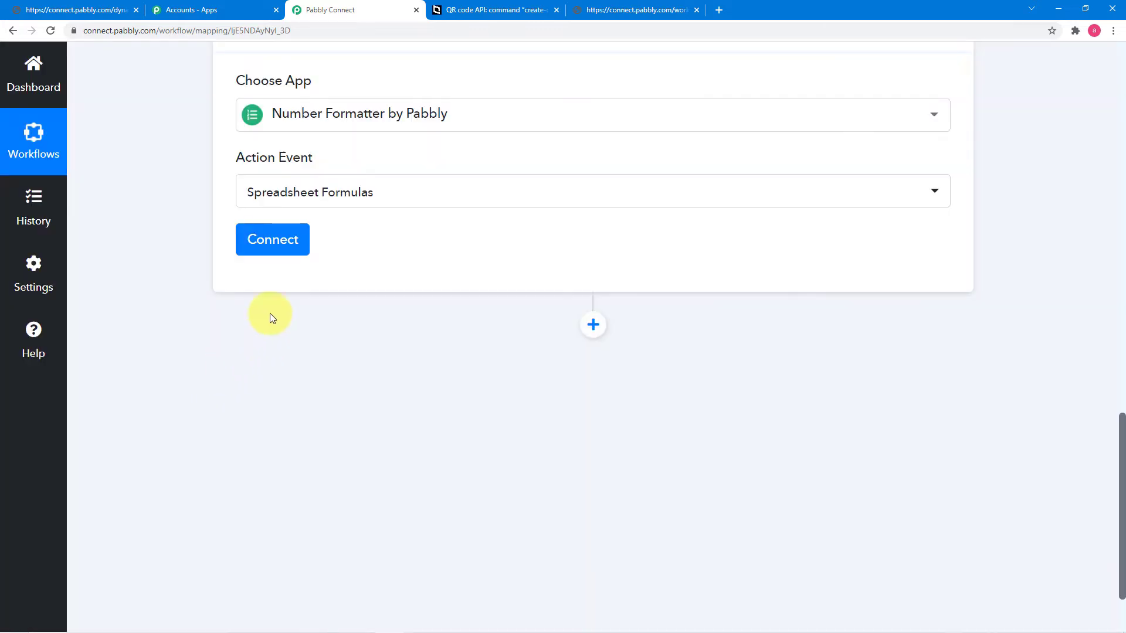
left_click(272, 242)
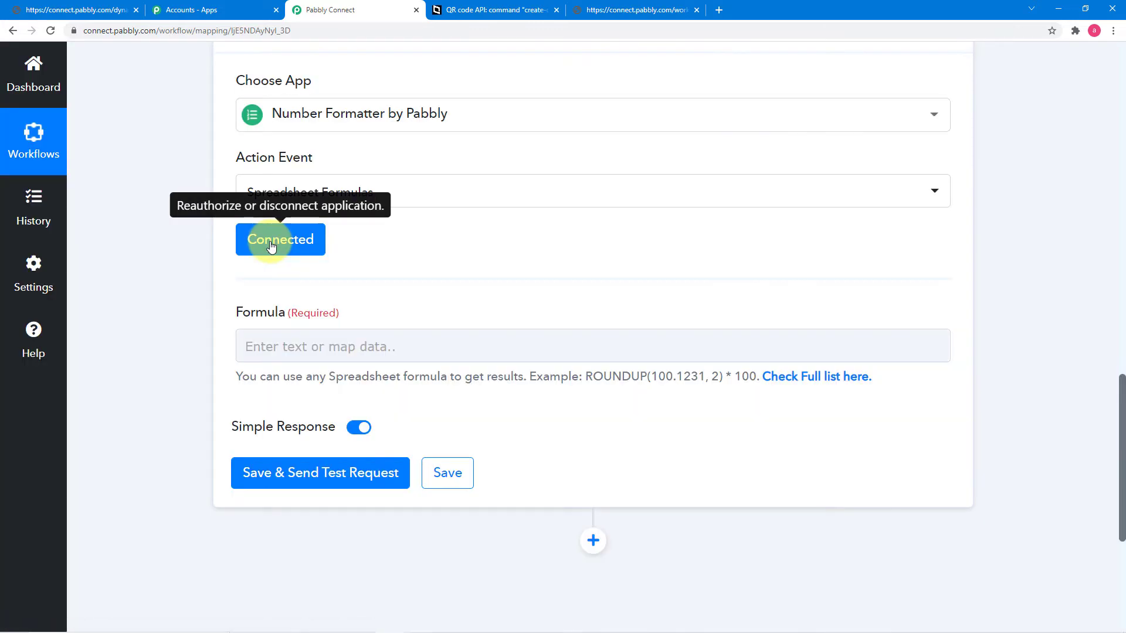
left_click(283, 348)
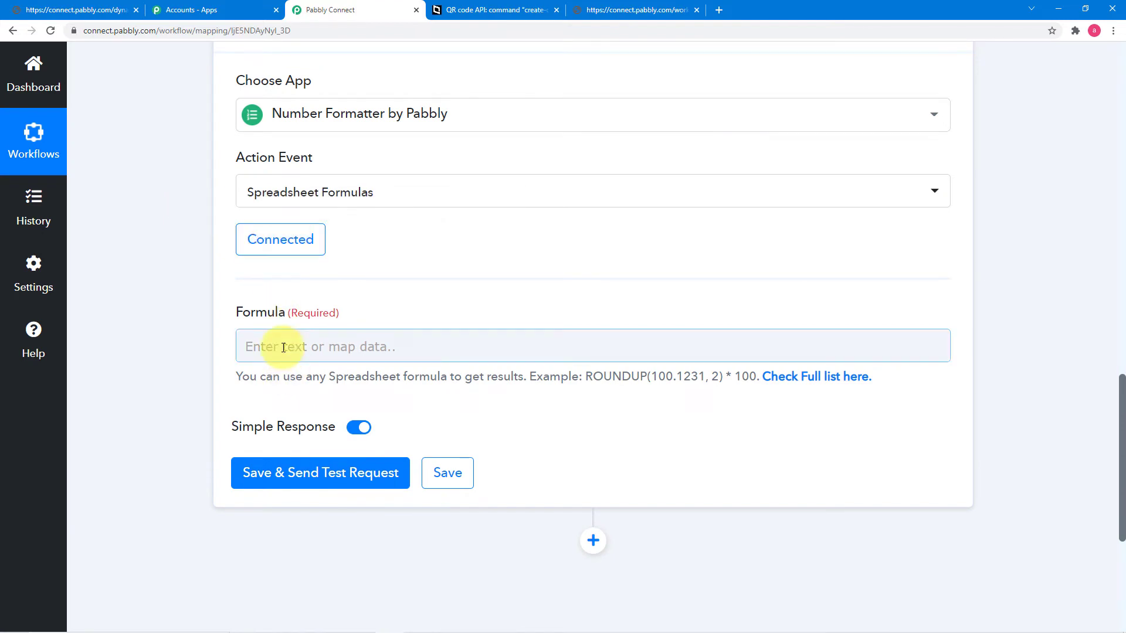
Step: Open the full Spreadsheet Formulas list and scroll to RANDBETWEEN in the MATH table
left_click(786, 382)
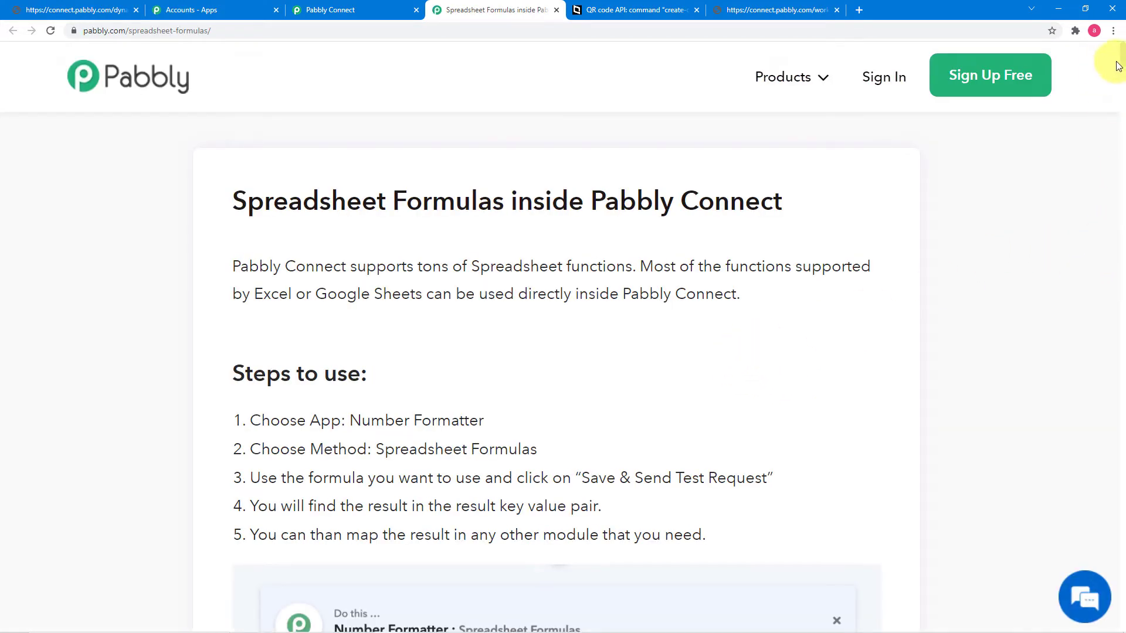
left_click_drag(1119, 69, 1123, 150)
left_click_drag(1120, 170, 1121, 344)
scroll(615, 188, "up", 2)
scroll(615, 188, "down", 13)
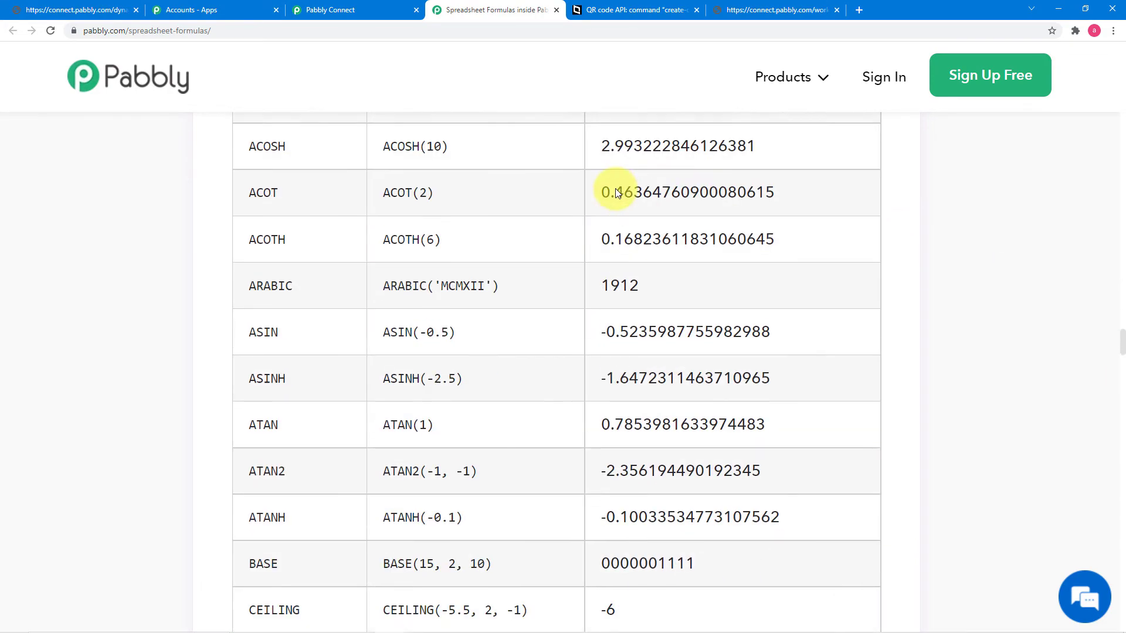
scroll(614, 188, "down", 14)
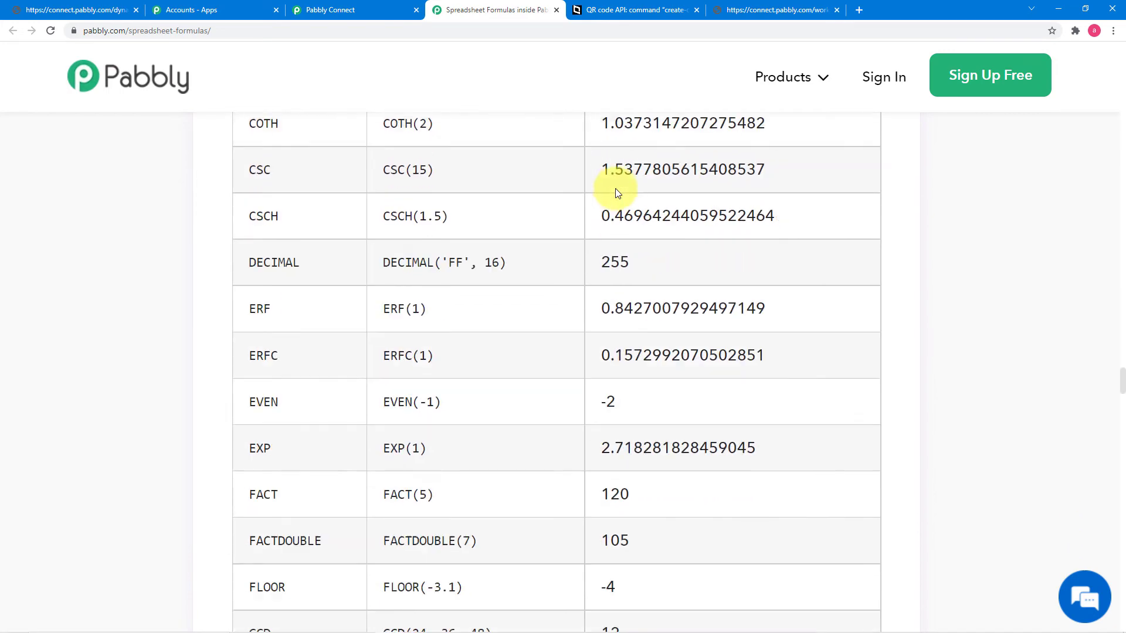
scroll(614, 188, "down", 8)
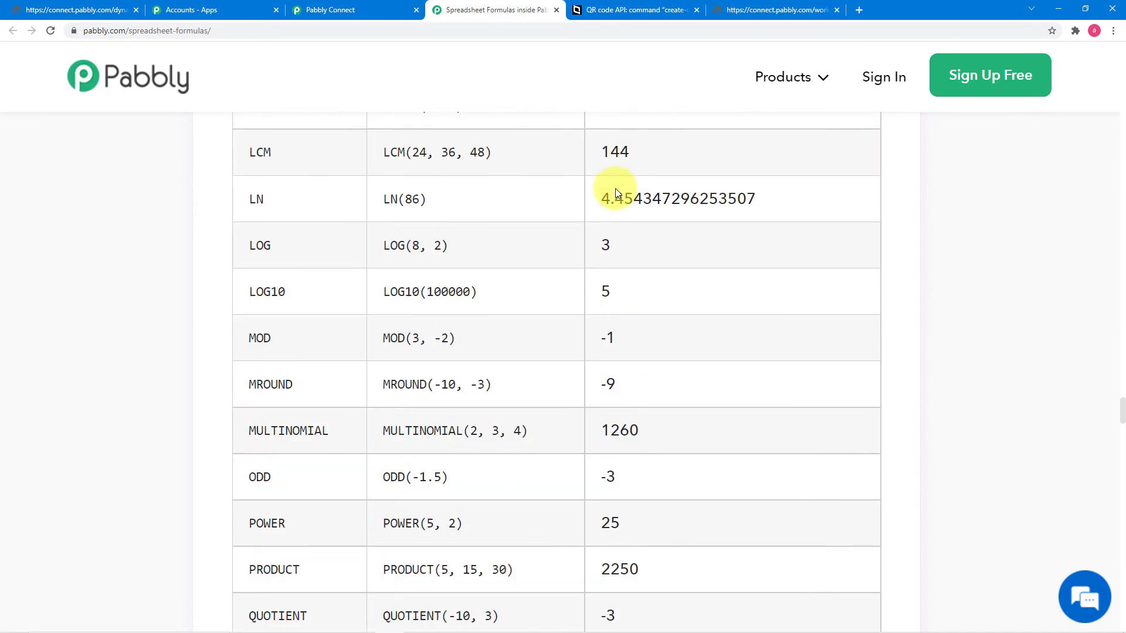
scroll(614, 188, "down", 2)
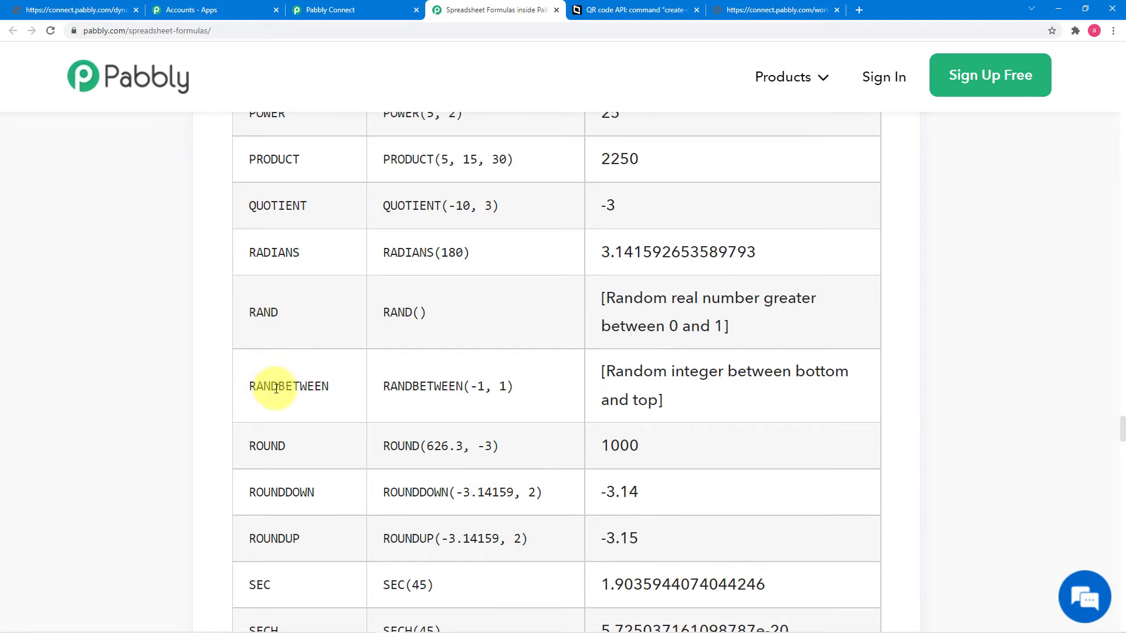
Step: Copy the RANDBETWEEN(-1, 1) example and return to the workflow
left_click_drag(384, 387, 498, 392)
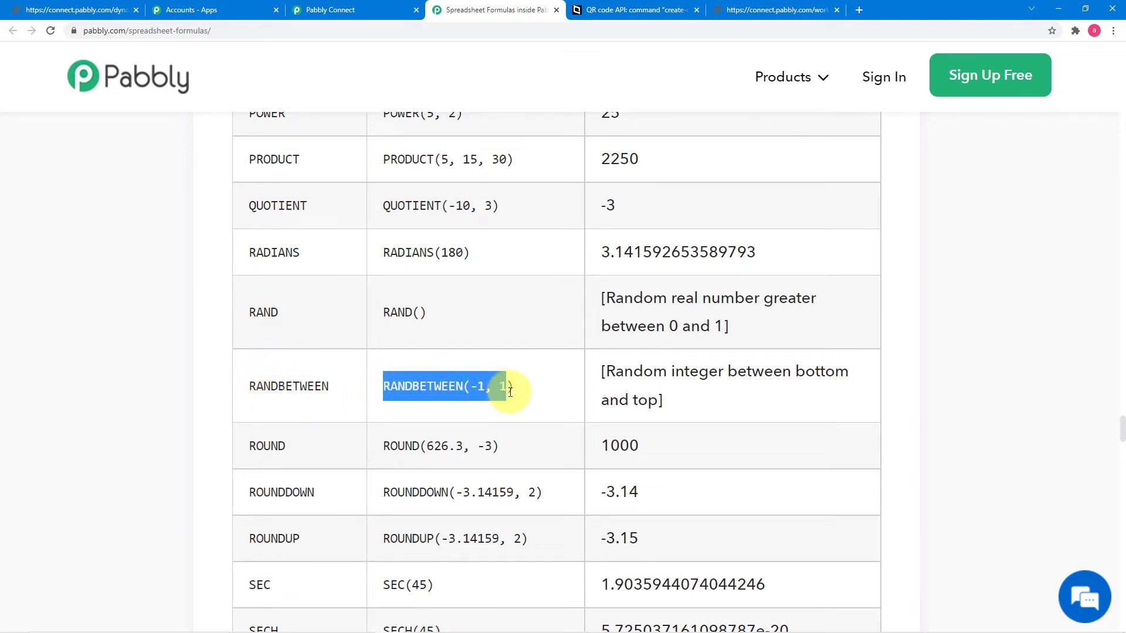
right_click(503, 390)
left_click(519, 398)
left_click(352, 10)
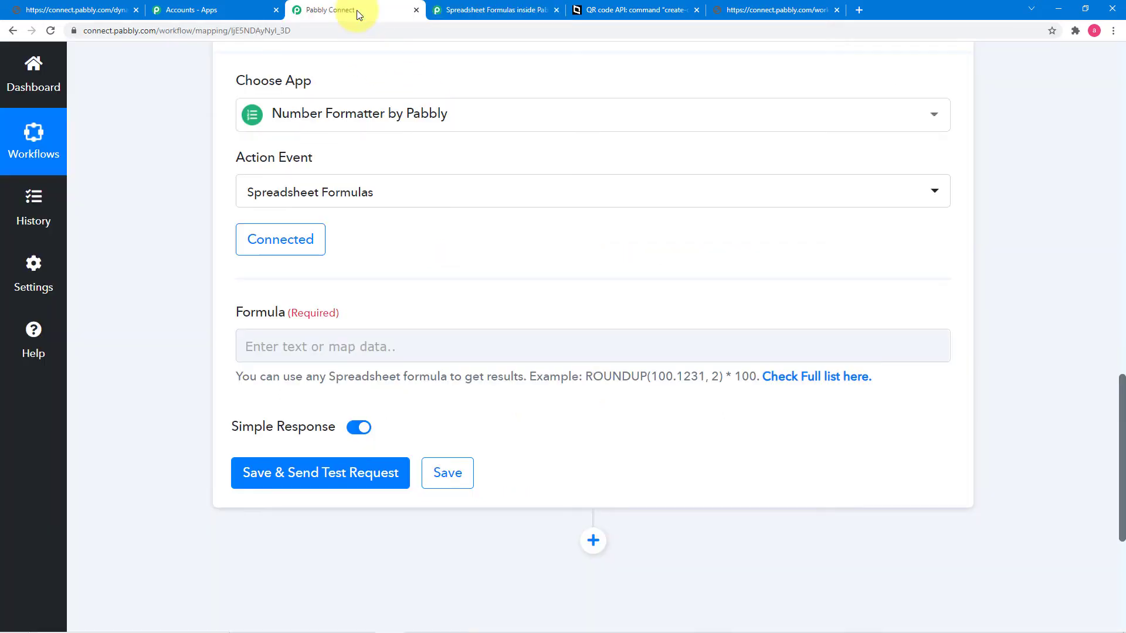
Step: Paste the formula into Formula and change it to RANDBETWEEN(100, 1000)
right_click(321, 341)
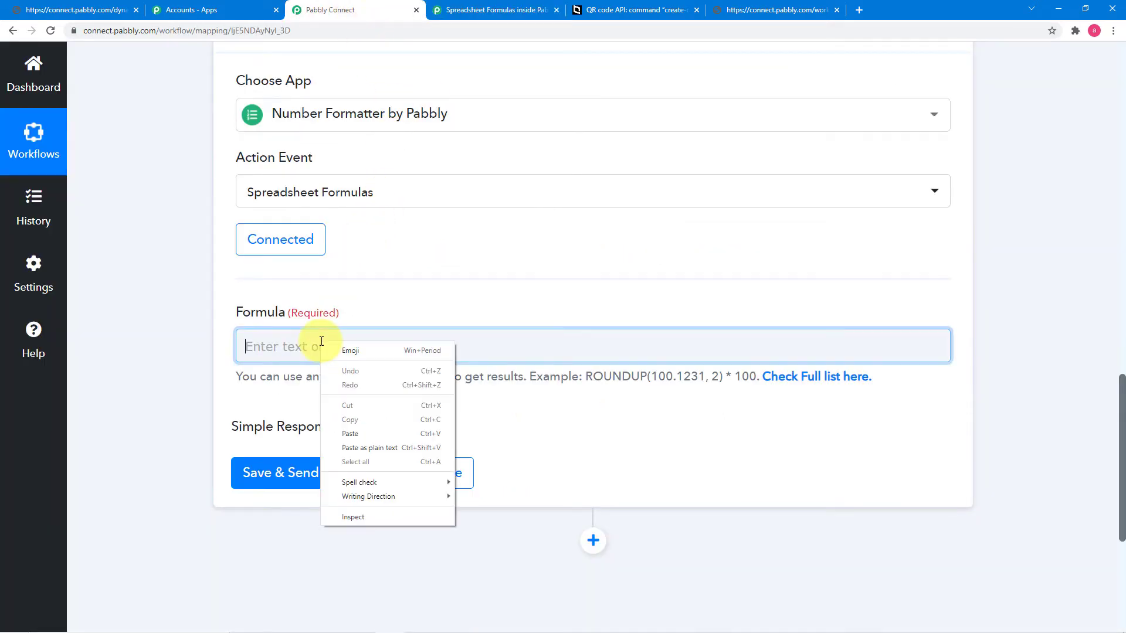
left_click(355, 433)
left_click(359, 347)
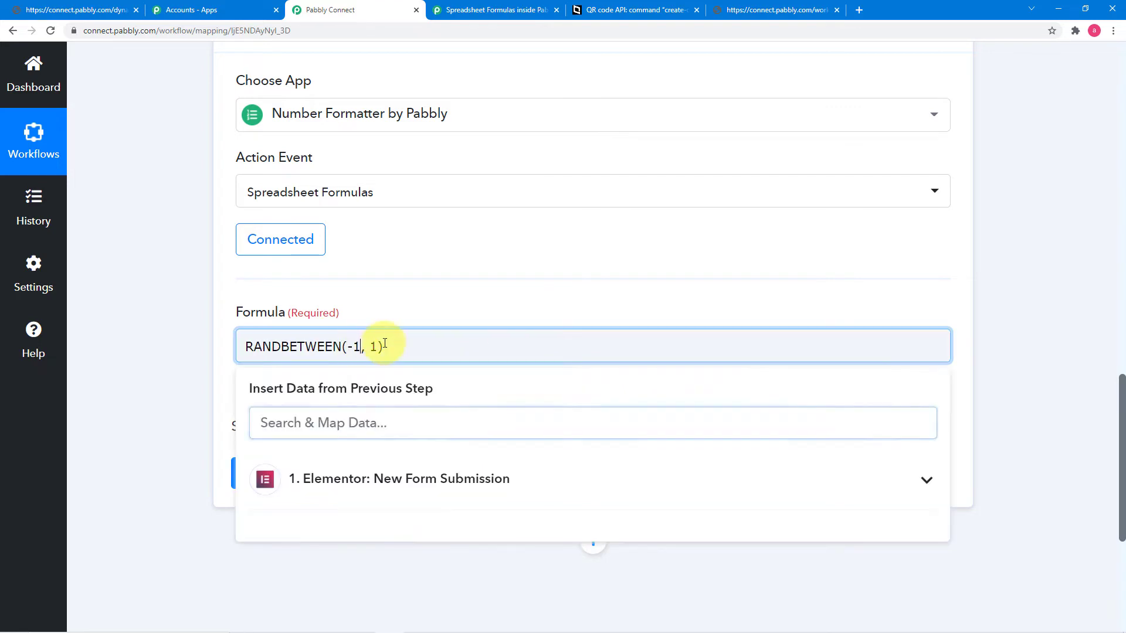
key("BackSpace")
key("BackSpace")
type("100, 1")
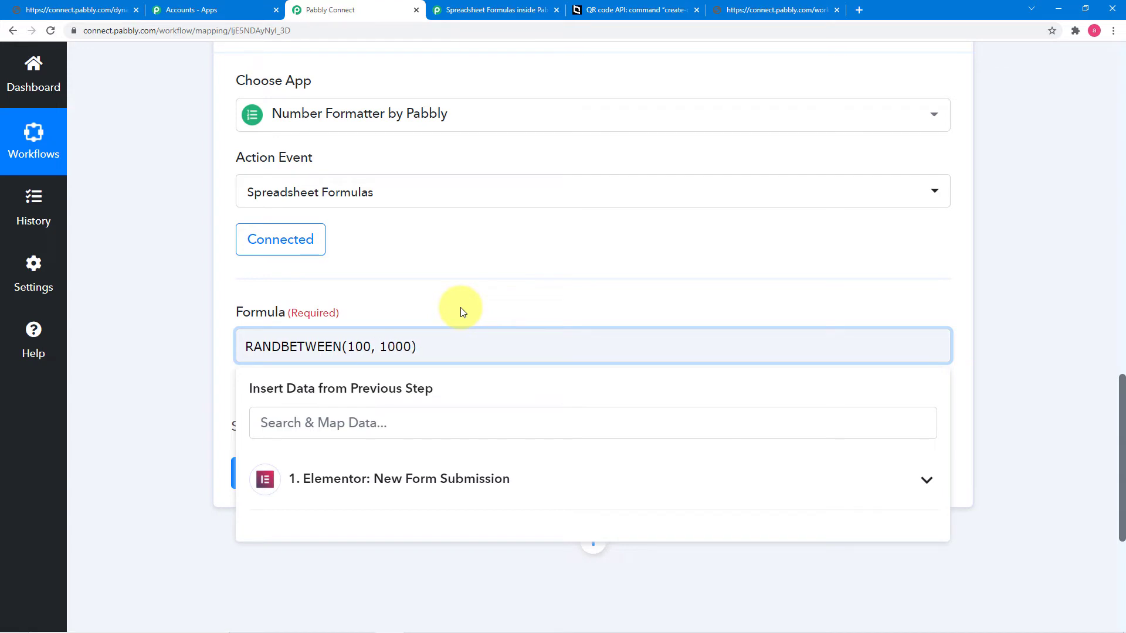
type("000")
left_click(218, 315)
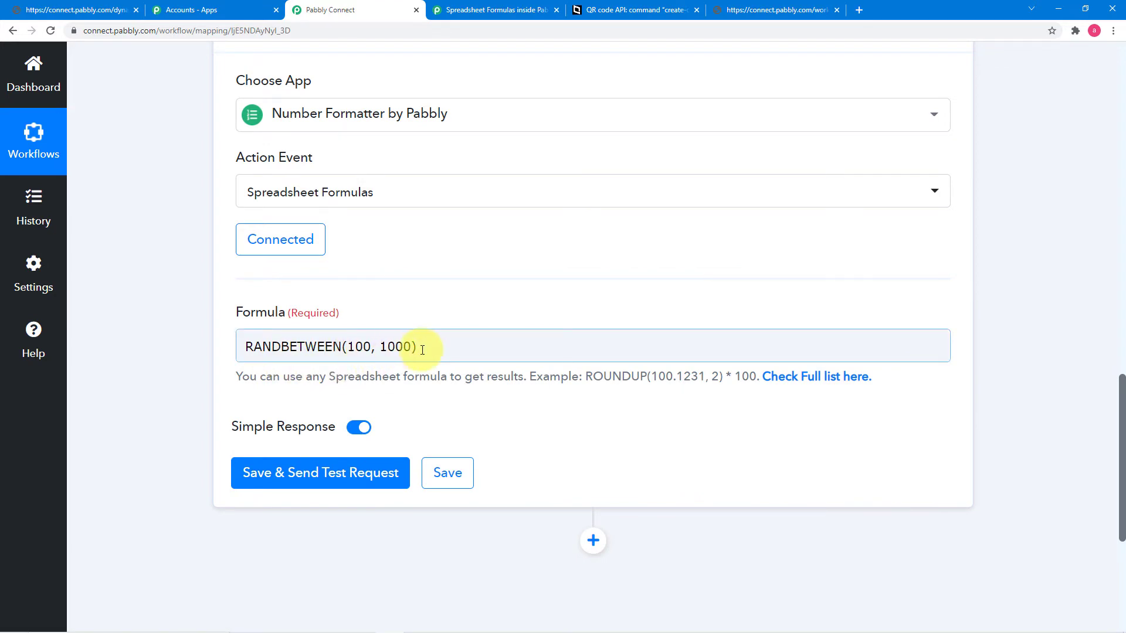
Step: Save and test the formula step, getting 617, then add another action step
left_click(258, 472)
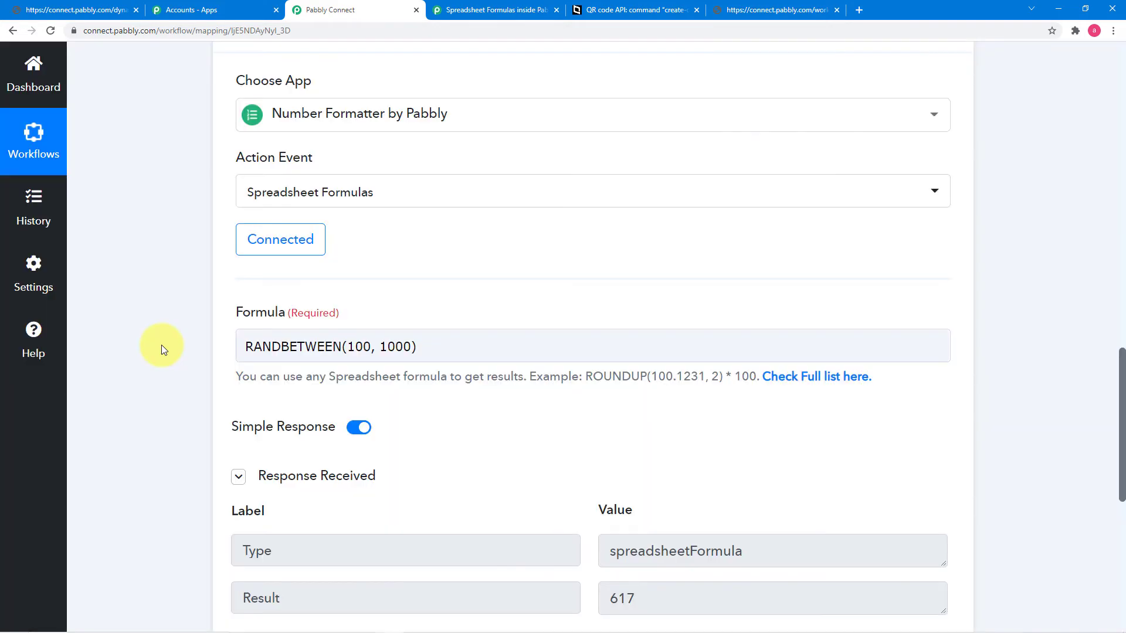
scroll(162, 345, "down", 3)
scroll(161, 345, "down", 2)
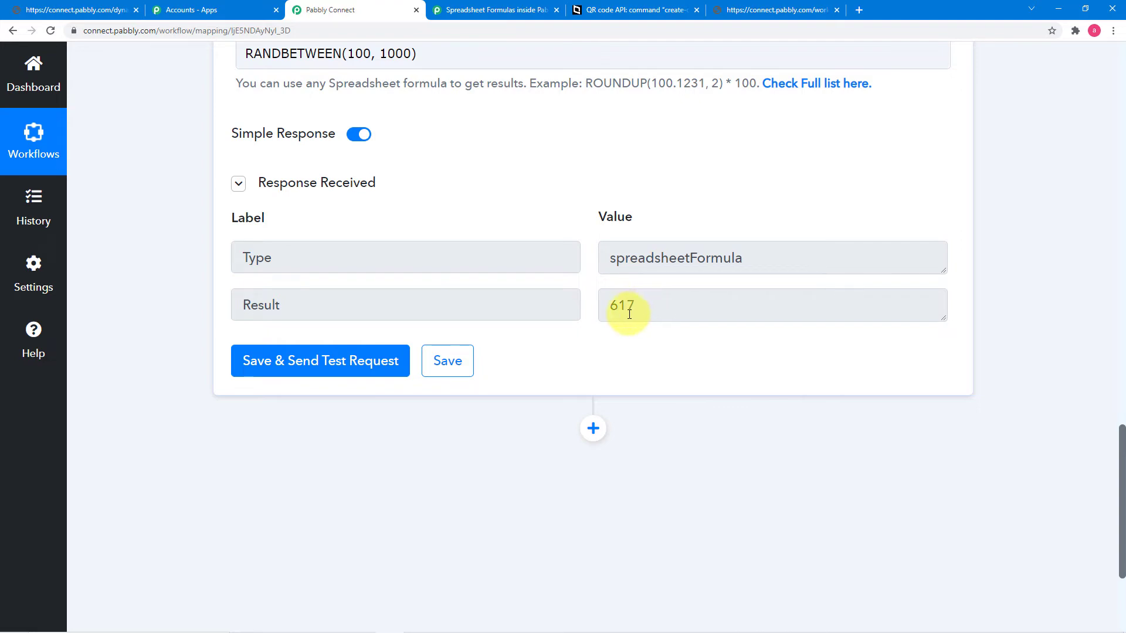
scroll(634, 318, "up", 10)
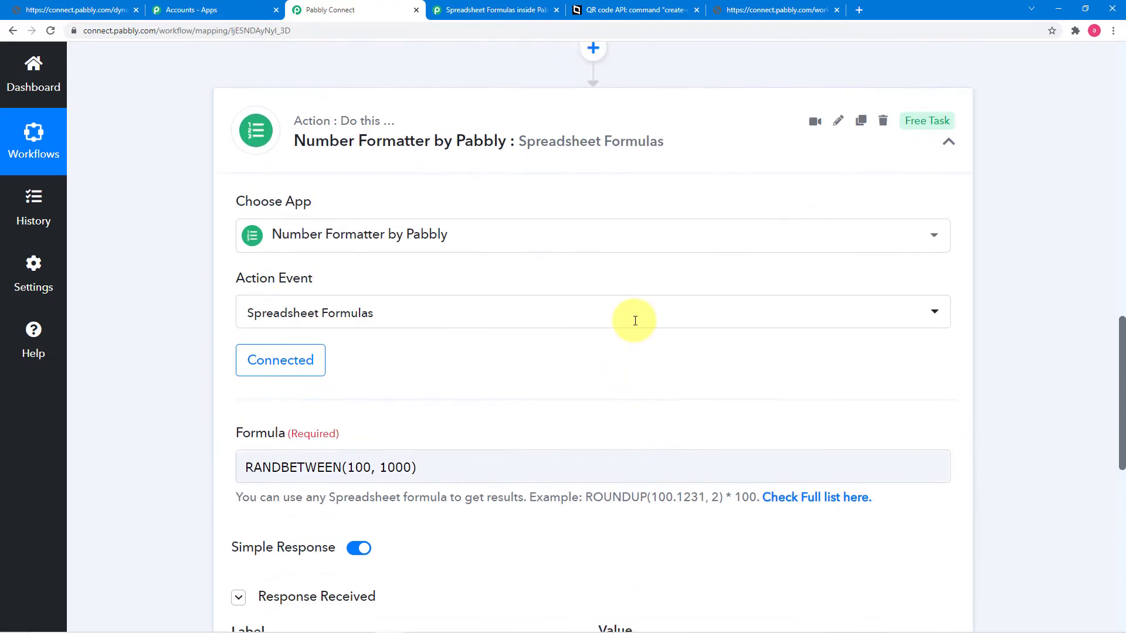
scroll(635, 320, "up", 3)
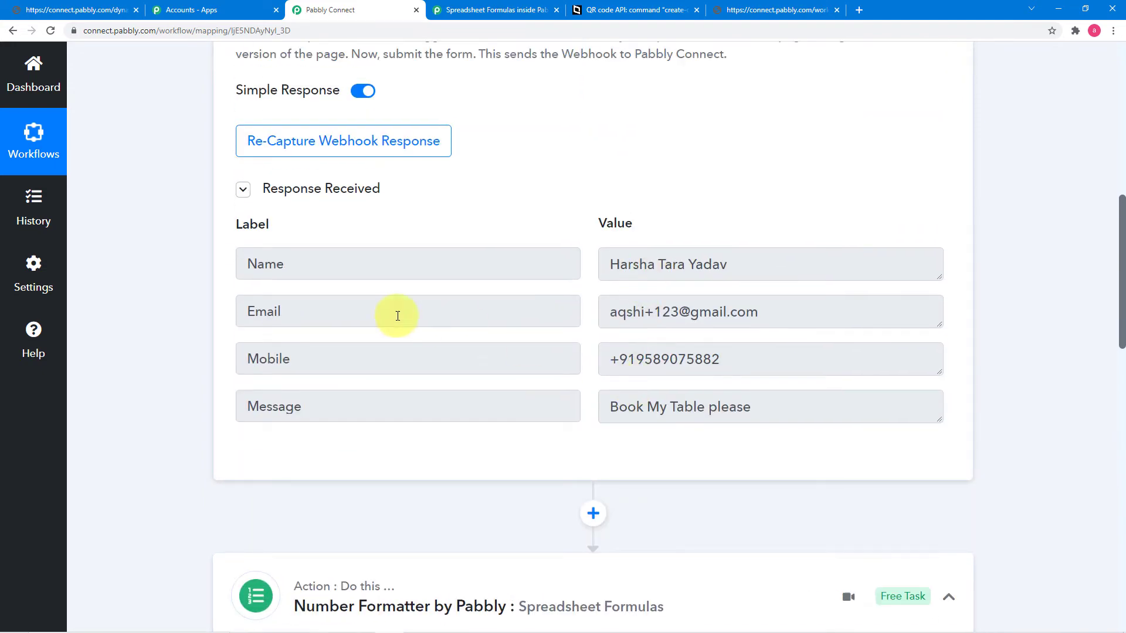
scroll(169, 302, "down", 11)
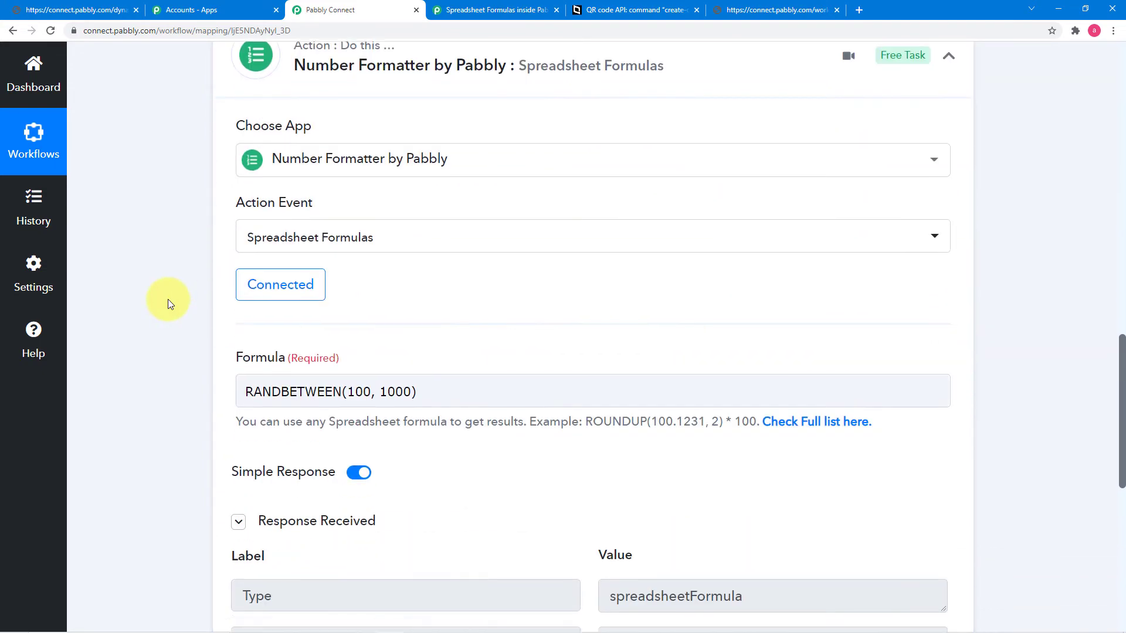
scroll(168, 301, "down", 5)
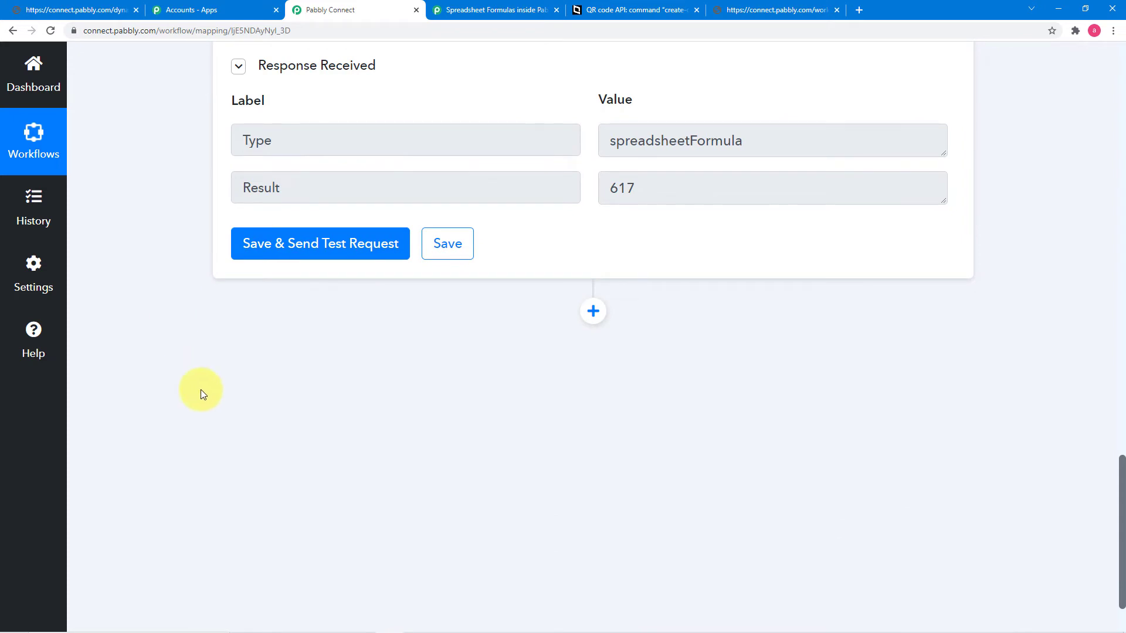
left_click(592, 310)
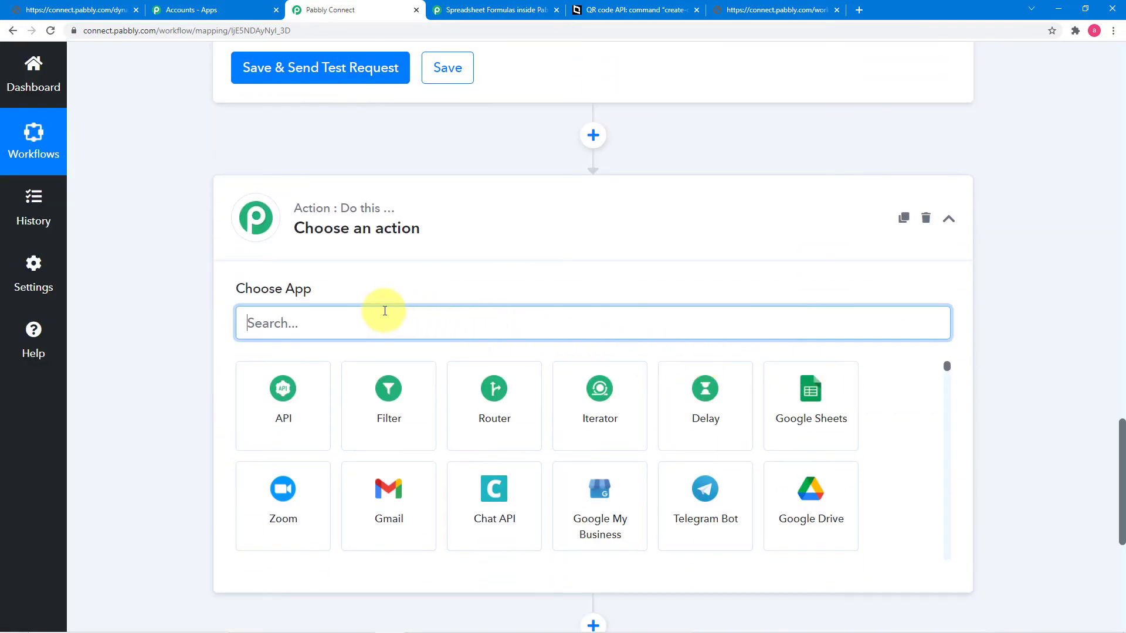
Step: Set the new step to Dynamic Web Page's Generate Web Page URL event and connect it
type("dy")
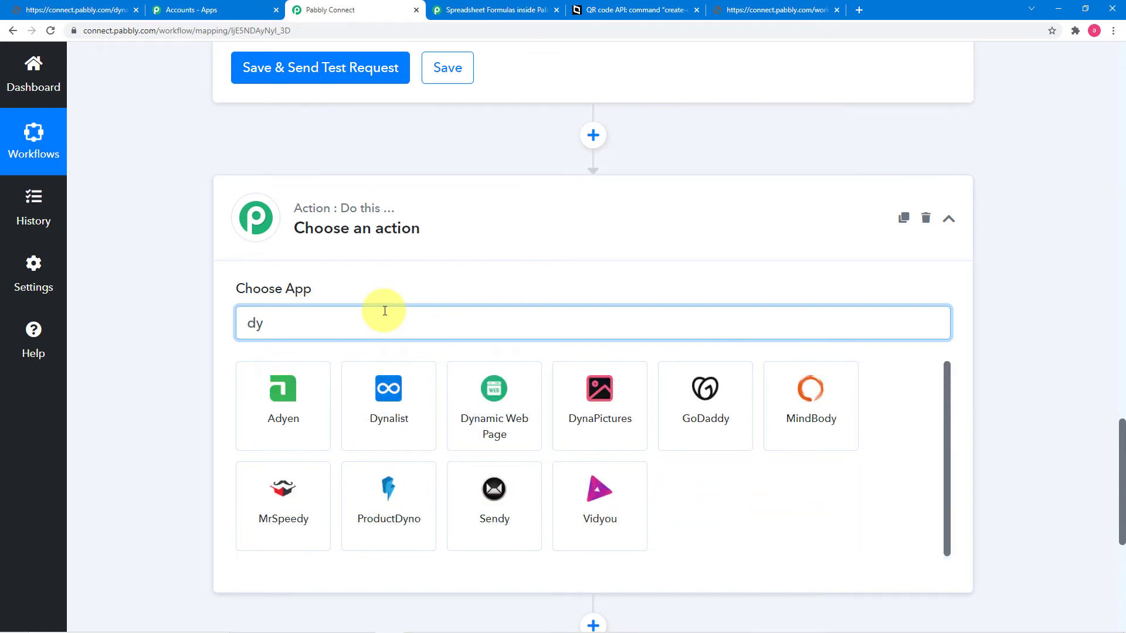
type("na")
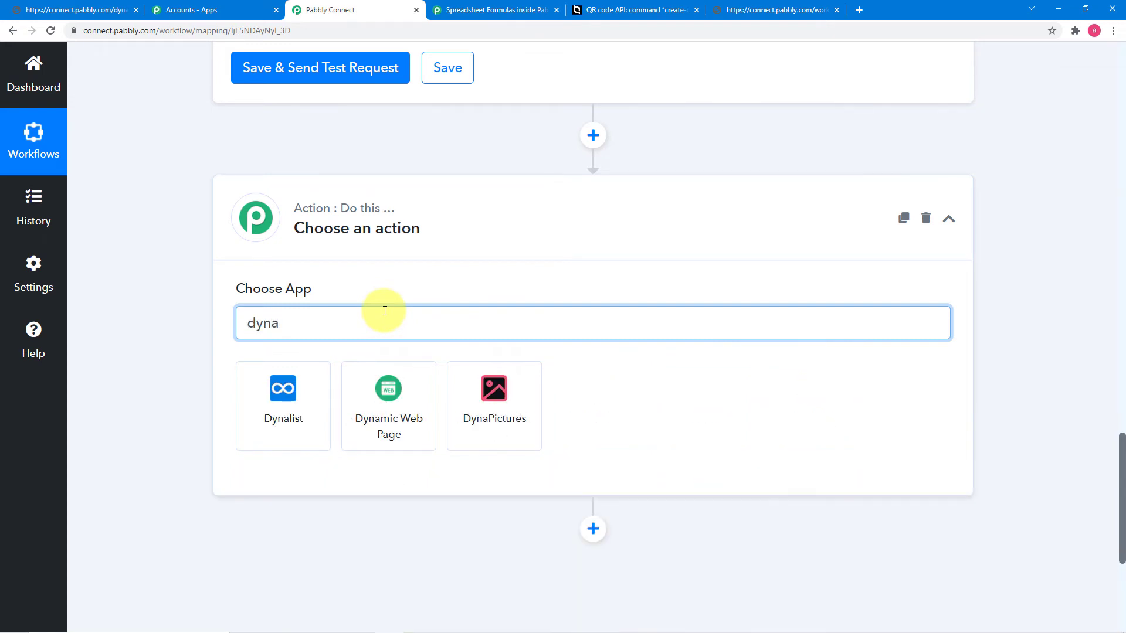
left_click(382, 395)
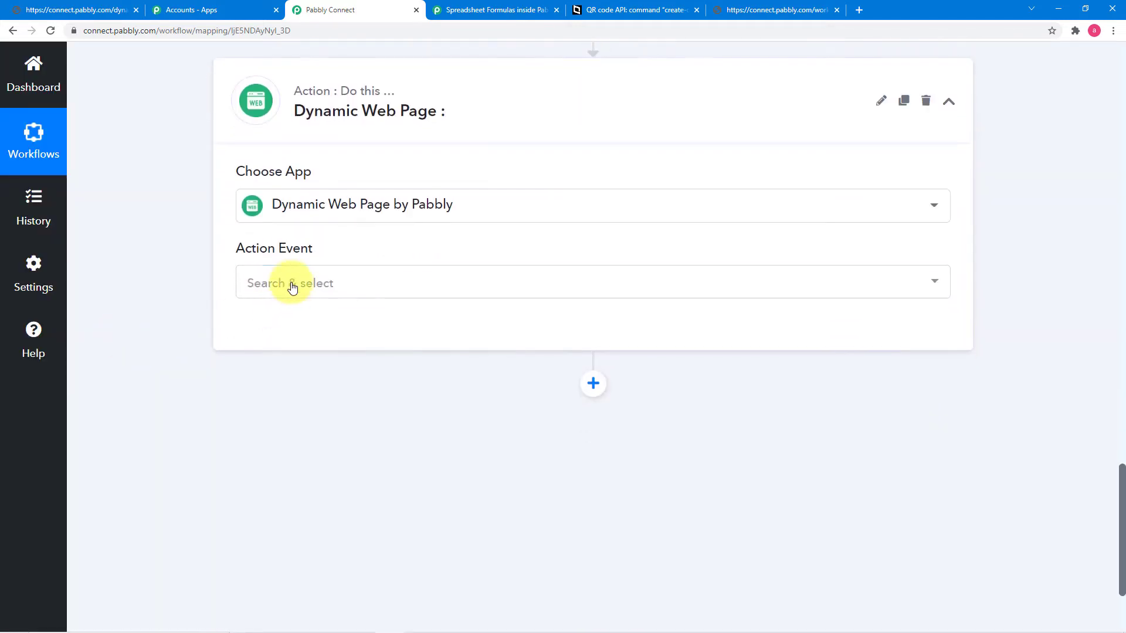
left_click(291, 284)
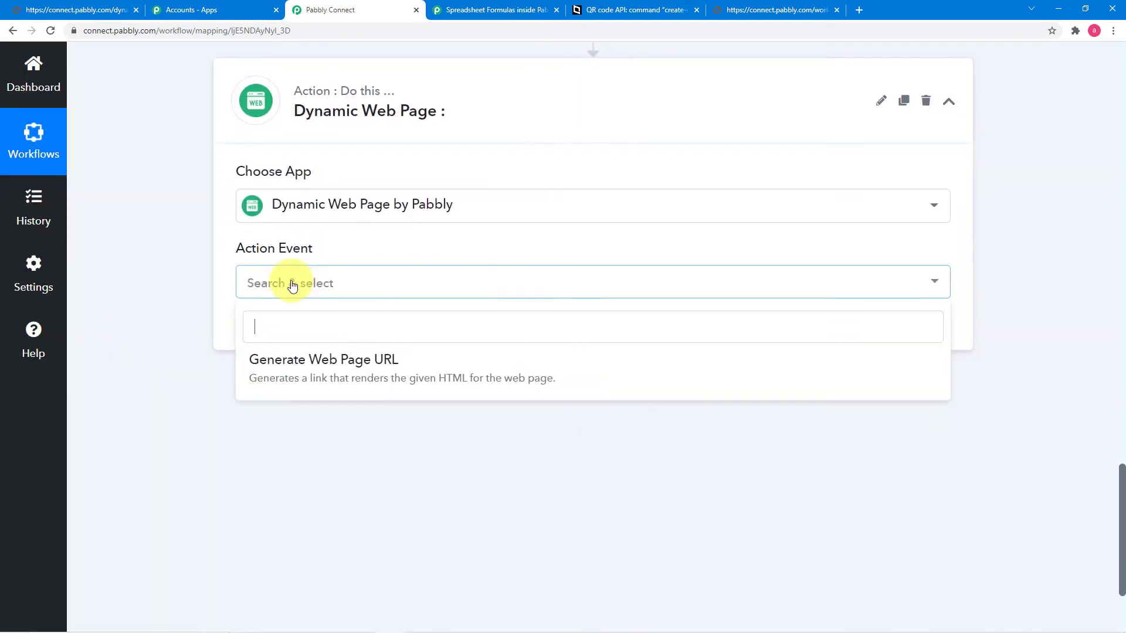
left_click(332, 372)
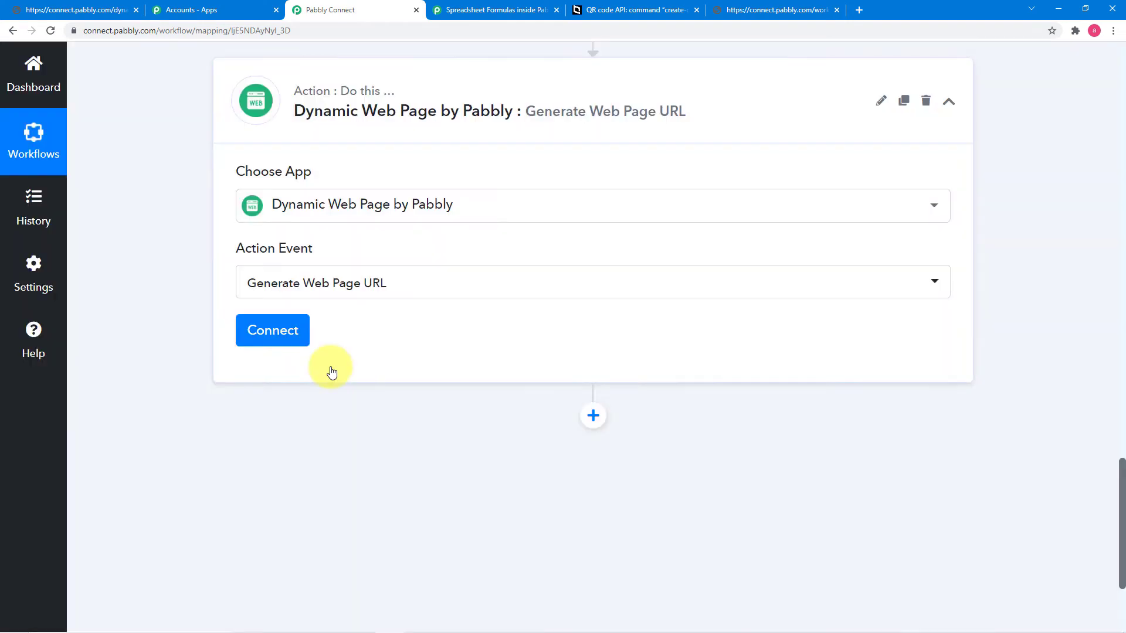
left_click(281, 344)
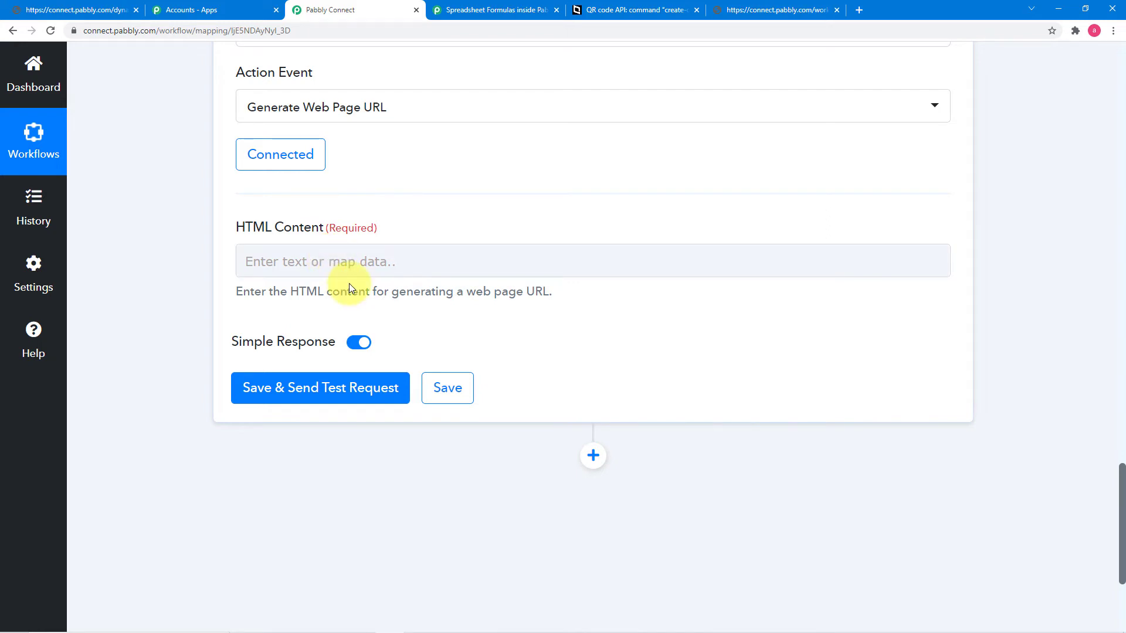
key("alt+Tab")
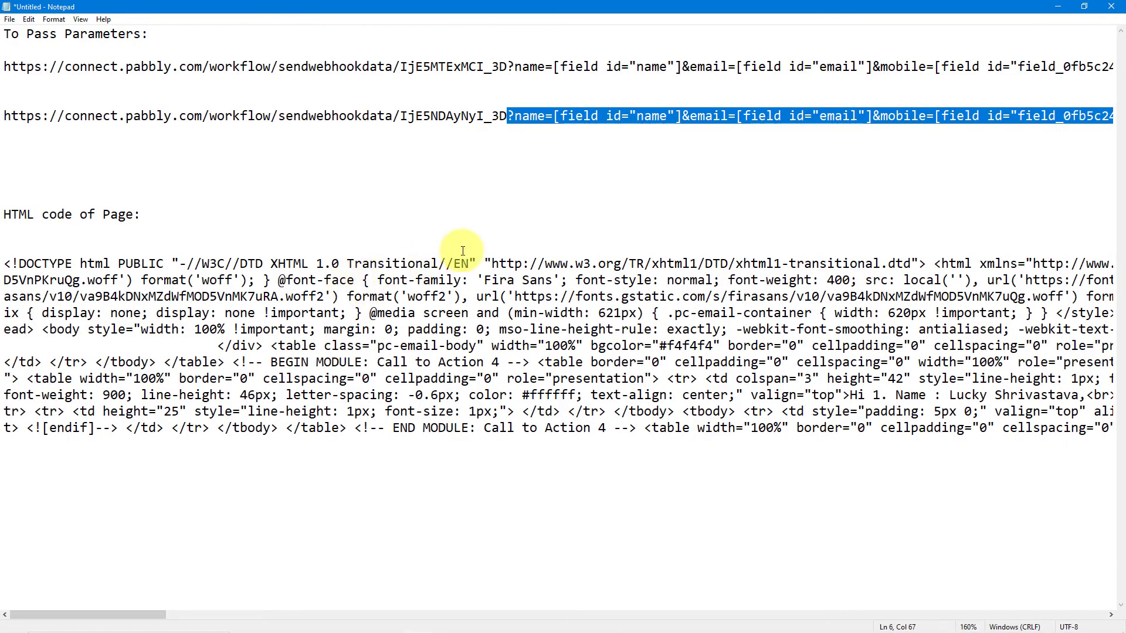
Step: Copy the whole ticket-page HTML from <!DOCTYPE onward, then minimize Notepad
left_click(5, 265)
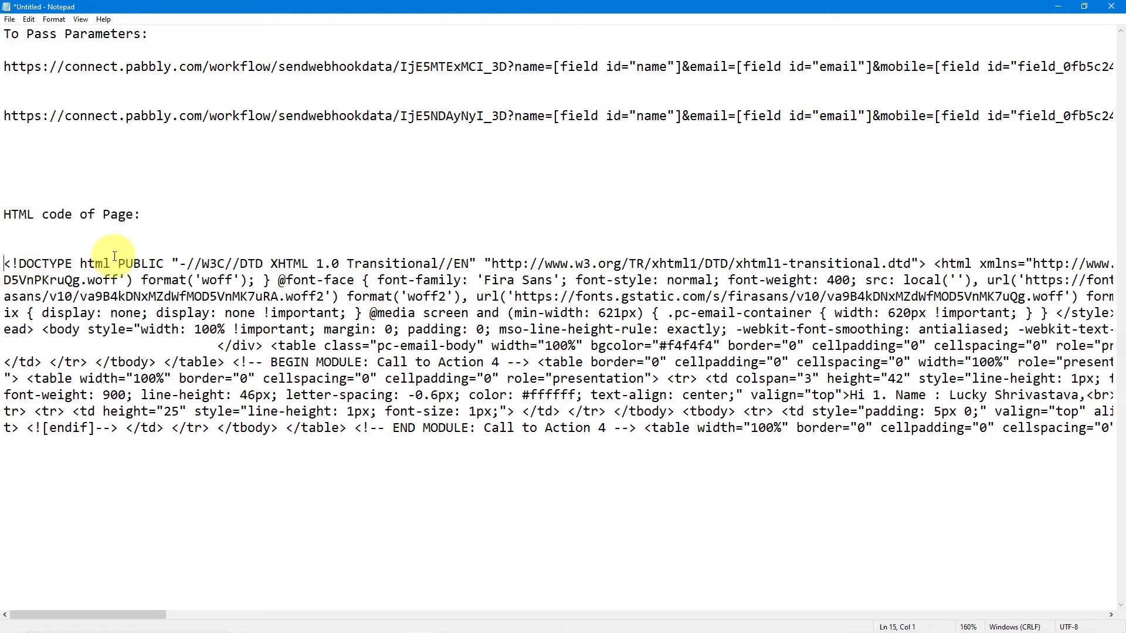
key("shift+Down")
key("shift+Down")
key("shift+Down")
key("shift+Down")
key("shift+Down")
key("shift+Down")
key("shift+Down")
key("shift+Down")
key("shift+Down")
key("shift+Down")
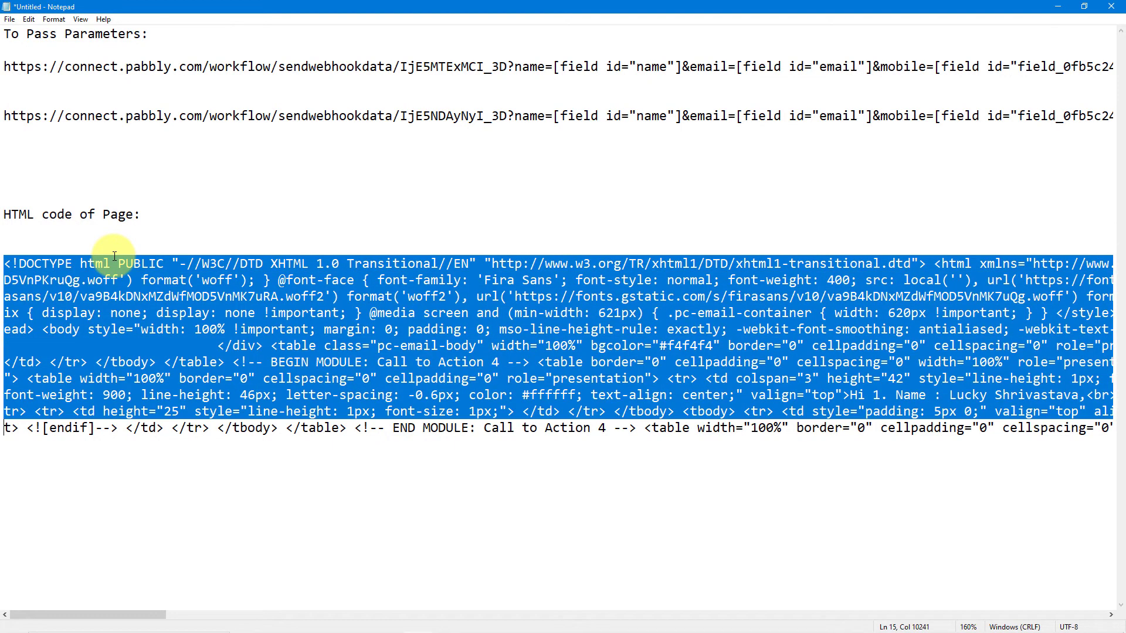
key("shift+Right")
key("shift+Right")
key("shift+Right")
key("shift+Right")
key("shift+Right")
key("shift+Right")
key("shift+Right")
key("shift+Right")
key("shift+Right")
key("shift+Right")
key("shift+Right")
key("shift+Right")
key("shift+Right")
key("shift+Right")
key("shift+Right")
key("shift+Right")
key("shift+Right")
key("shift+Right")
key("shift+Right")
key("shift+Right")
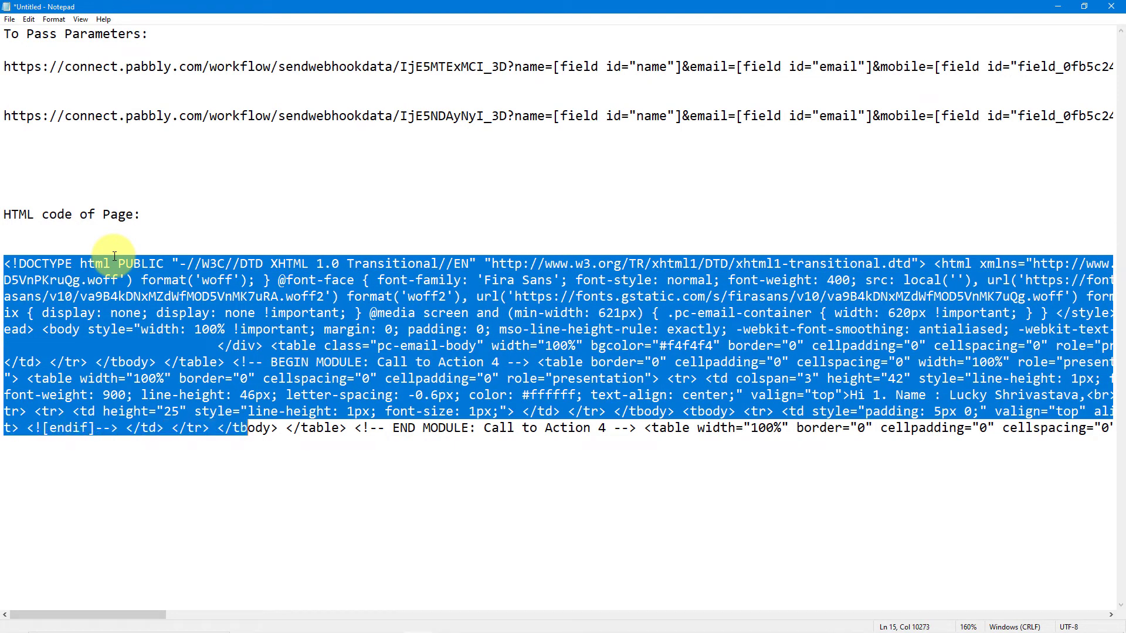
key("shift+Right")
key("shift+Right")
key("shift+Right")
key("shift+Right")
key("shift+Right")
key("shift+Right")
key("shift+Right")
key("shift+Right")
key("shift+Right")
key("shift+Right")
key("shift+Right")
key("shift+Right")
key("shift+Right")
key("shift+Right")
key("shift+Right")
key("shift+Right")
key("shift+Right")
key("shift+Right")
key("shift+Right")
key("shift+Right")
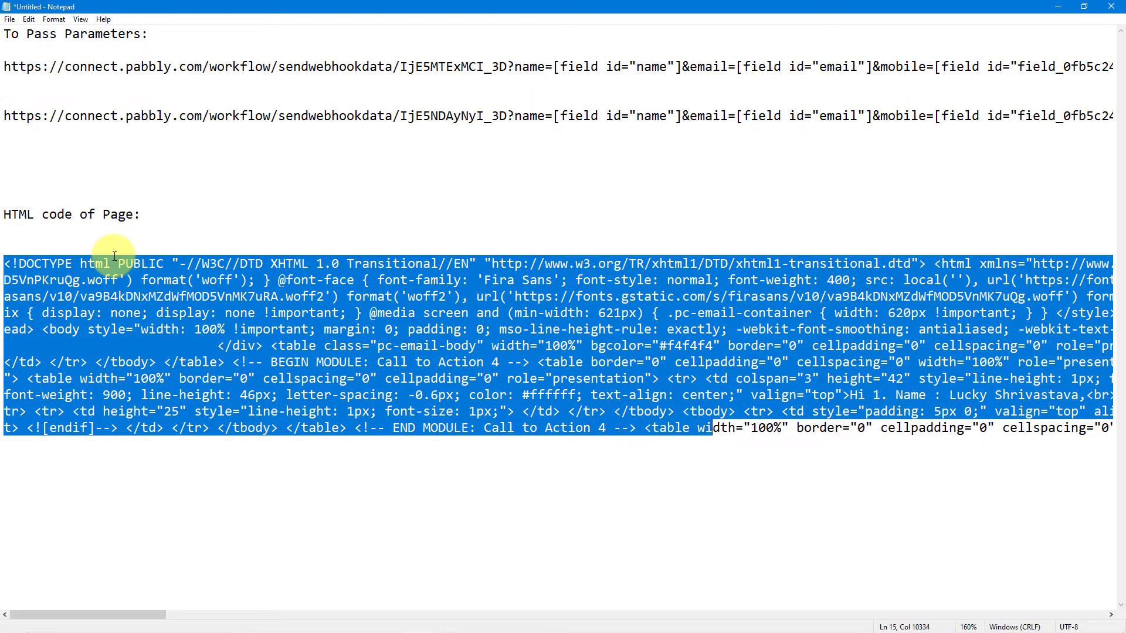
key("shift+Right")
key("shift+Right")
key("shift+Right")
key("shift+Right")
key("shift+Right")
key("shift+Right")
key("shift+Right")
key("shift+Right")
key("shift+Right")
key("shift+Right")
key("shift+Right")
key("shift+Right")
key("shift+Right")
key("shift+Right")
key("shift+Right")
key("shift+Right")
key("shift+Right")
key("shift+Right")
key("shift+Right")
key("shift+Right")
key("shift+End")
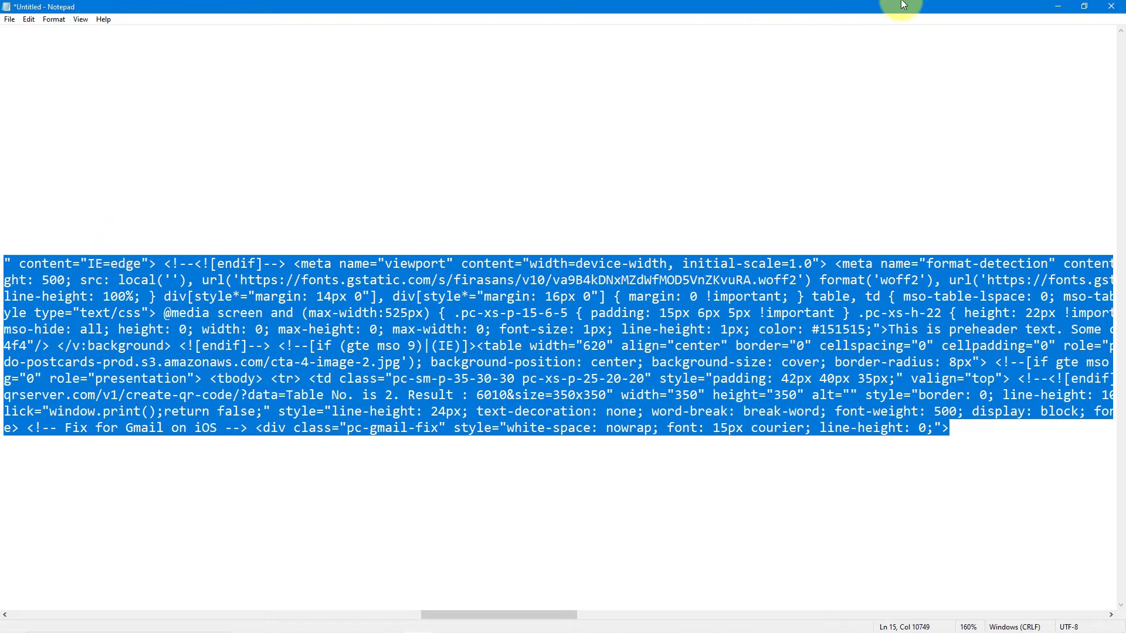
left_click(1054, 7)
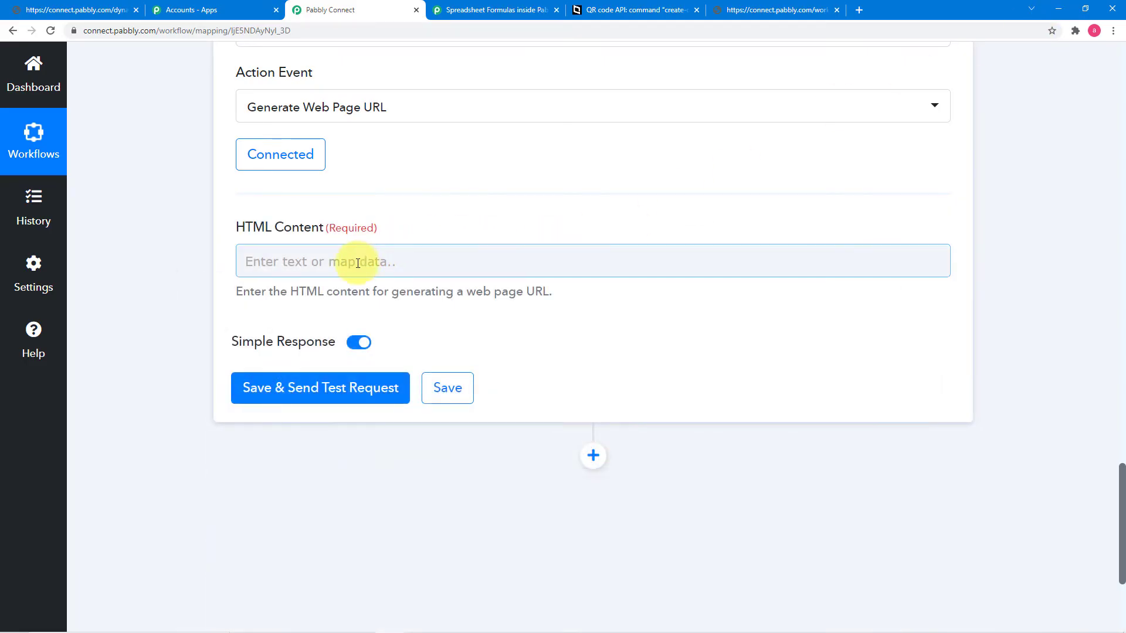
Step: Paste the ticket page HTML into HTML Content and find 'name' to locate the Hi greeting
left_click(358, 262)
key("ctrl+v")
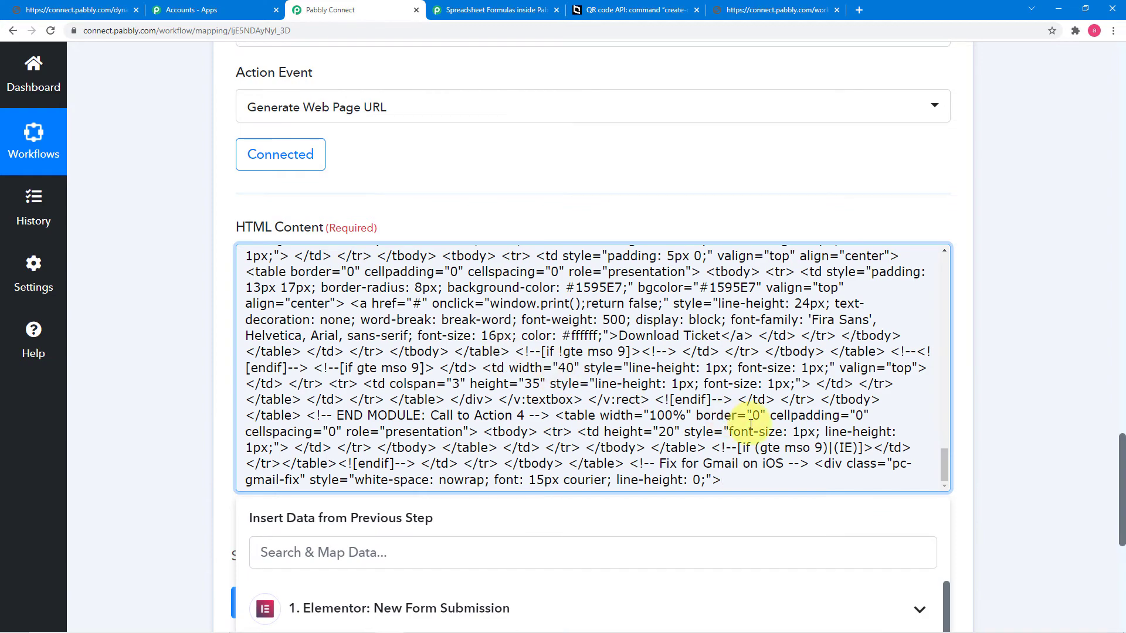
scroll(751, 382, "up", 10)
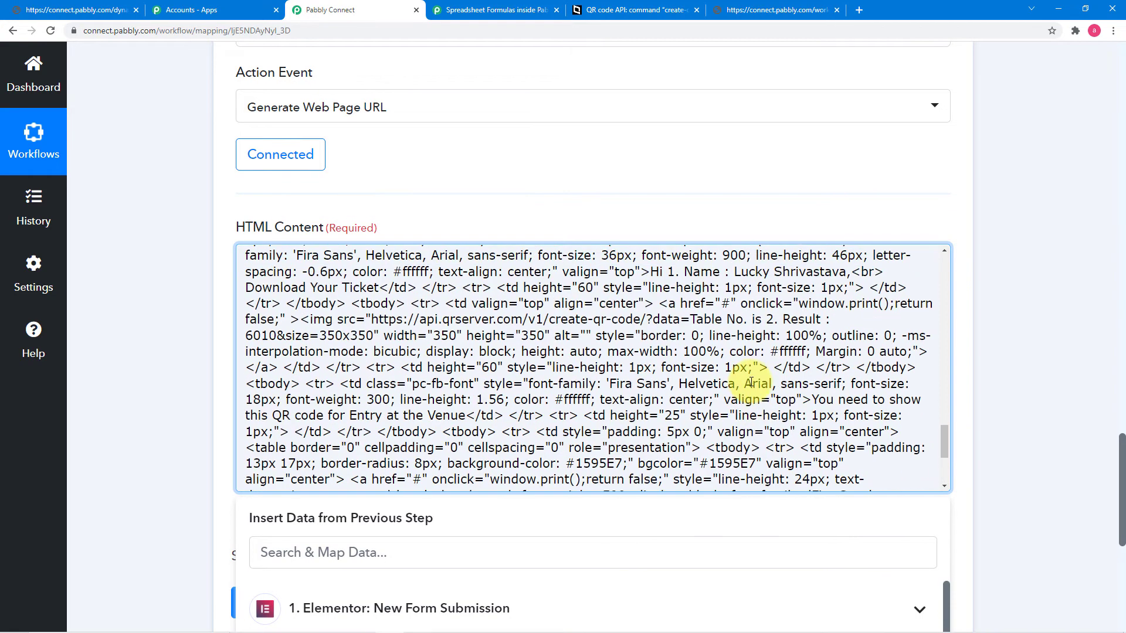
scroll(751, 381, "up", 4)
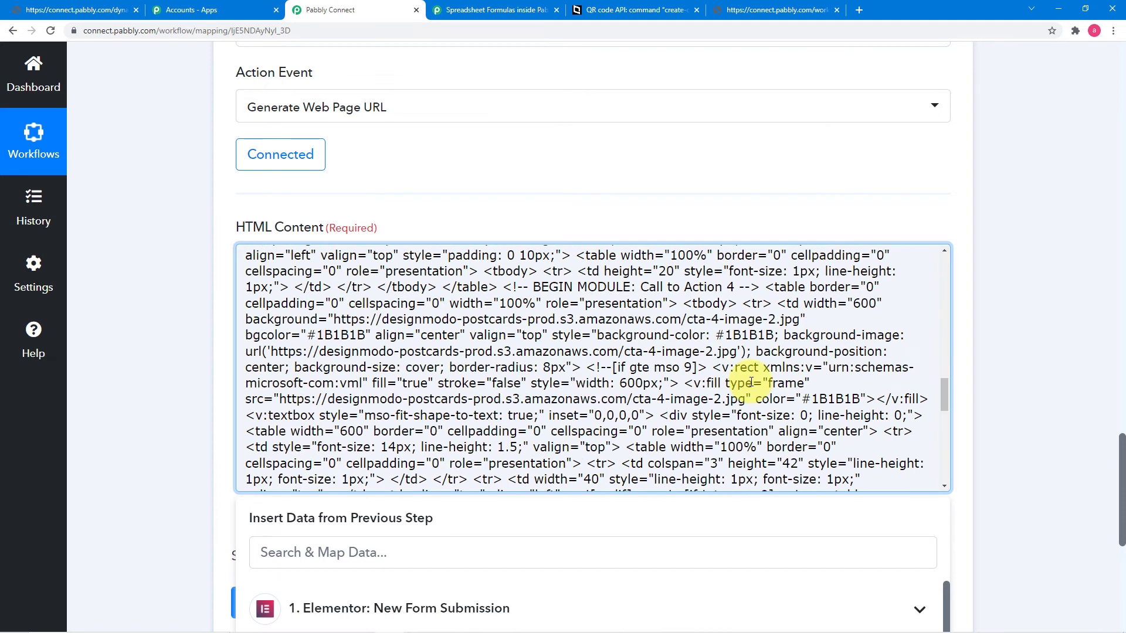
scroll(751, 382, "up", 8)
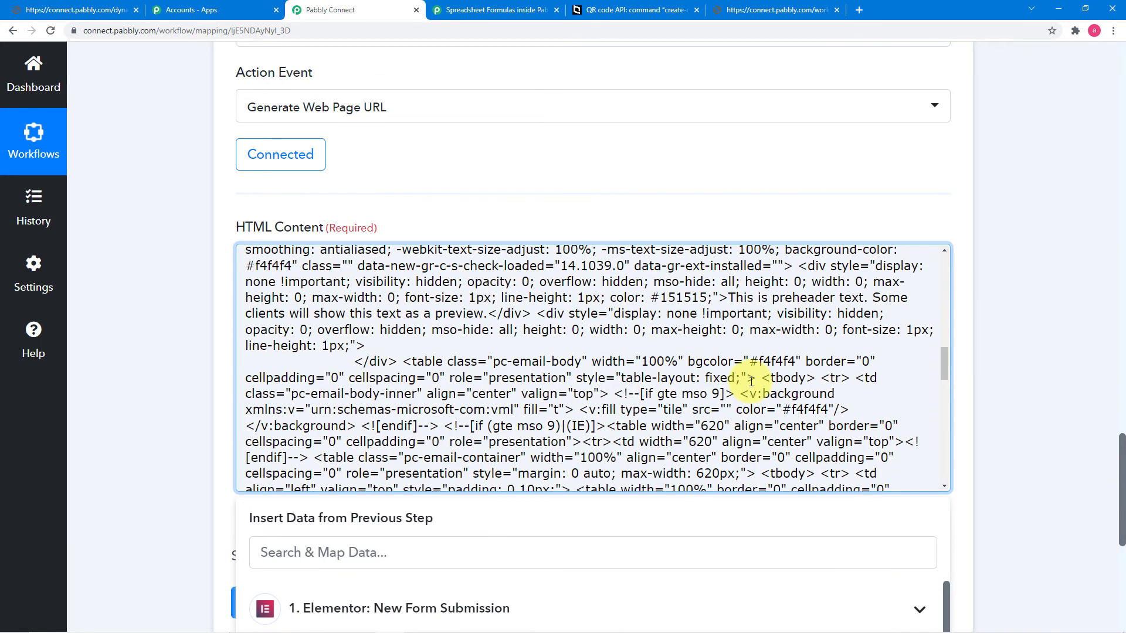
scroll(751, 382, "up", 4)
scroll(751, 382, "up", 3)
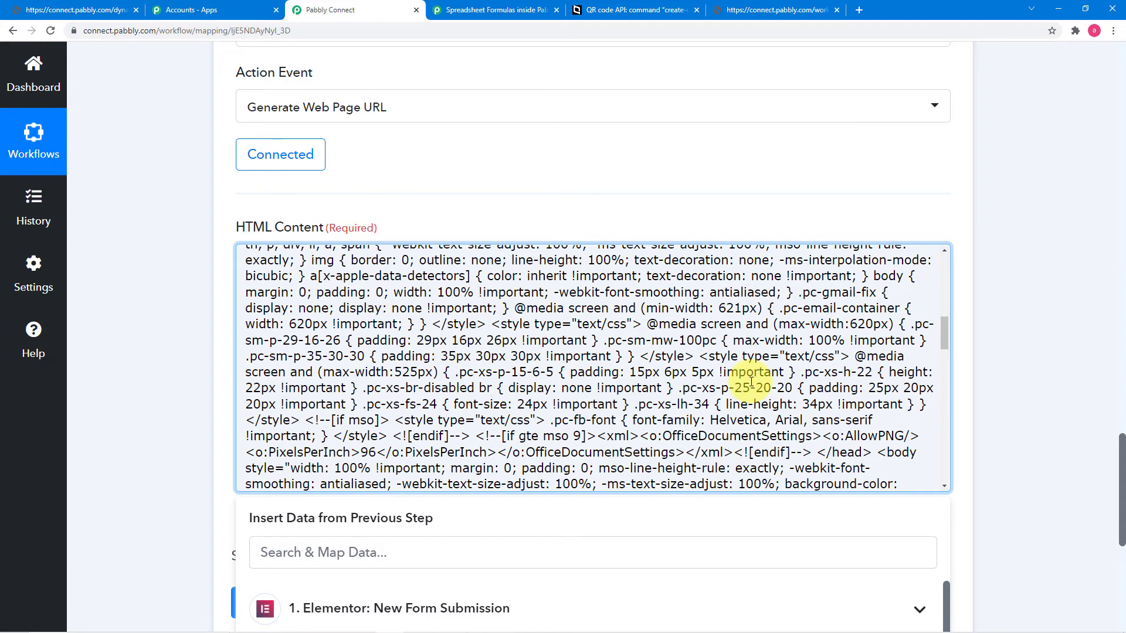
key("ctrl+f")
type("name")
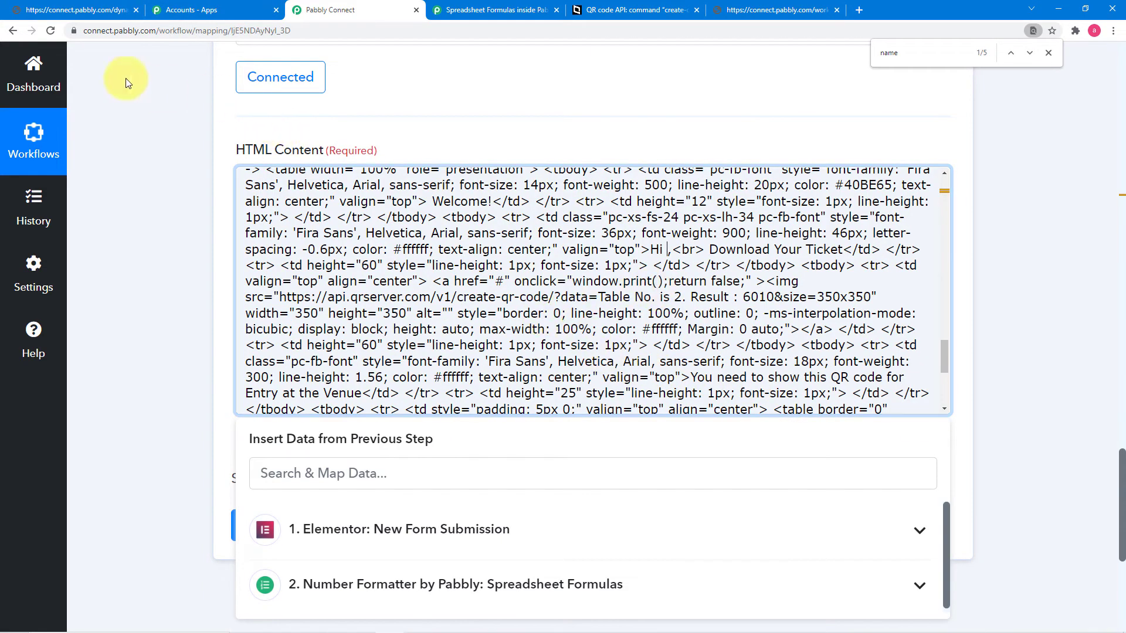
Step: Preview the ticket page's greeting, QR code and Download Ticket button, then return to the workflow
left_click(83, 14)
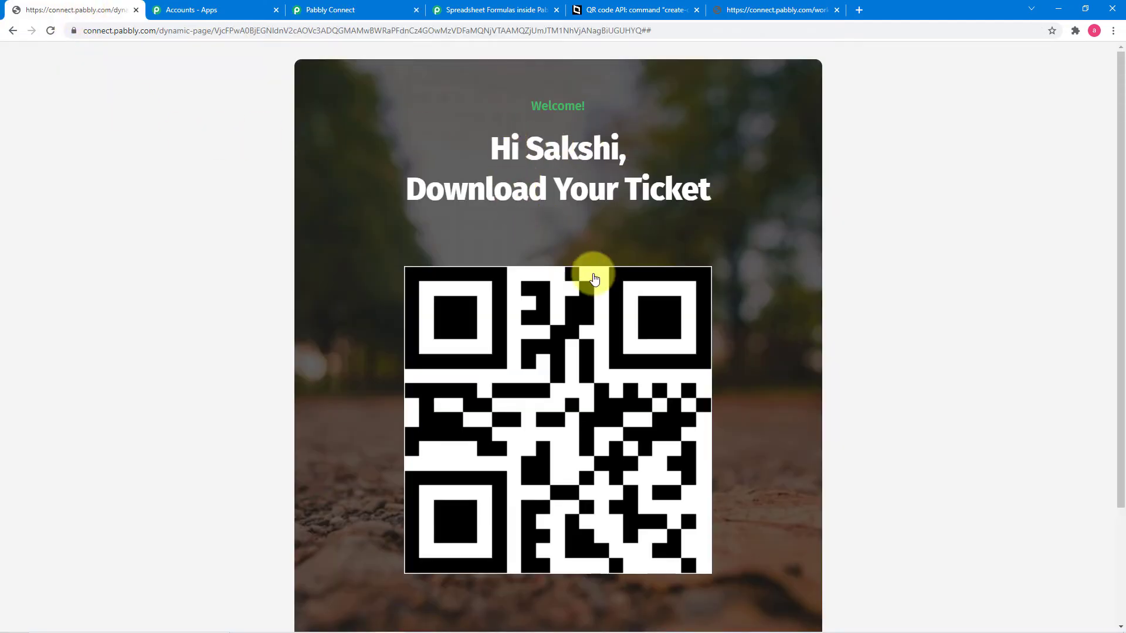
scroll(596, 238, "down", 2)
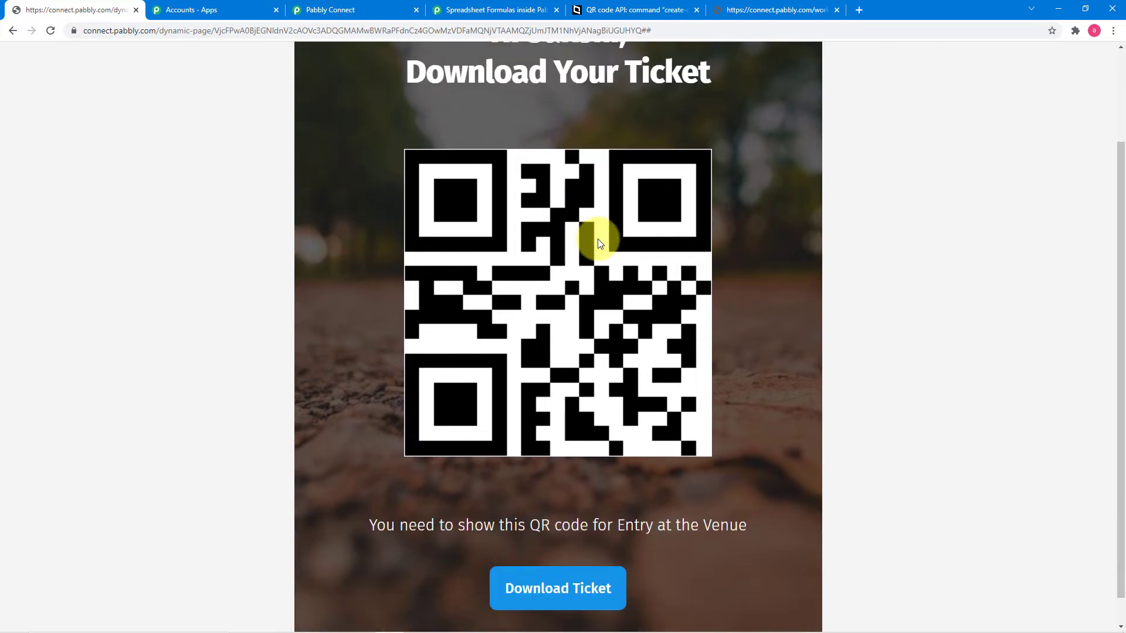
scroll(591, 238, "up", 2)
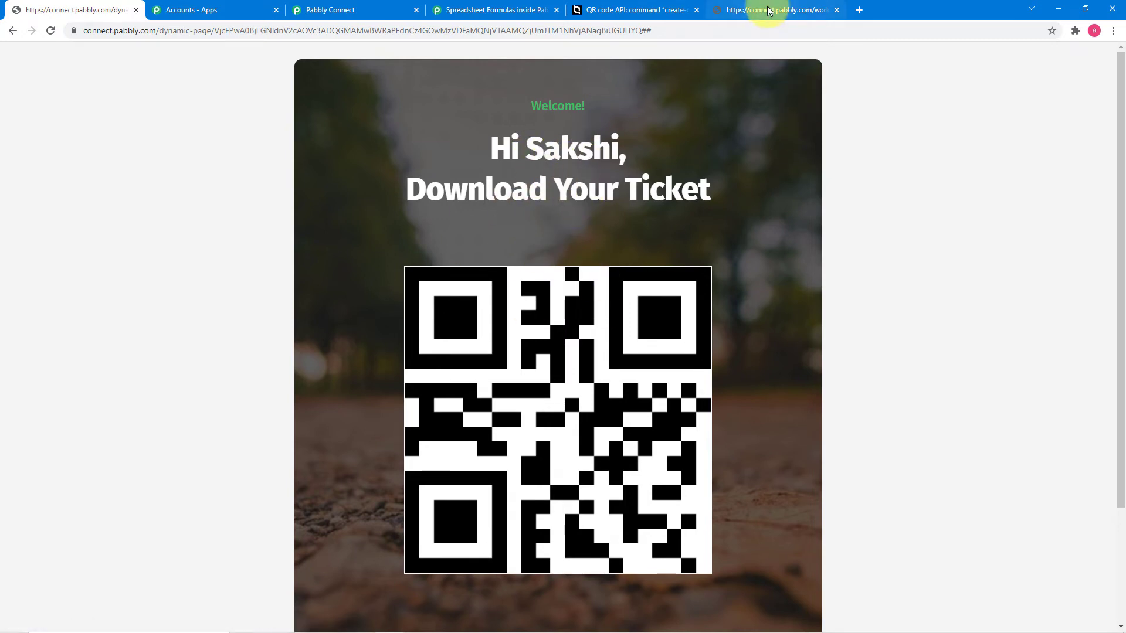
left_click(382, 13)
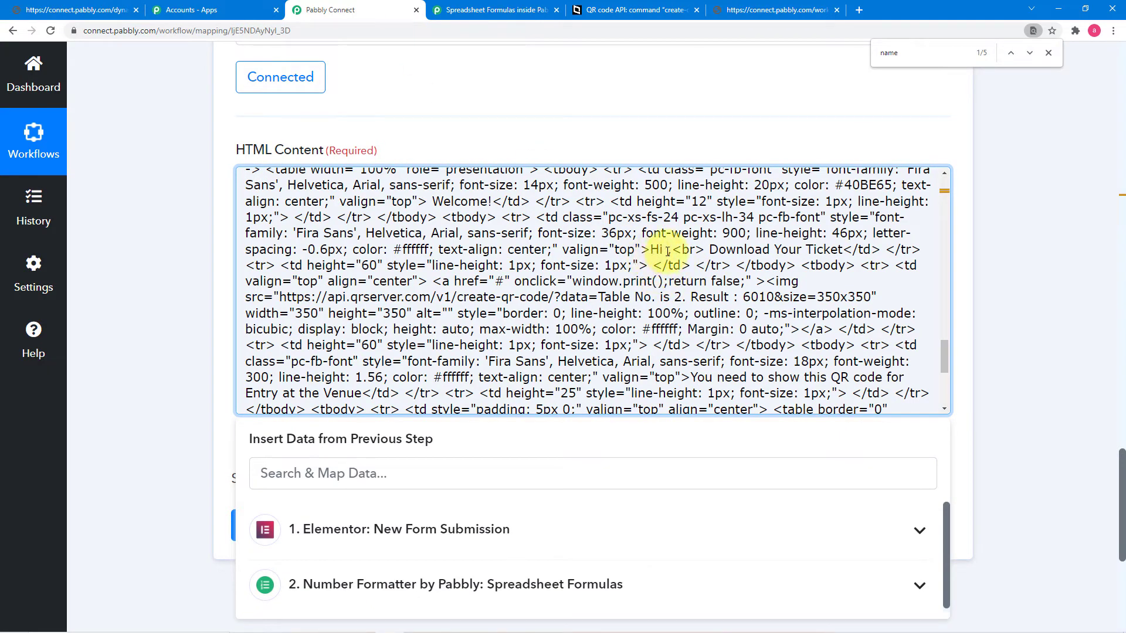
Step: Add a comma after 'Hi' and insert the Elementor submission's Name field into the greeting
scroll(633, 247, "down", 2)
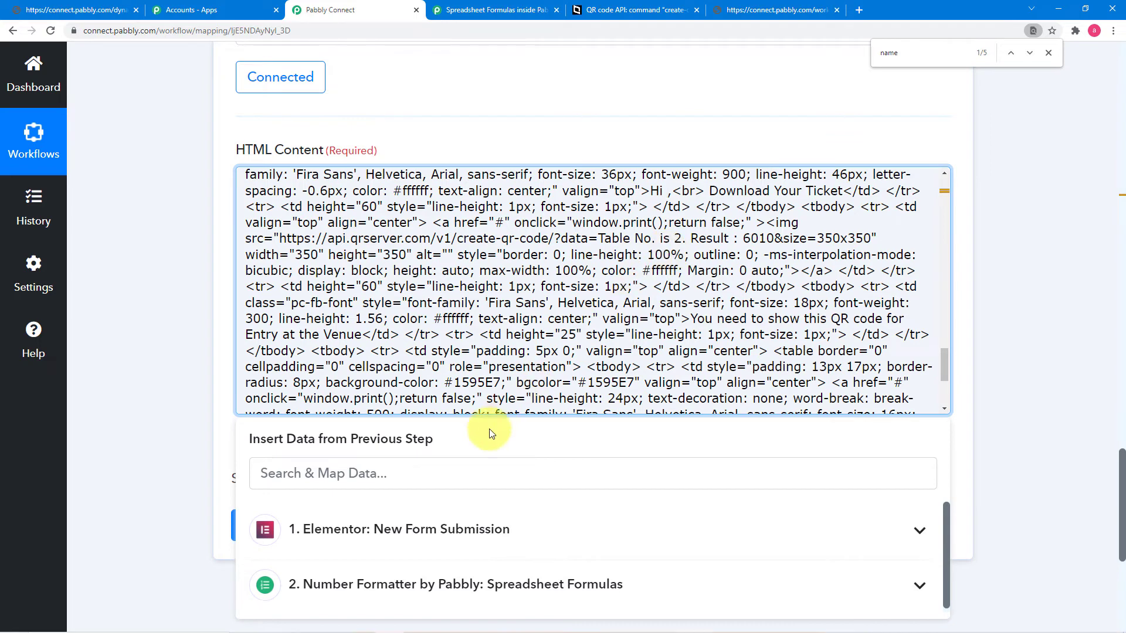
scroll(159, 340, "down", 2)
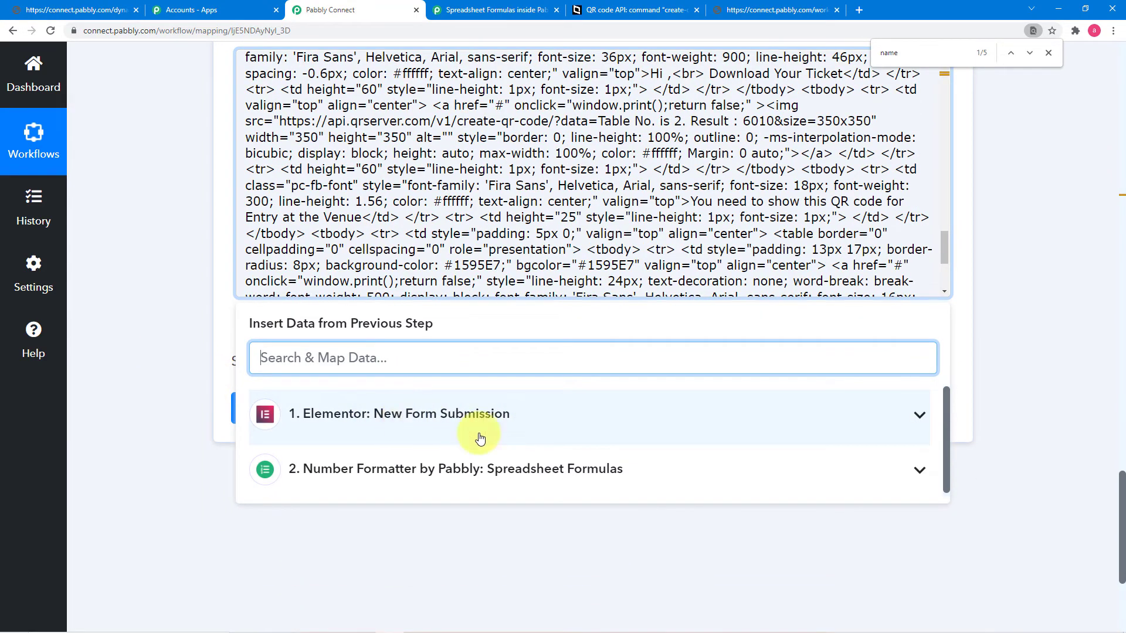
scroll(1123, 387, "up", 2)
scroll(1123, 387, "up", 10)
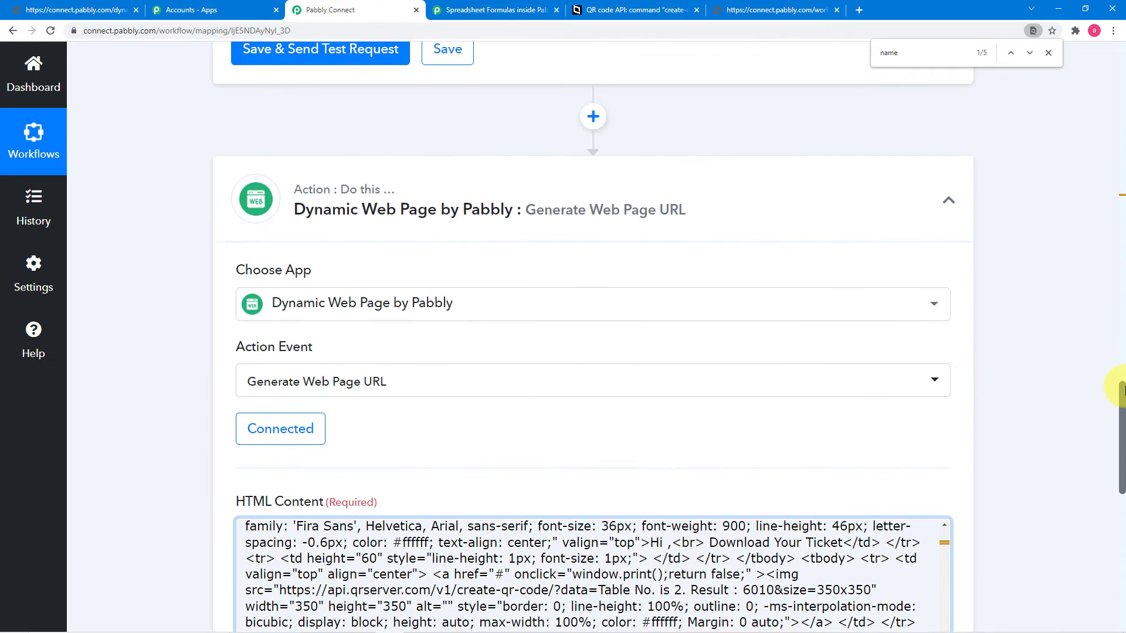
scroll(1123, 387, "up", 10)
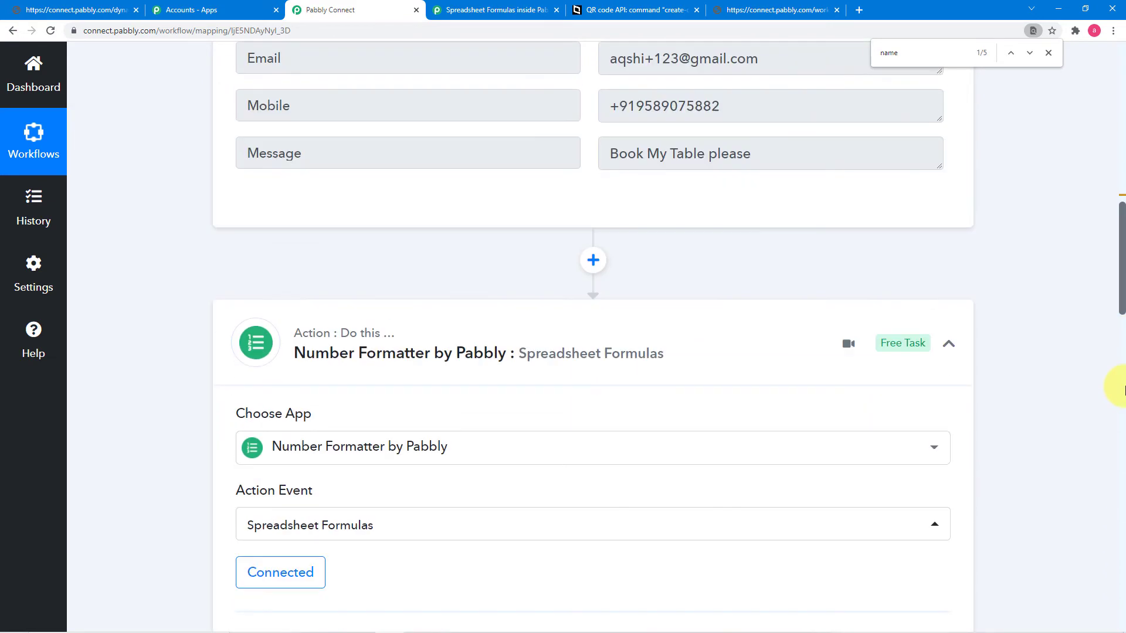
scroll(1122, 389, "down", 10)
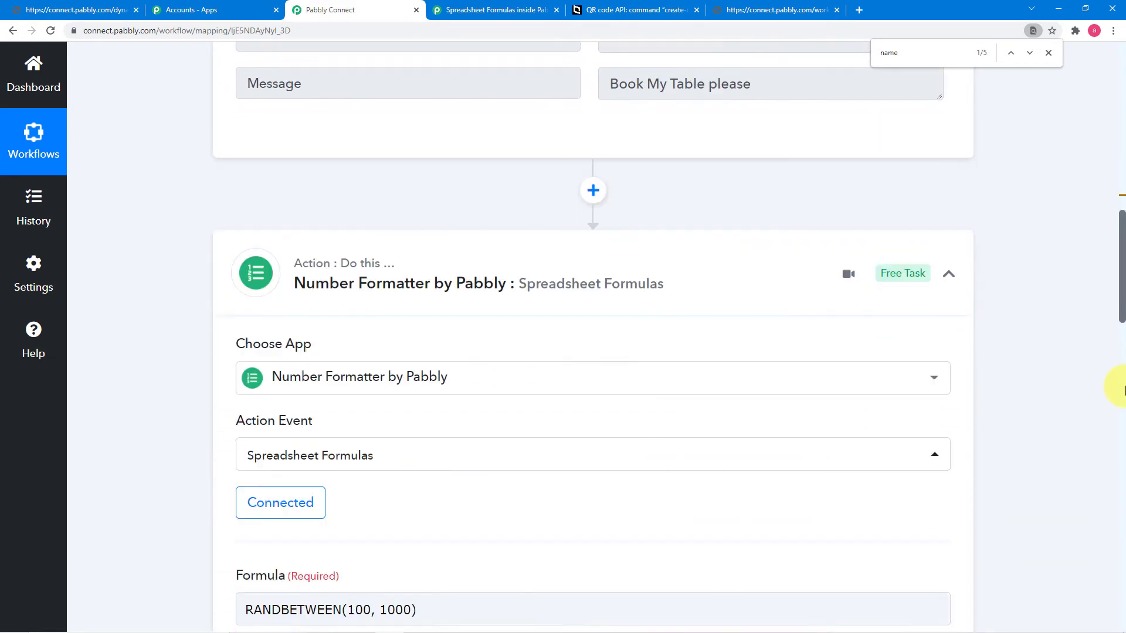
scroll(1123, 389, "down", 10)
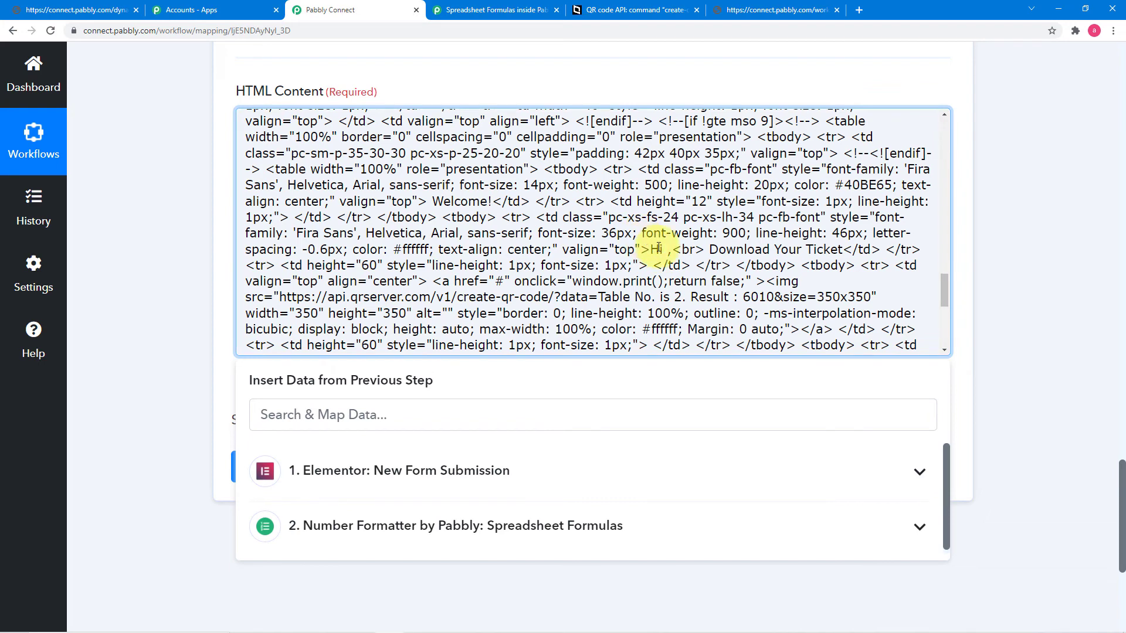
type(",")
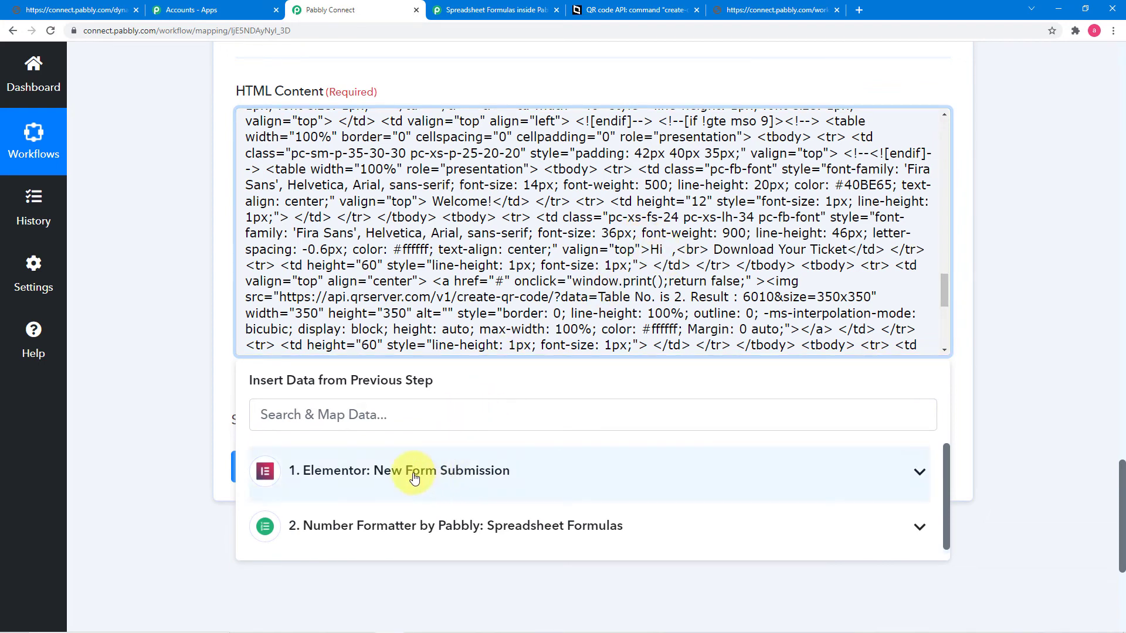
left_click(443, 491)
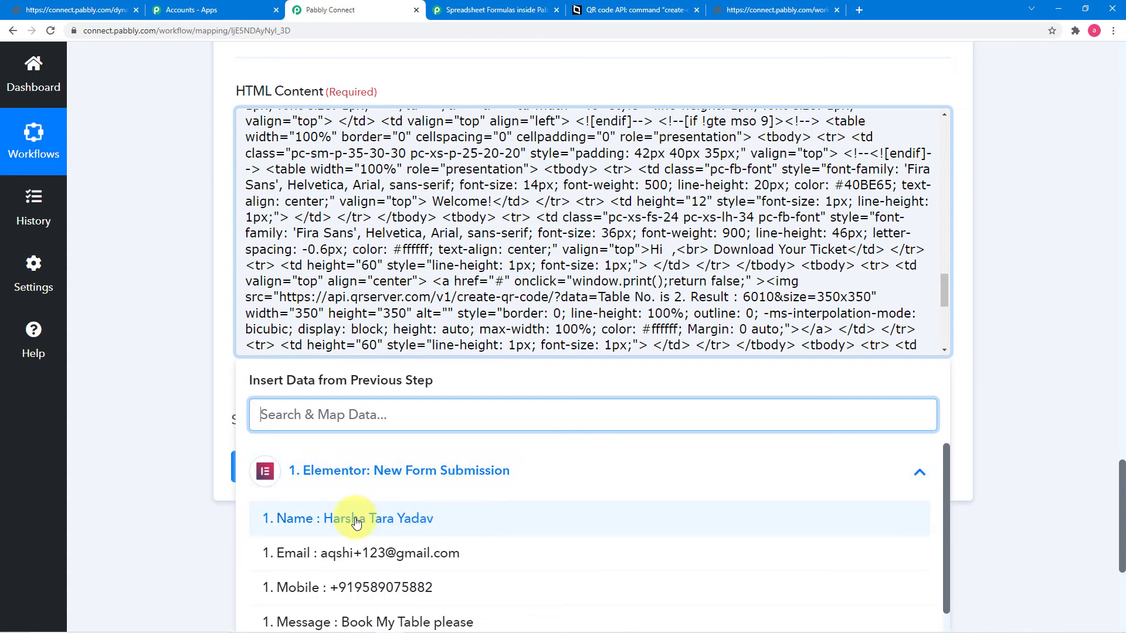
left_click(421, 587)
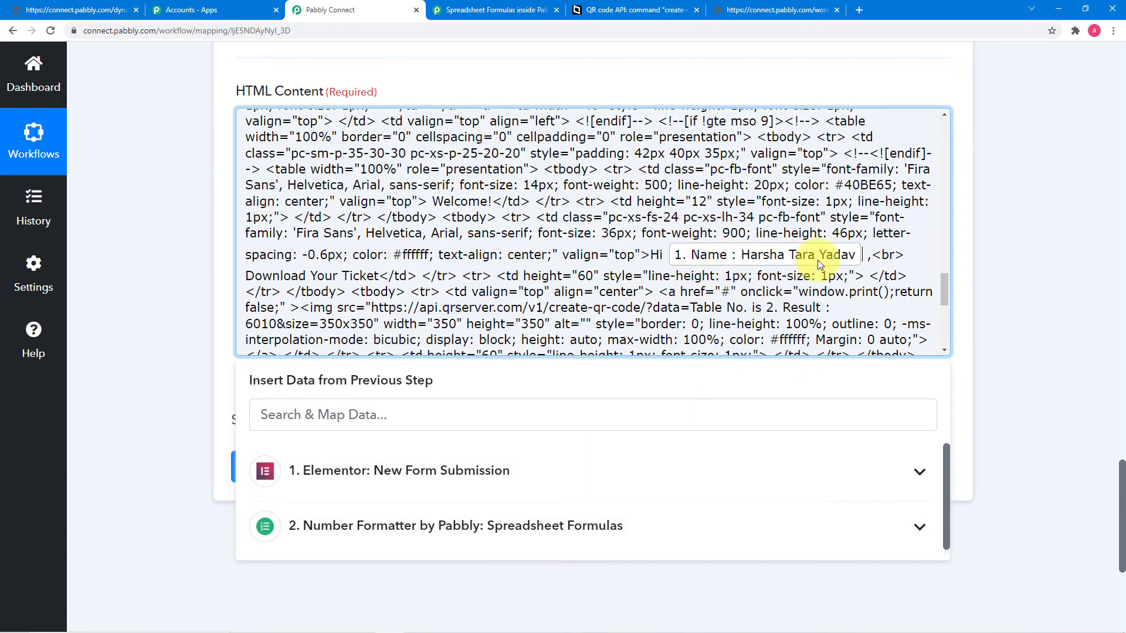
left_click(71, 12)
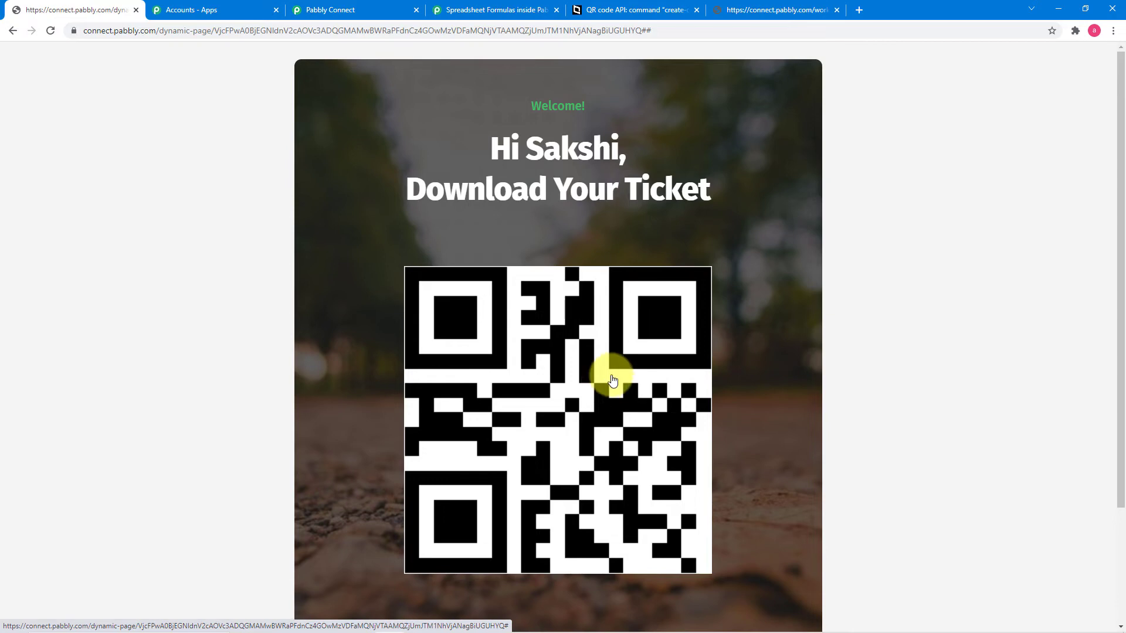
left_click(373, 14)
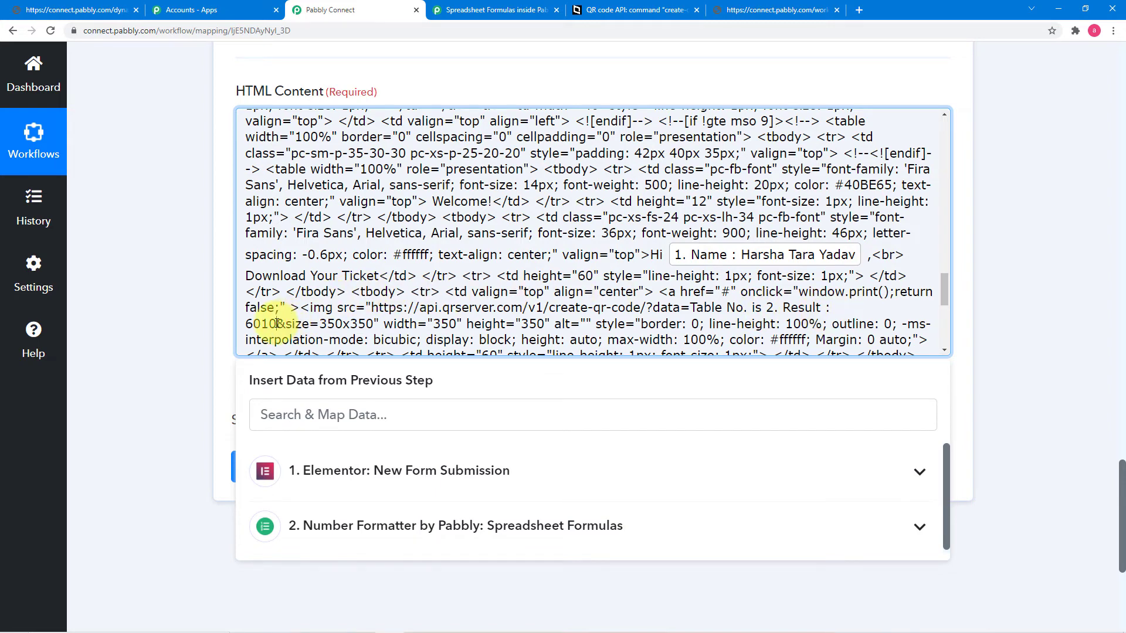
Step: Replace the fixed 6010 table number in the QR URL with Number Formatter's Result, then view the ticket page
key("BackSpace")
key("BackSpace")
key("BackSpace")
key("BackSpace")
key("BackSpace")
key("BackSpace")
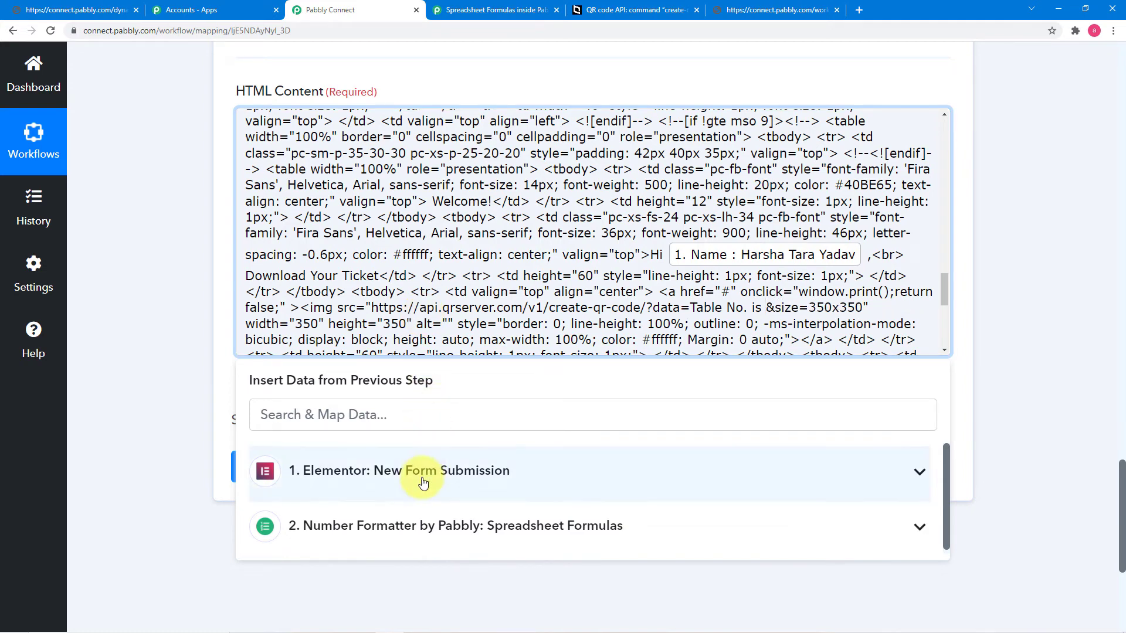
left_click(400, 522)
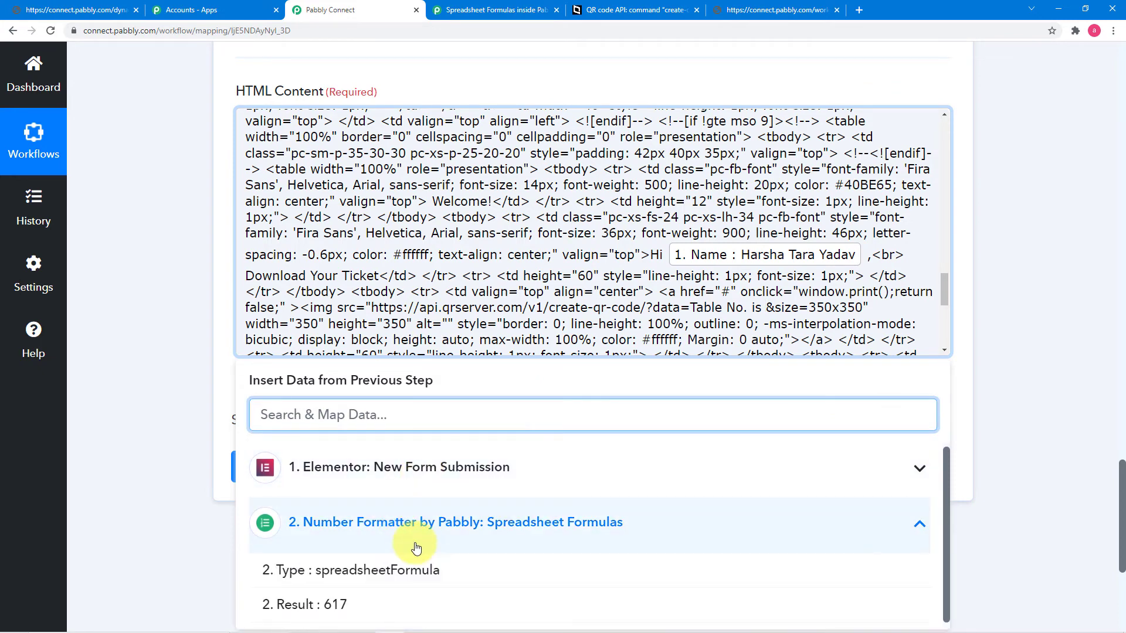
scroll(400, 523, "down", 1)
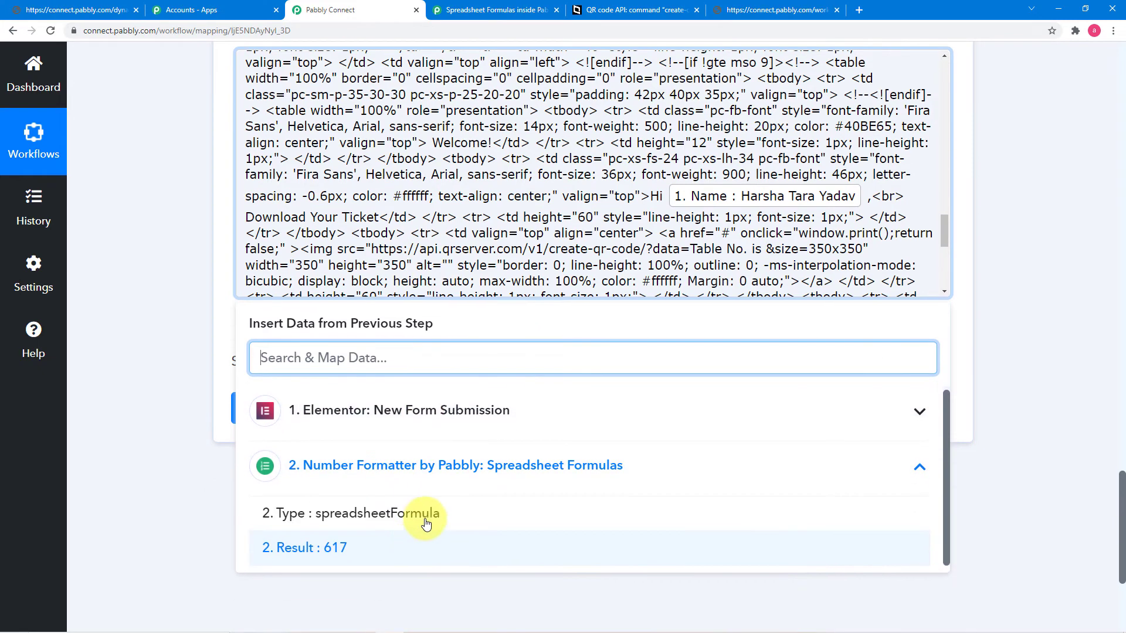
left_click(352, 549)
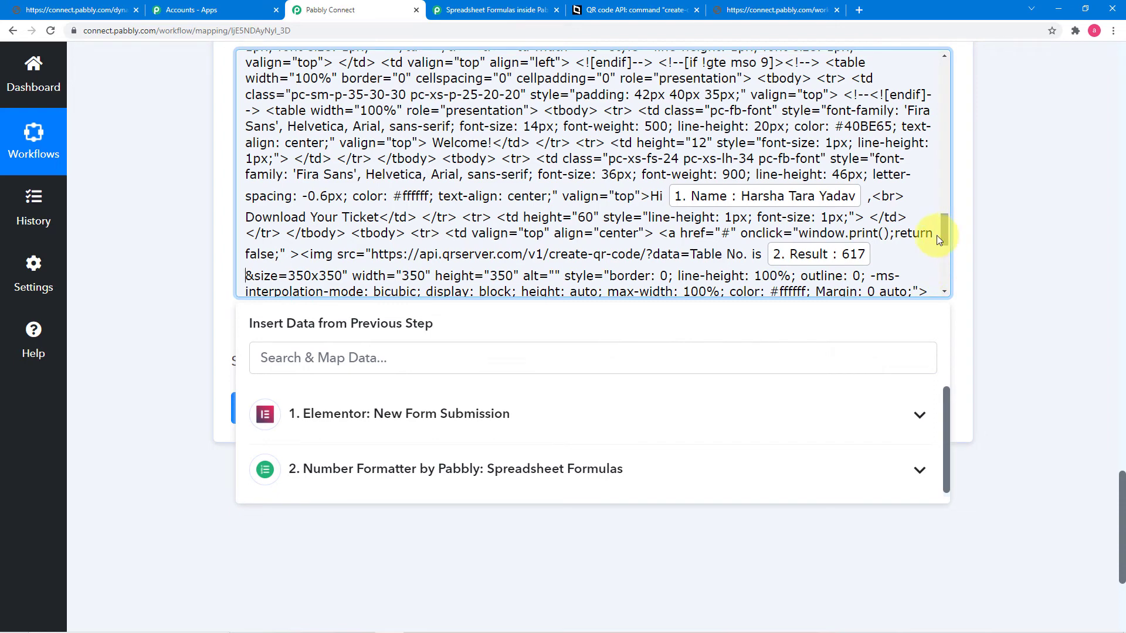
left_click(82, 10)
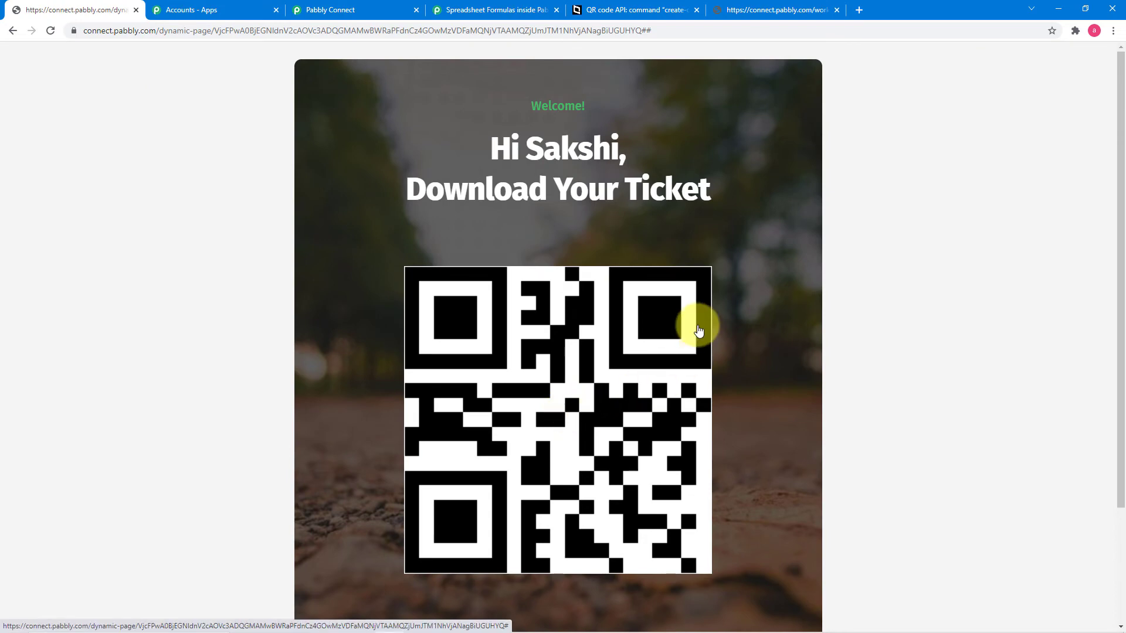
Step: Study the create-qr-code example request URL in the goqr.me QR code API documentation
left_click(625, 10)
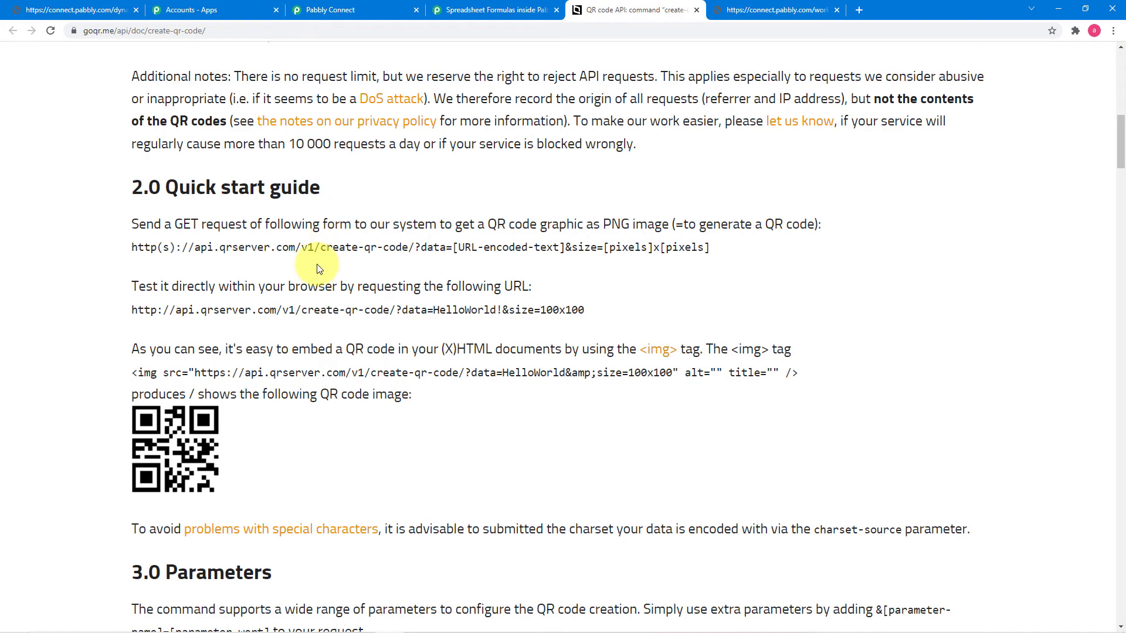
scroll(269, 238, "down", 6)
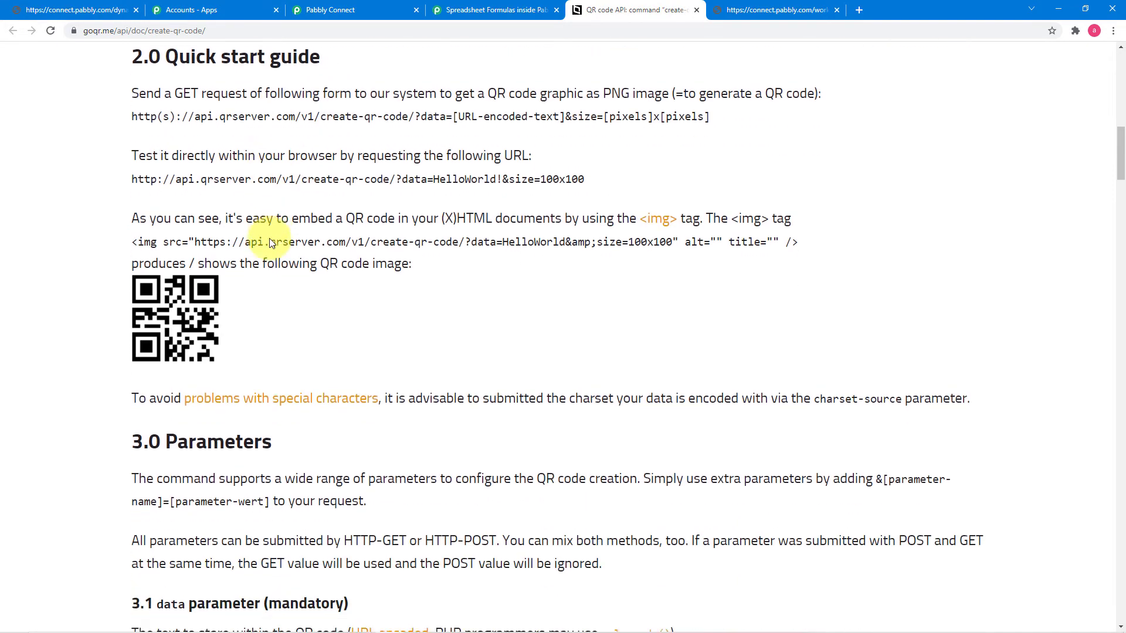
scroll(269, 239, "down", 14)
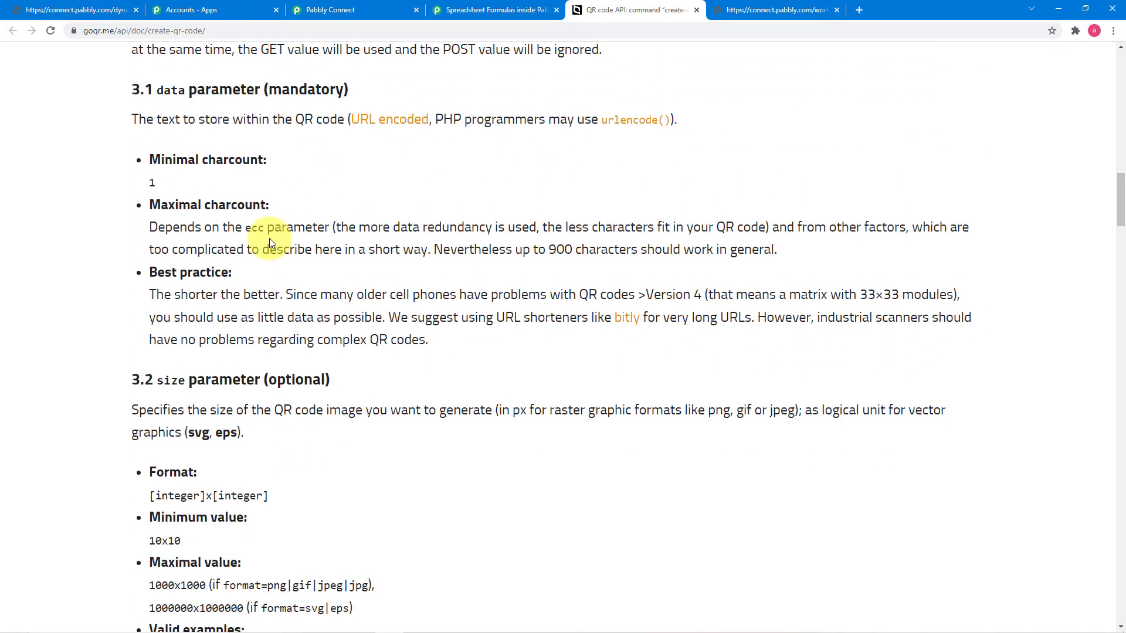
scroll(271, 243, "down", 9)
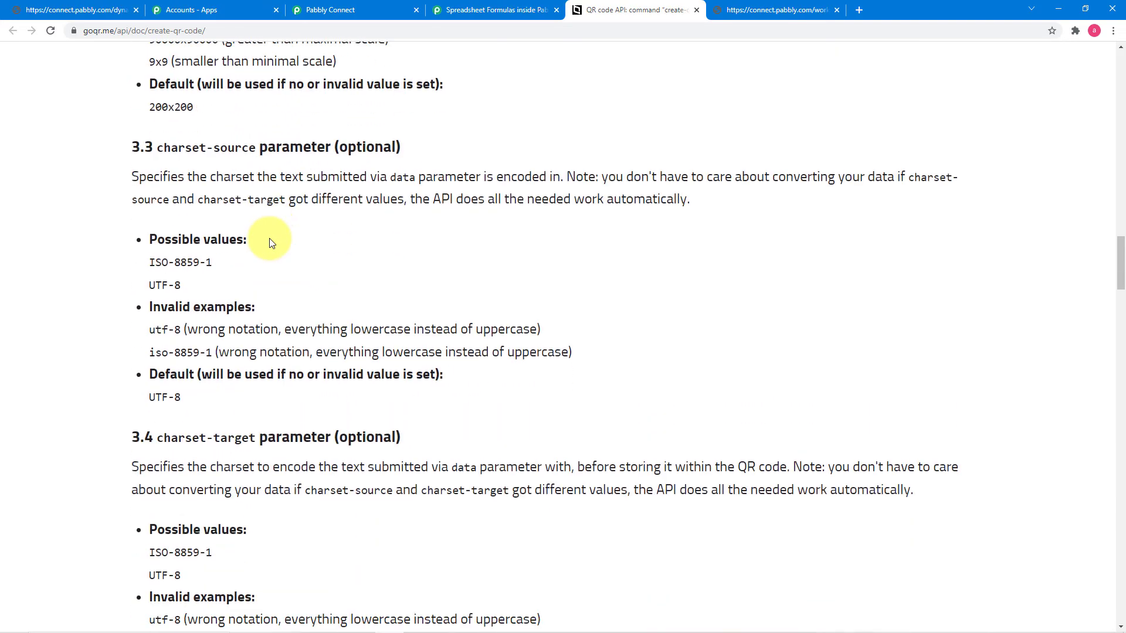
scroll(271, 243, "up", 4)
scroll(271, 243, "up", 10)
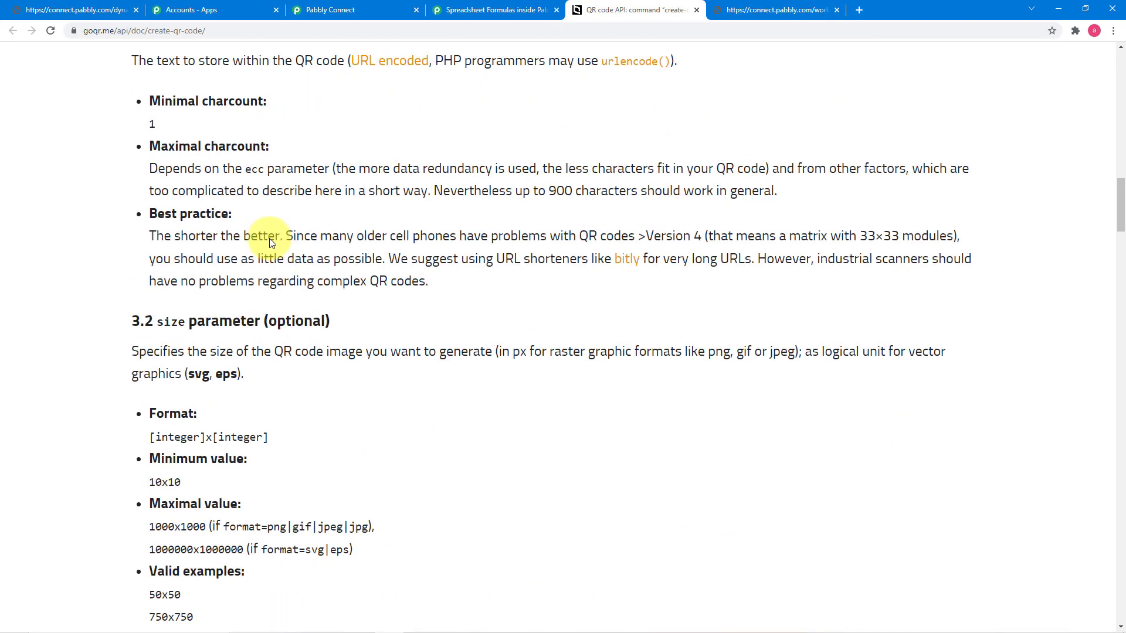
scroll(270, 242, "up", 8)
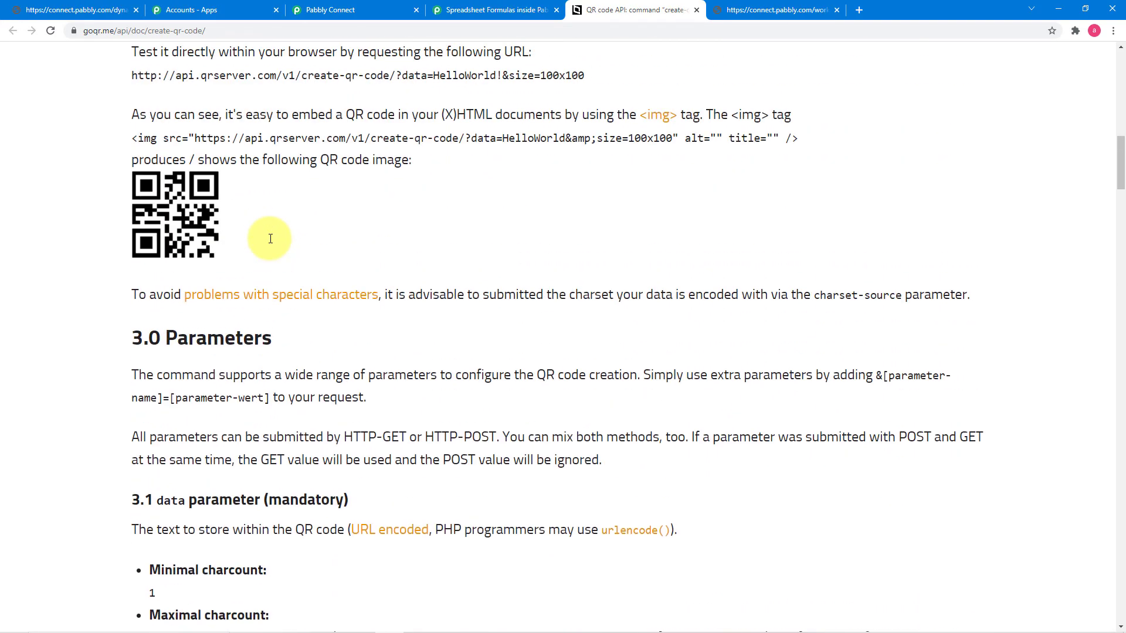
scroll(271, 243, "up", 2)
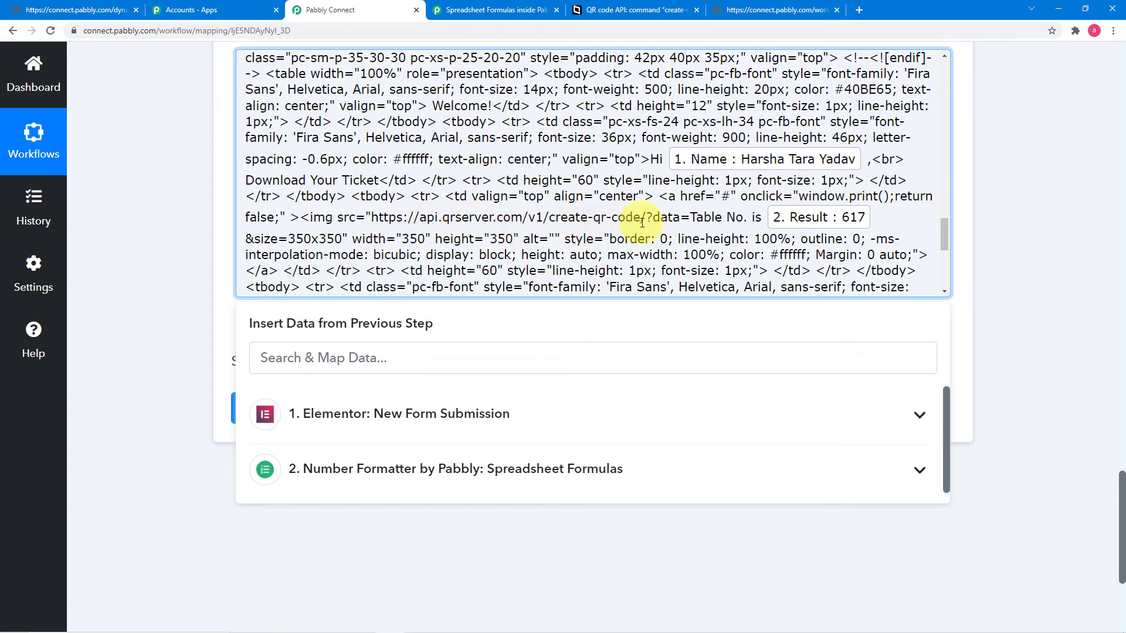
left_click(599, 11)
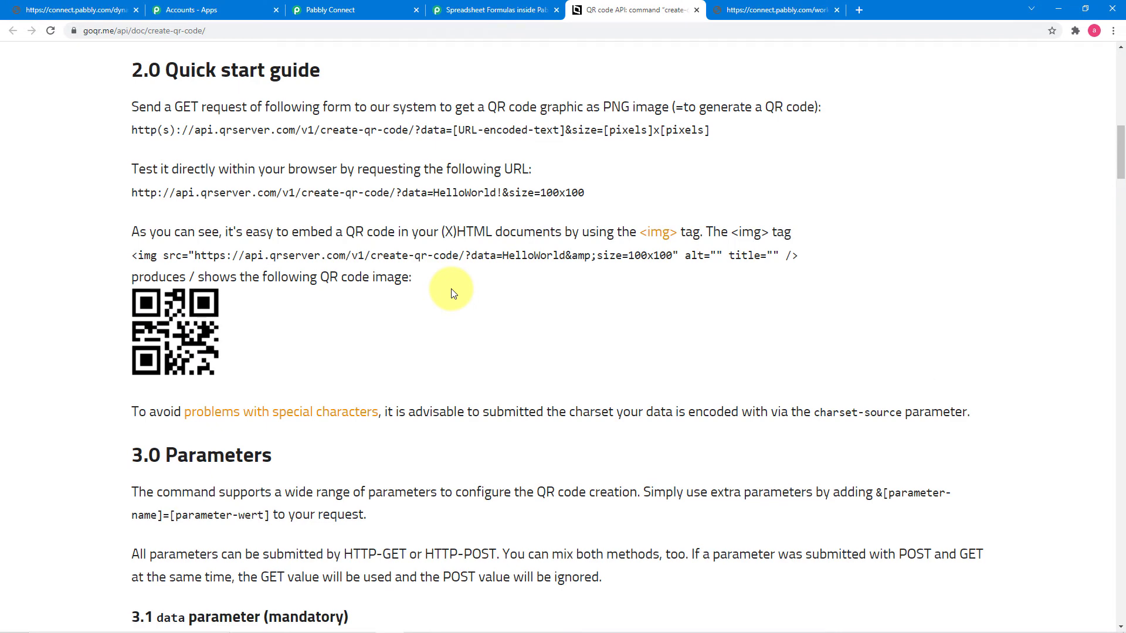
scroll(460, 285, "down", 2)
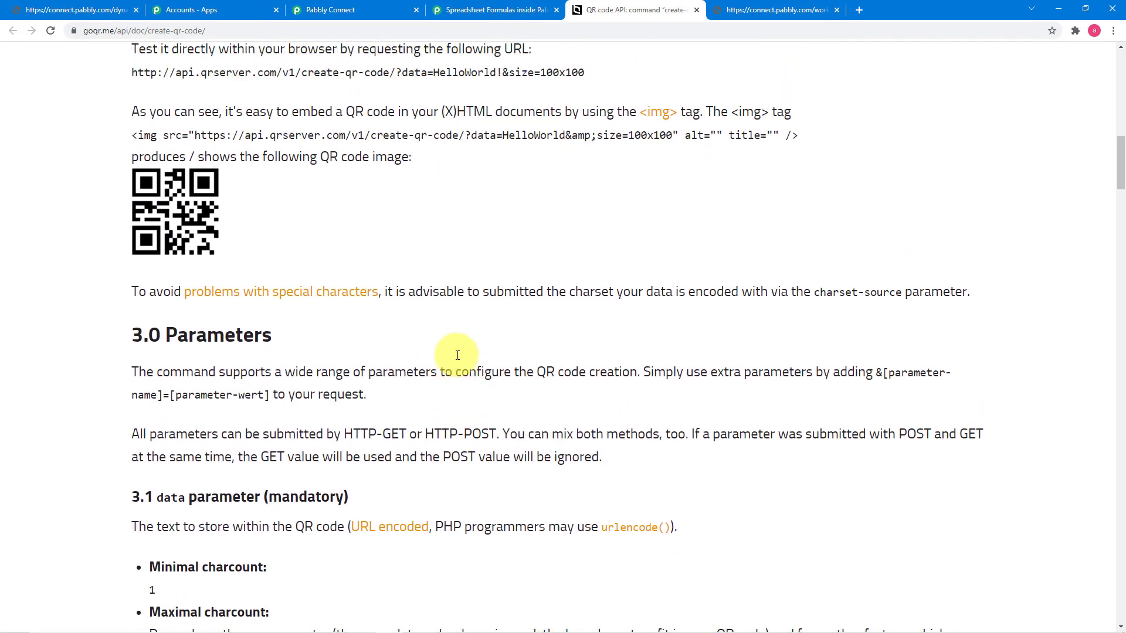
left_click_drag(202, 138, 452, 139)
Step: Save the Generate Web Page URL step and send a test request
left_click(392, 8)
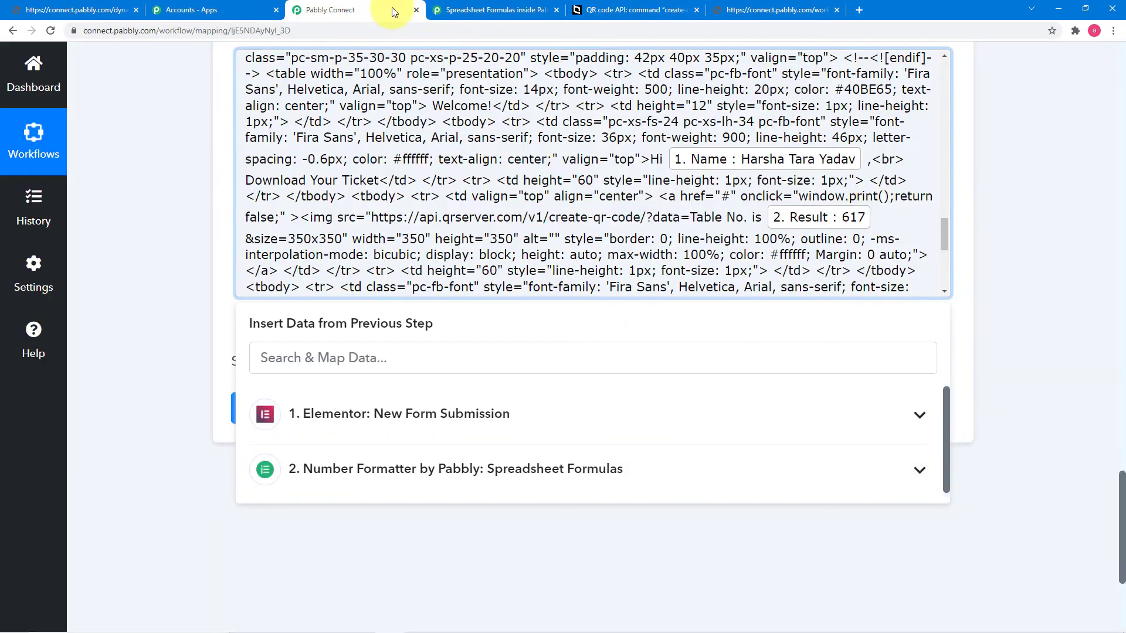
left_click(200, 206)
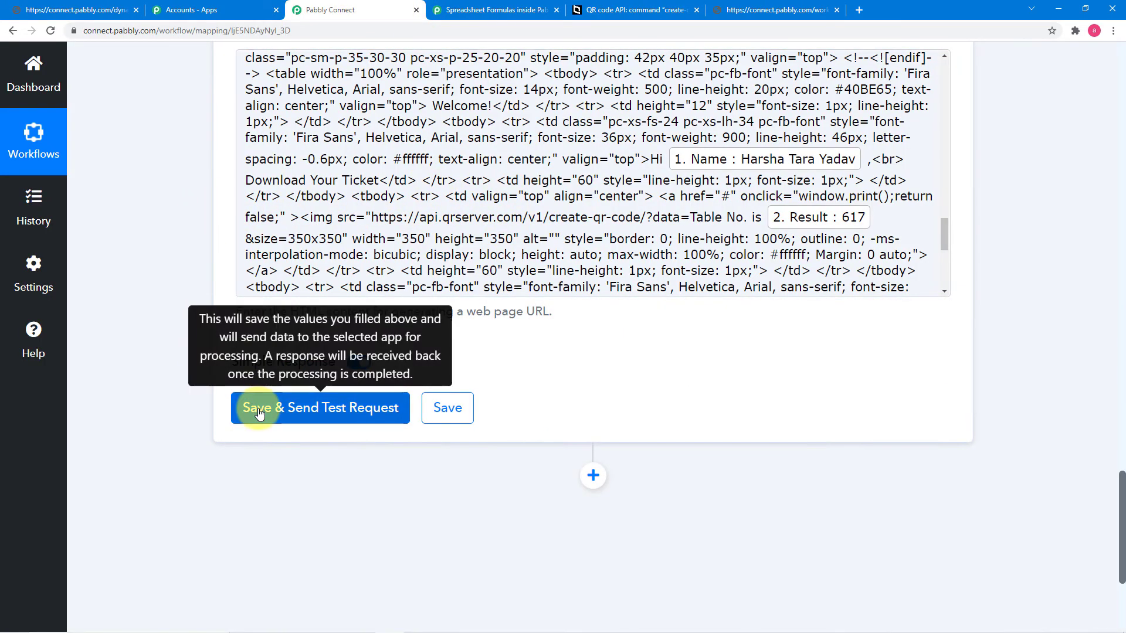
left_click(259, 408)
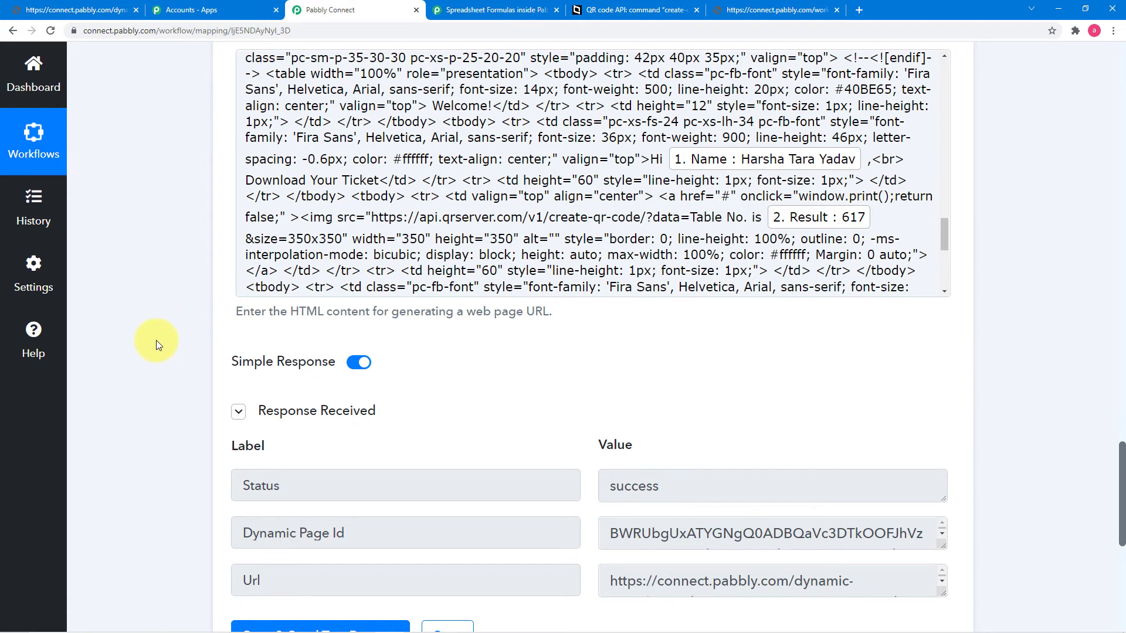
Step: Copy the generated connect.pabbly.com dynamic page URL from the test response
scroll(165, 340, "down", 4)
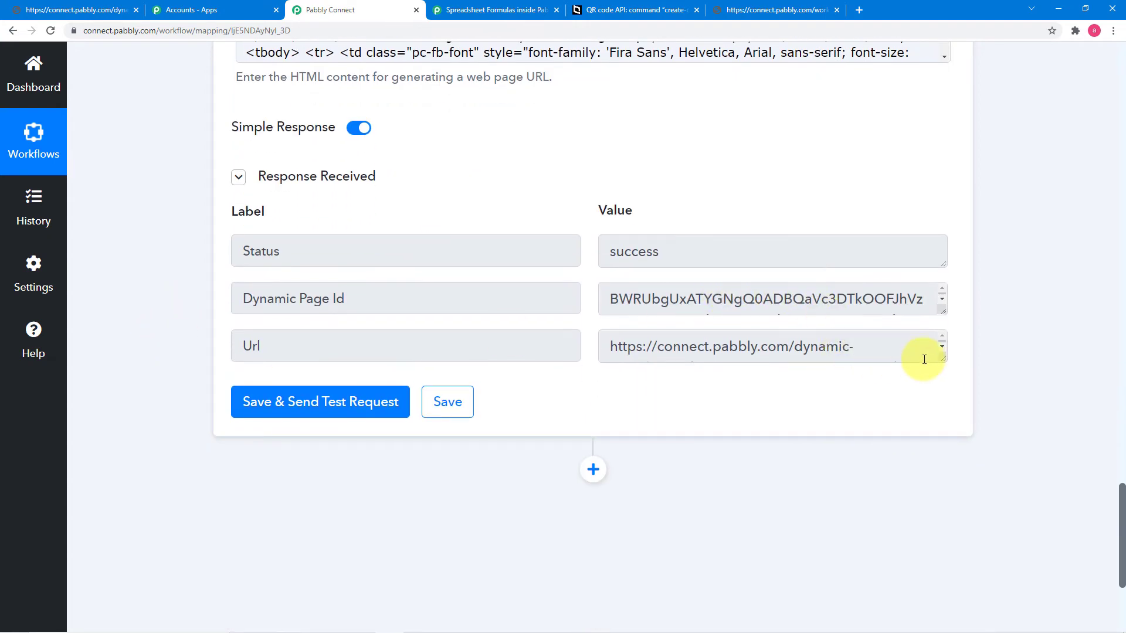
left_click_drag(938, 359, 927, 437)
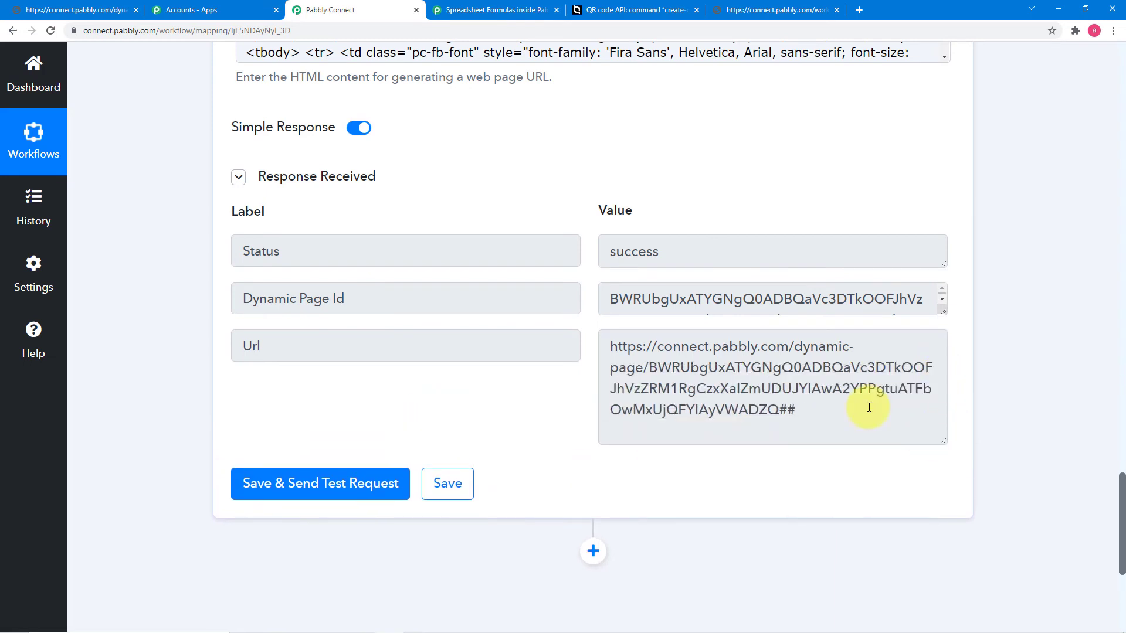
left_click_drag(611, 347, 786, 415)
right_click(706, 373)
left_click(721, 385)
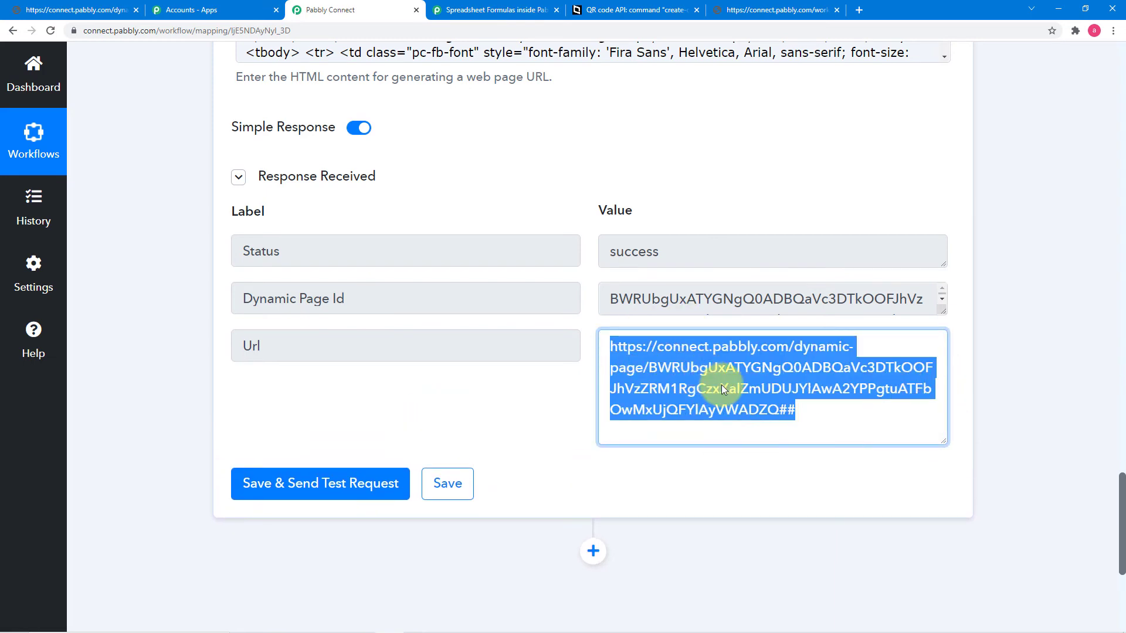
Step: Open the copied dynamic page URL in a new tab to view the ticket, then return to the workflow
left_click(860, 11)
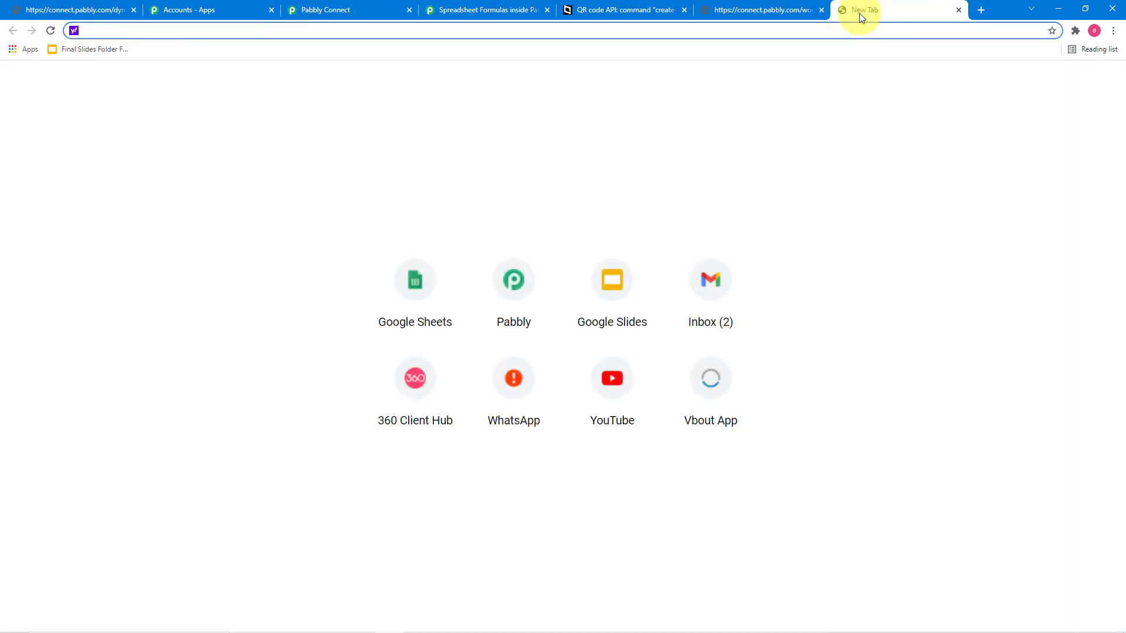
key("ctrl+v")
key("Return")
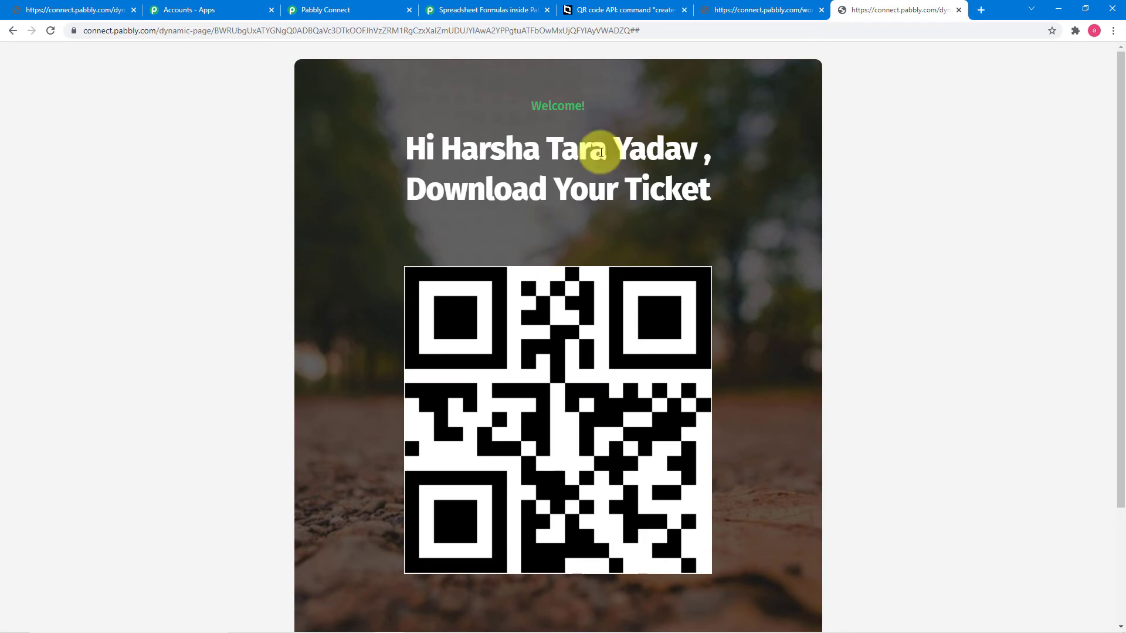
scroll(565, 217, "down", 2)
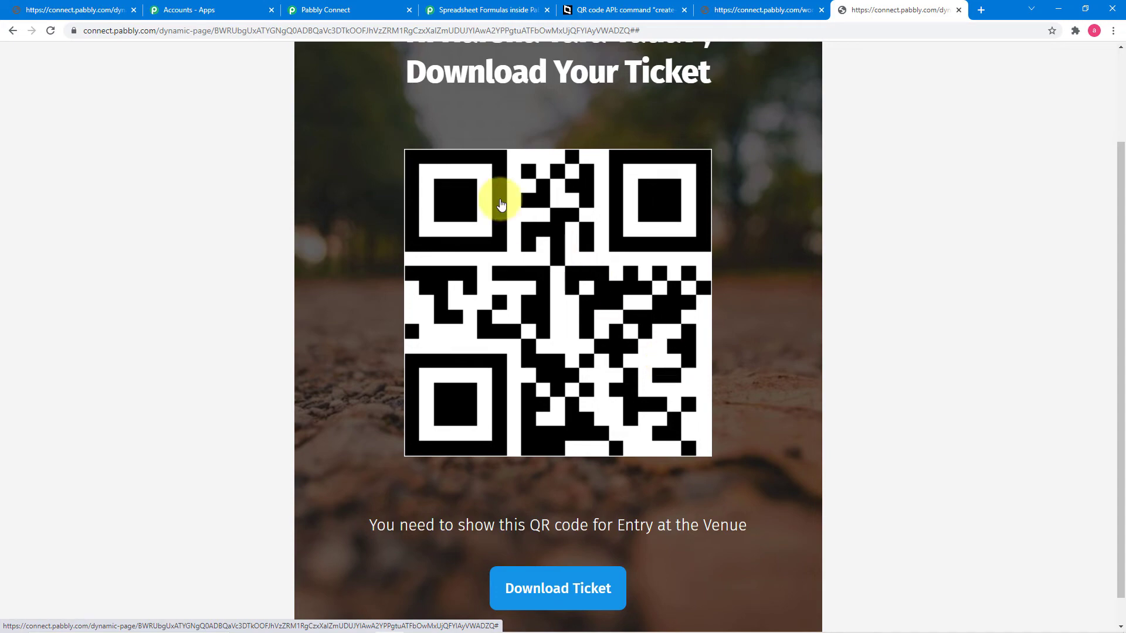
left_click(353, 11)
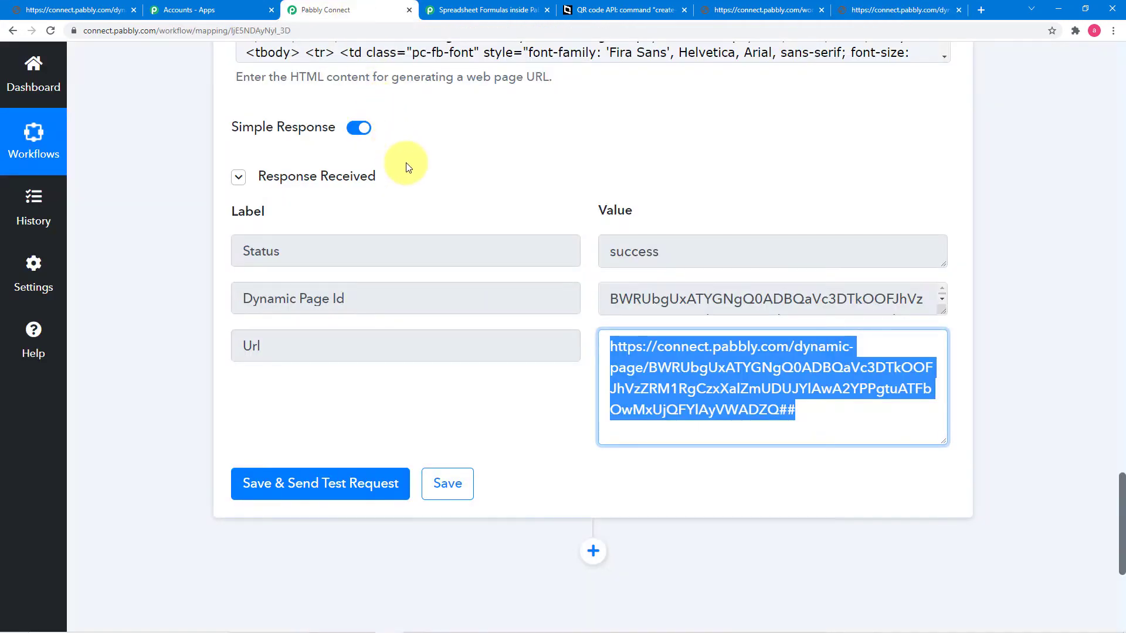
scroll(205, 136, "up", 5)
scroll(206, 136, "up", 15)
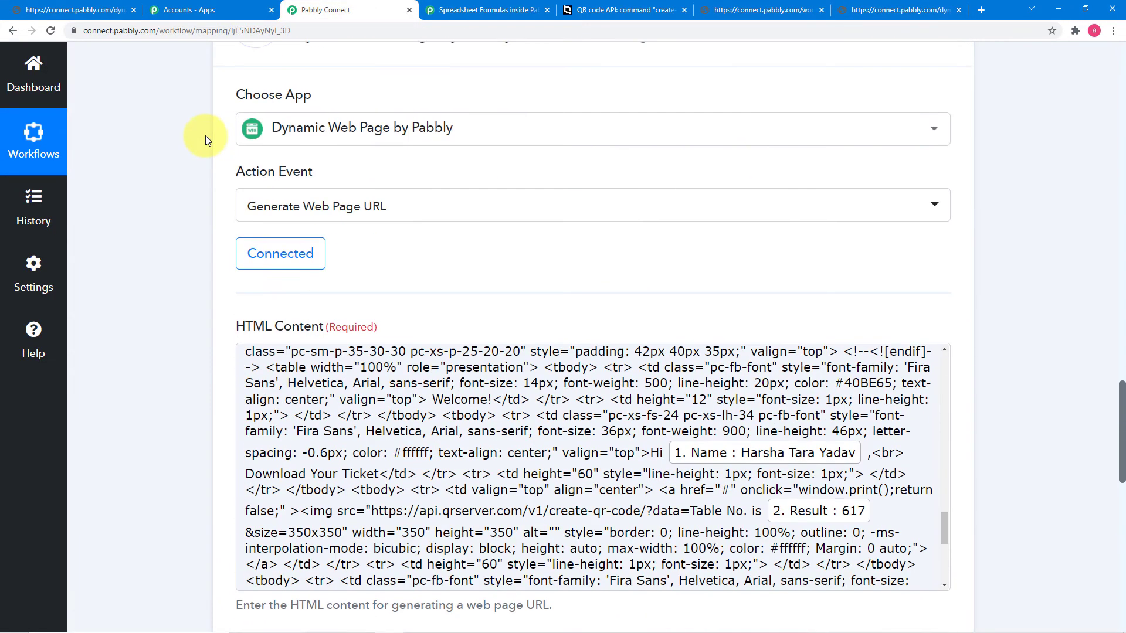
scroll(205, 136, "up", 7)
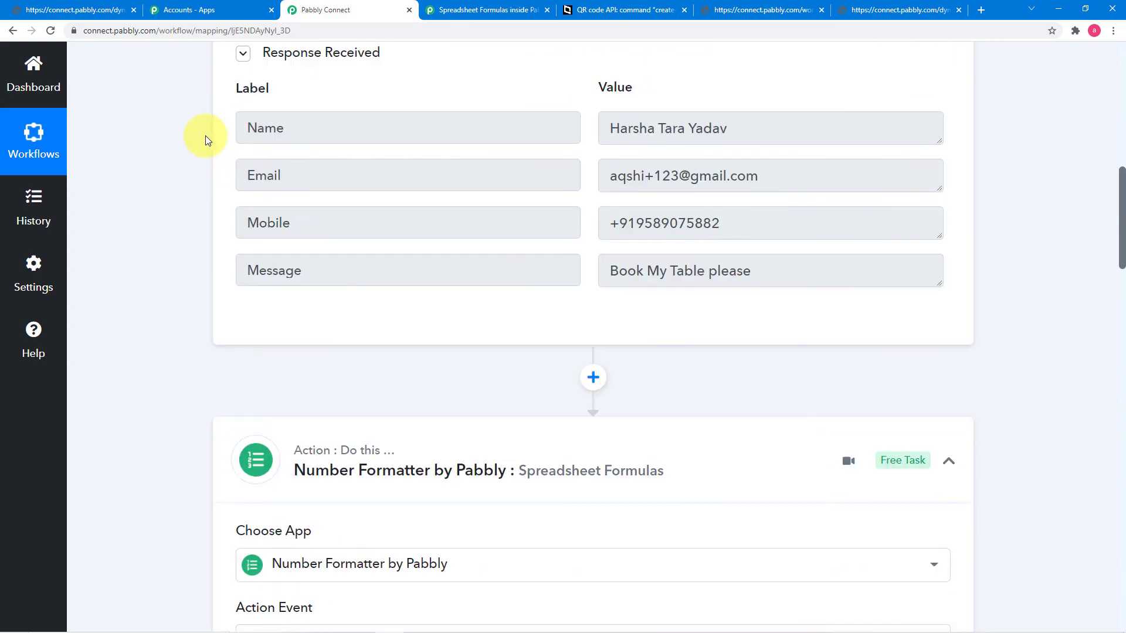
scroll(220, 254, "down", 8)
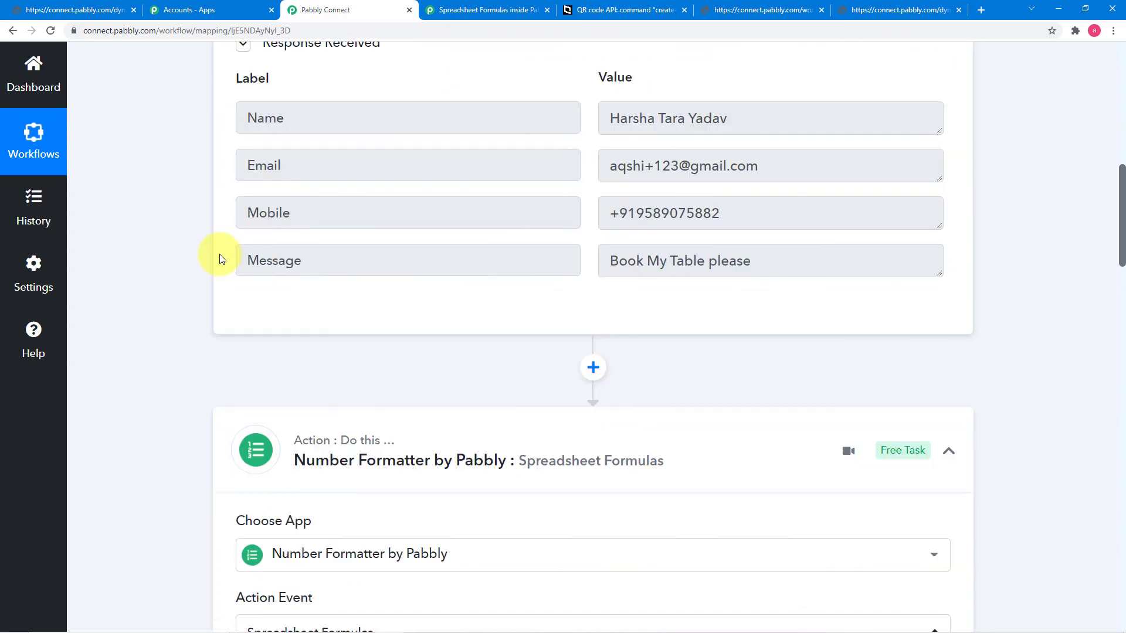
scroll(219, 254, "up", 8)
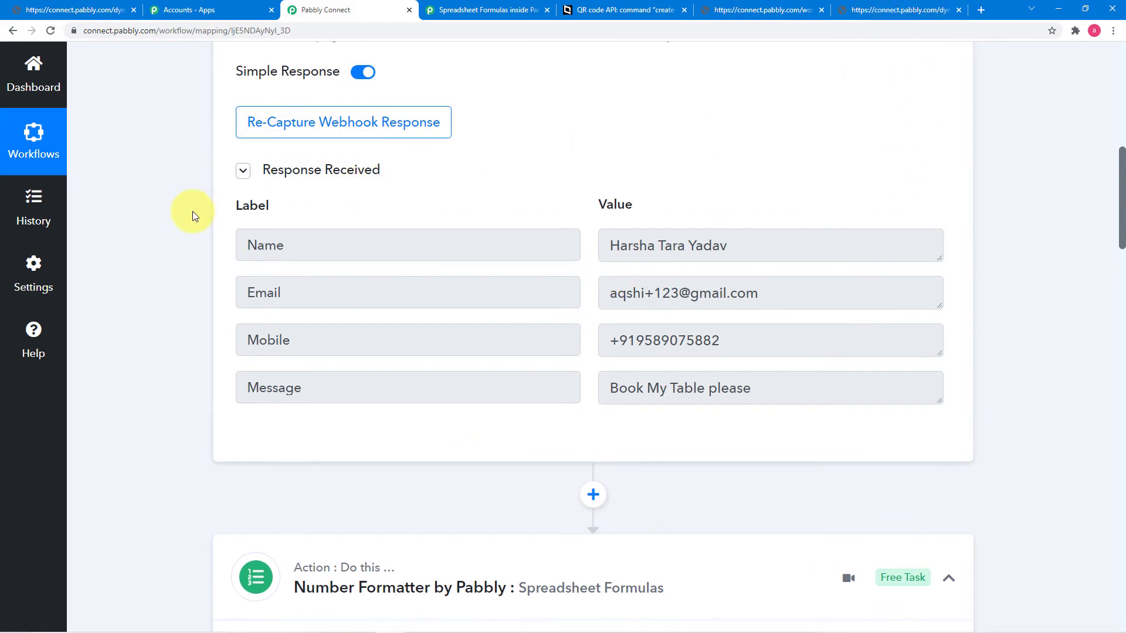
scroll(192, 211, "down", 4)
scroll(192, 211, "down", 20)
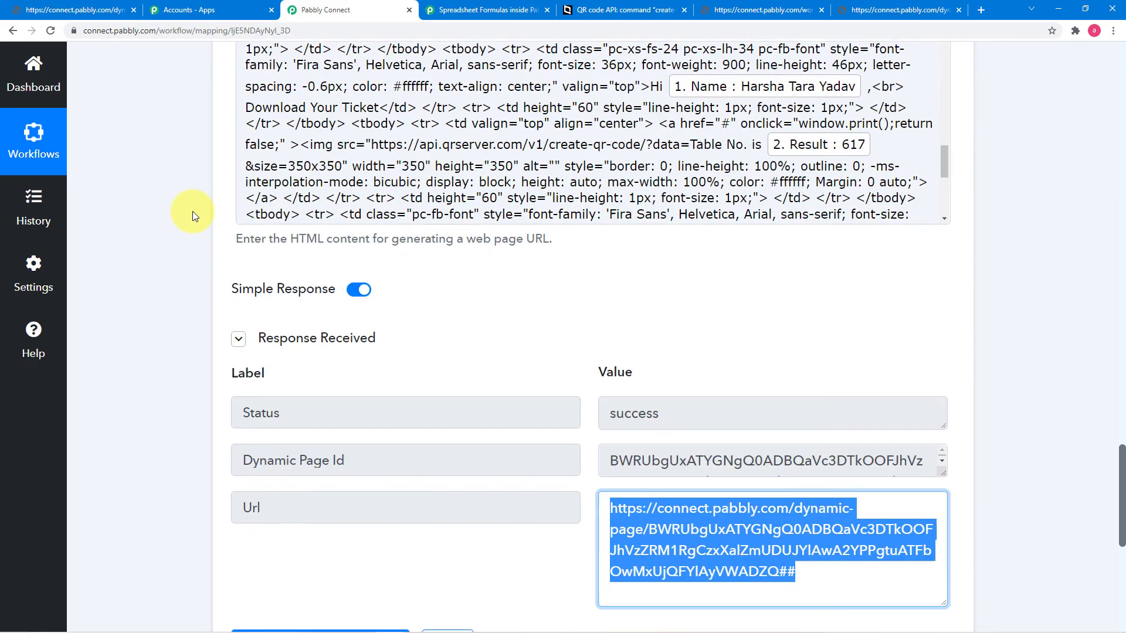
scroll(192, 211, "down", 7)
Step: Add a Data Forwarder by Pabbly step after the web page step, with the Redirect To event, and connect it
left_click(594, 260)
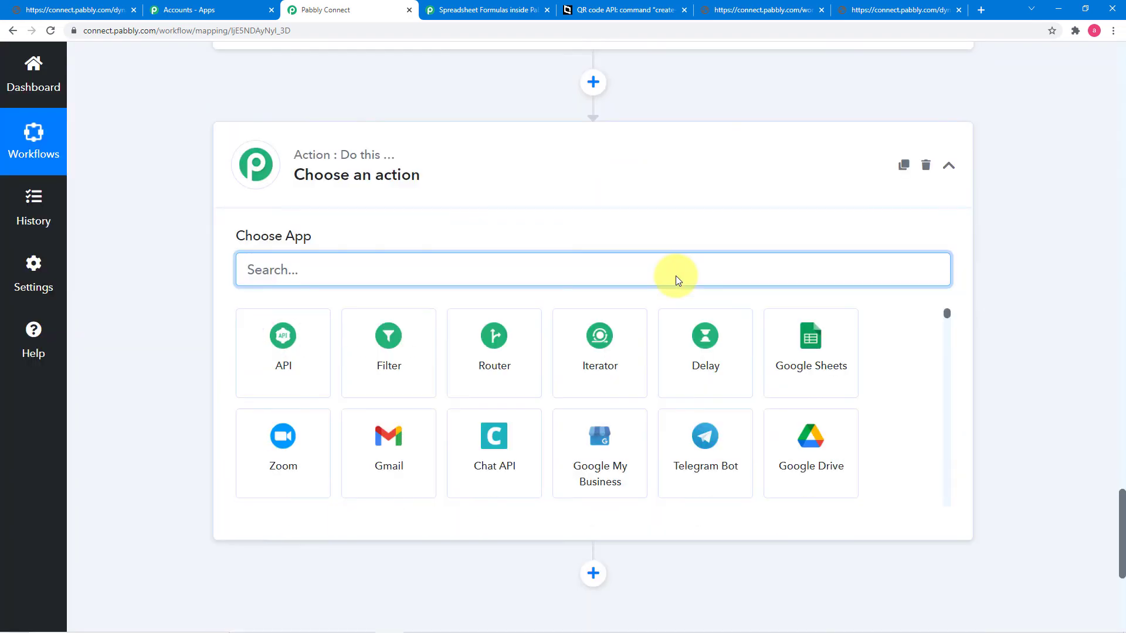
type("data")
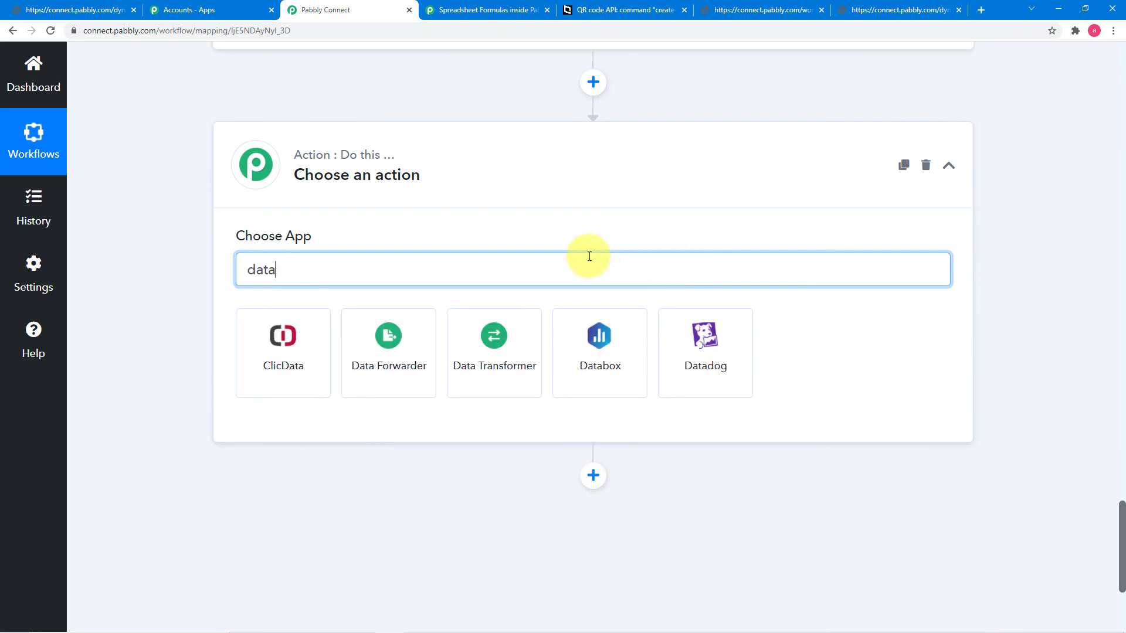
left_click(385, 355)
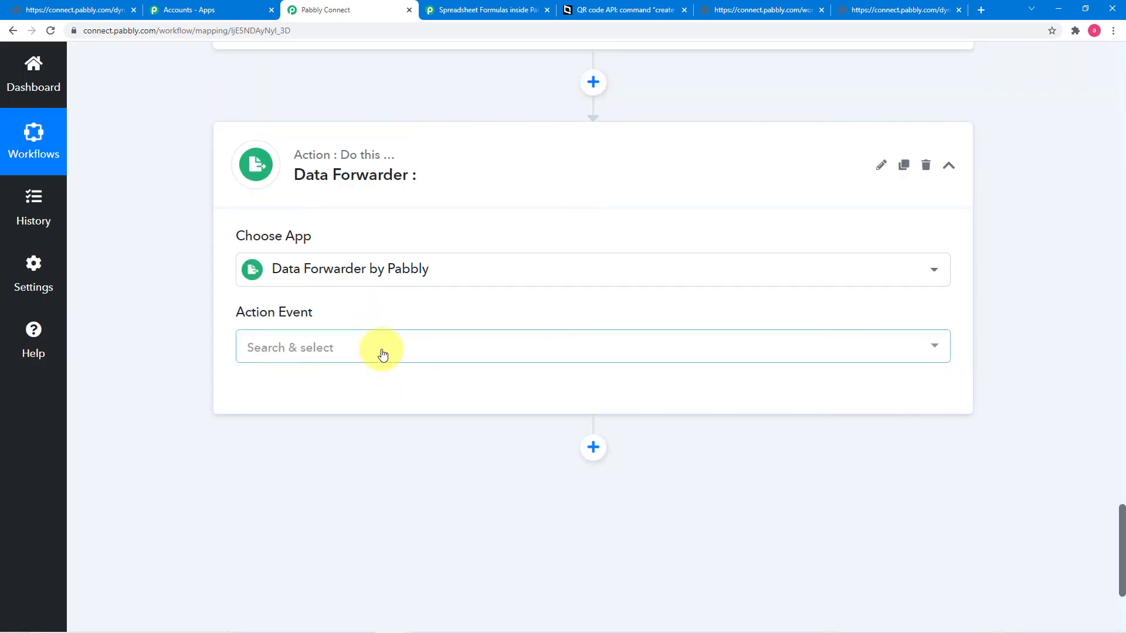
left_click(383, 352)
scroll(296, 480, "down", 2)
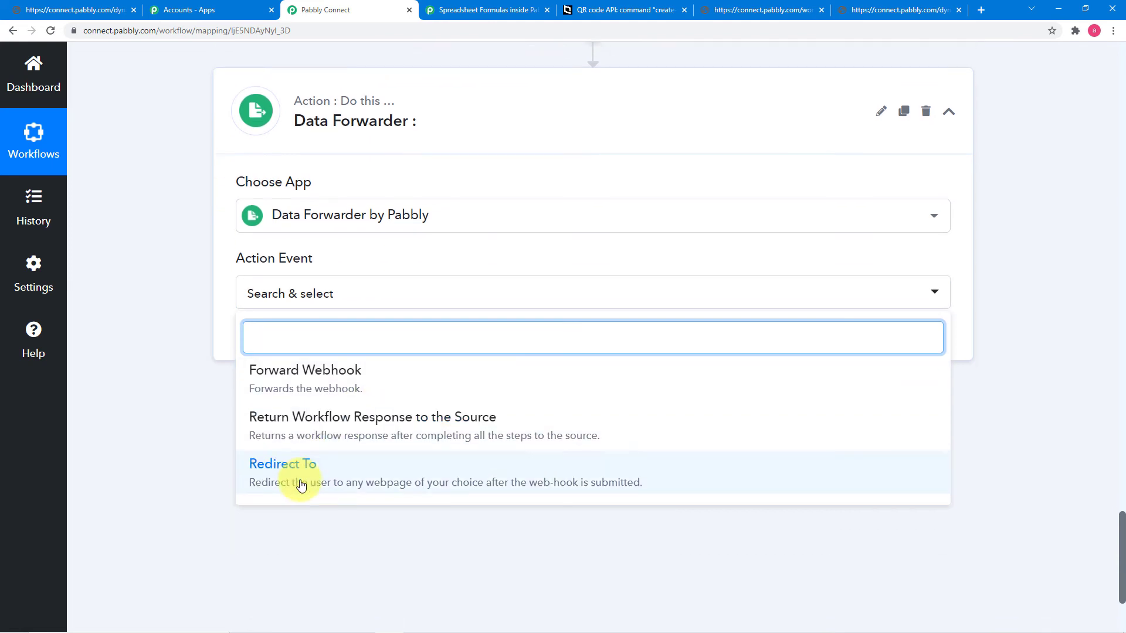
left_click(278, 416)
left_click(274, 286)
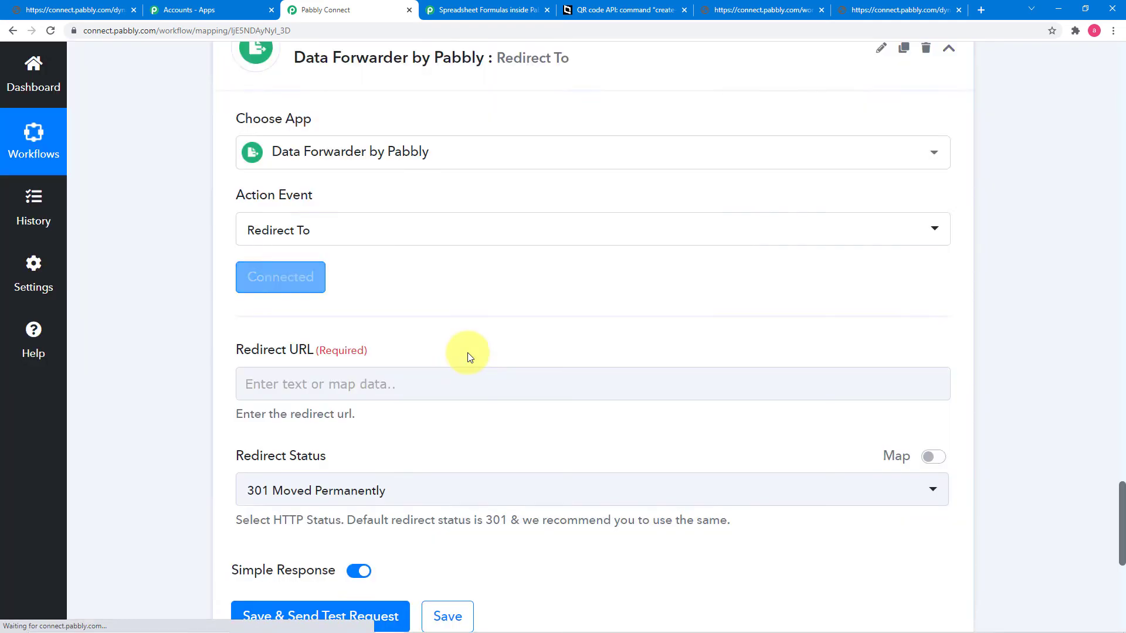
Step: Map the Dynamic Web Page step's generated Url into the Redirect URL field
scroll(467, 355, "down", 2)
left_click(338, 267)
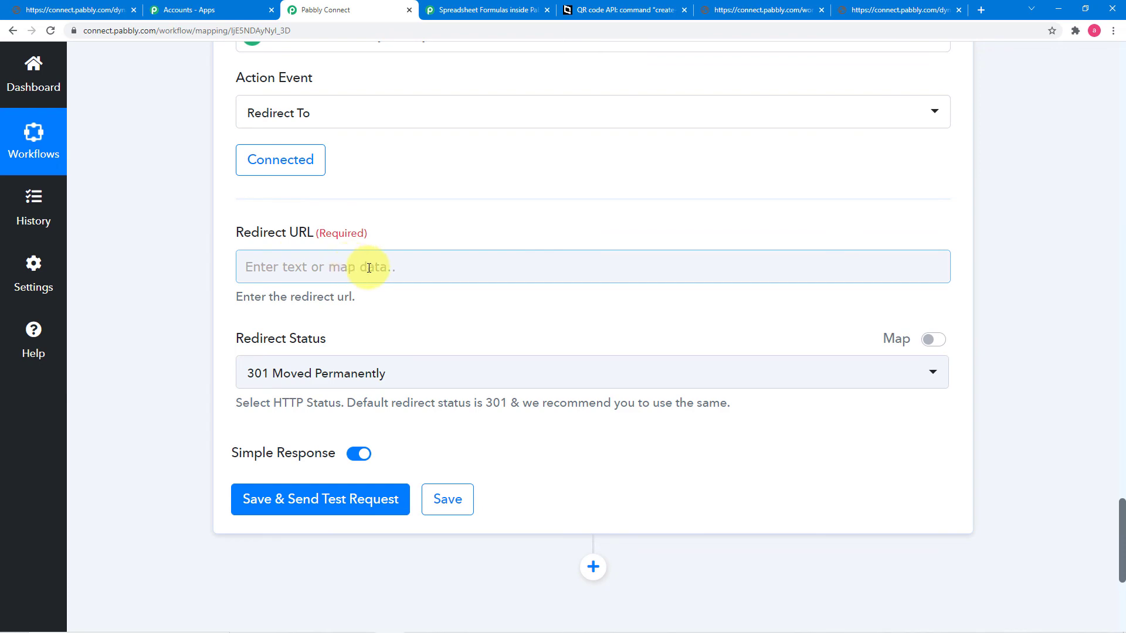
scroll(385, 288, "up", 8)
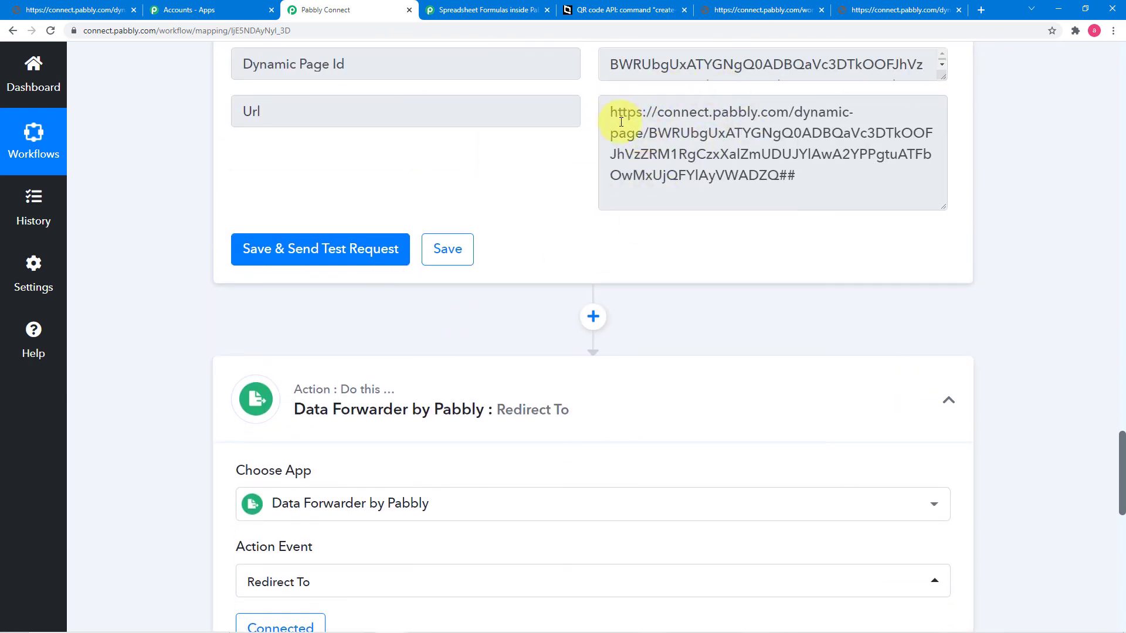
scroll(522, 216, "down", 9)
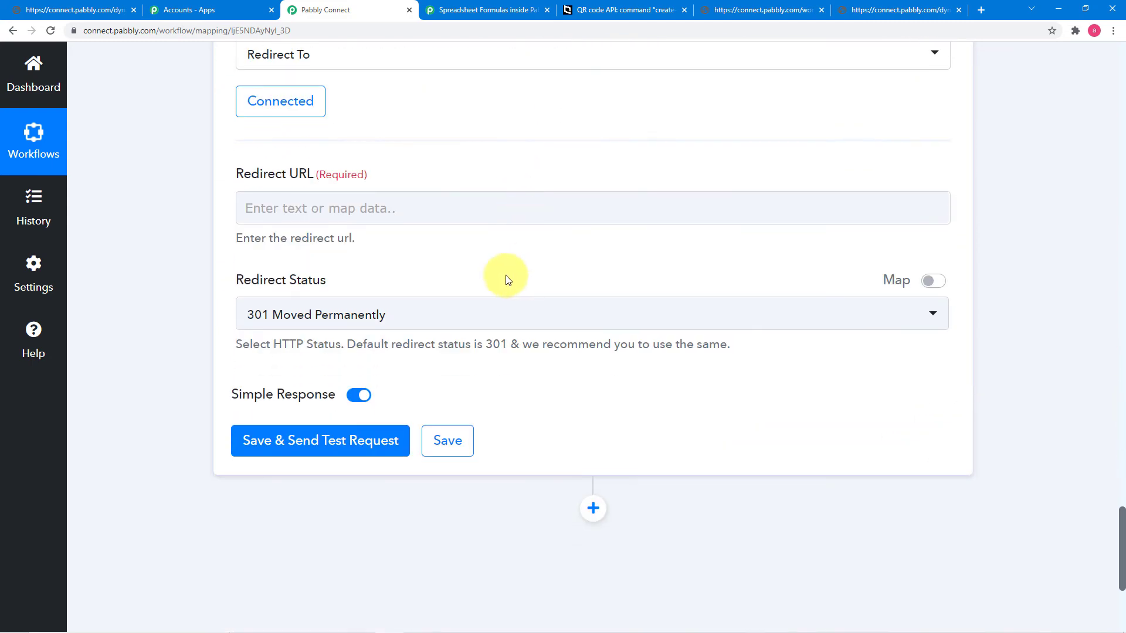
left_click(443, 202)
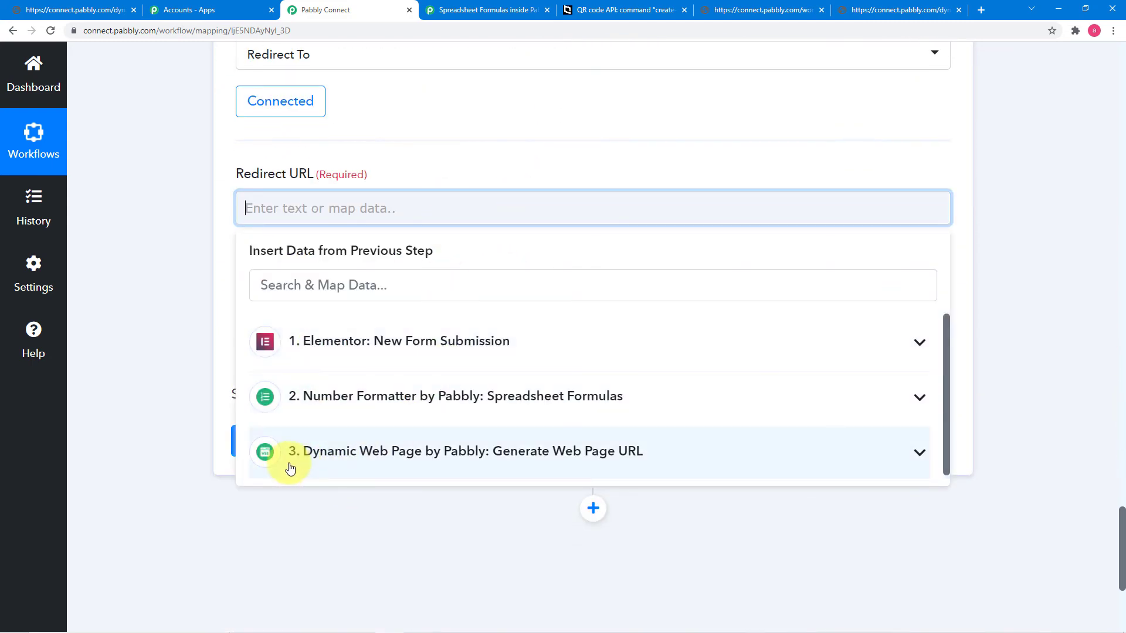
left_click(333, 457)
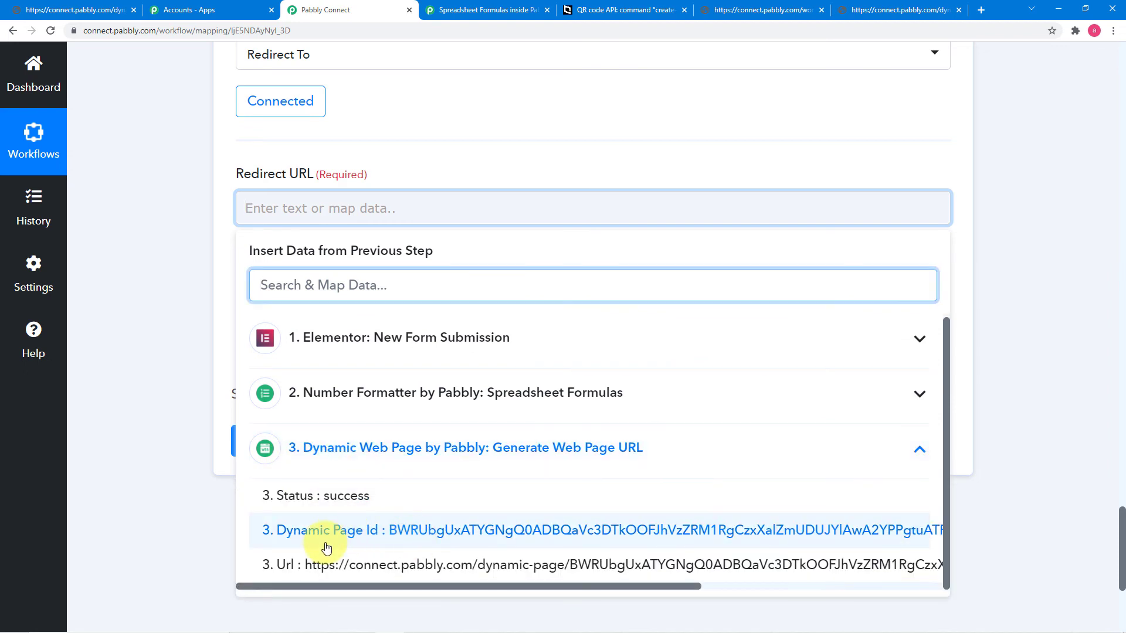
left_click(329, 566)
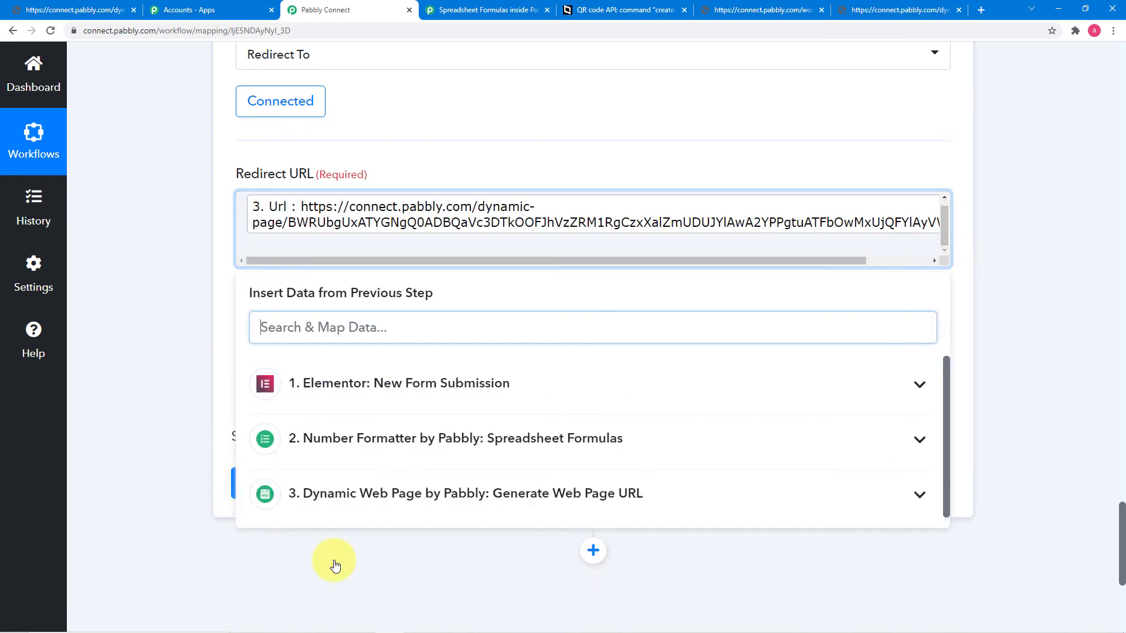
left_click(174, 365)
Step: Keep redirect status 301 Moved Permanently and send a test request, checking the returned Redirect Url
scroll(174, 364, "down", 2)
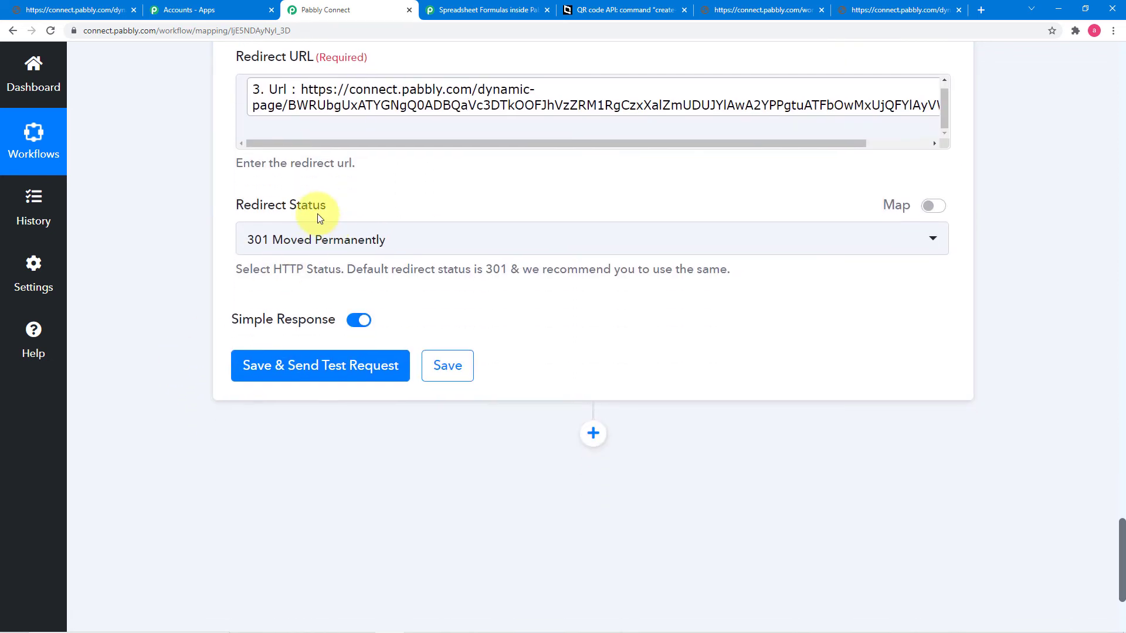
left_click(411, 247)
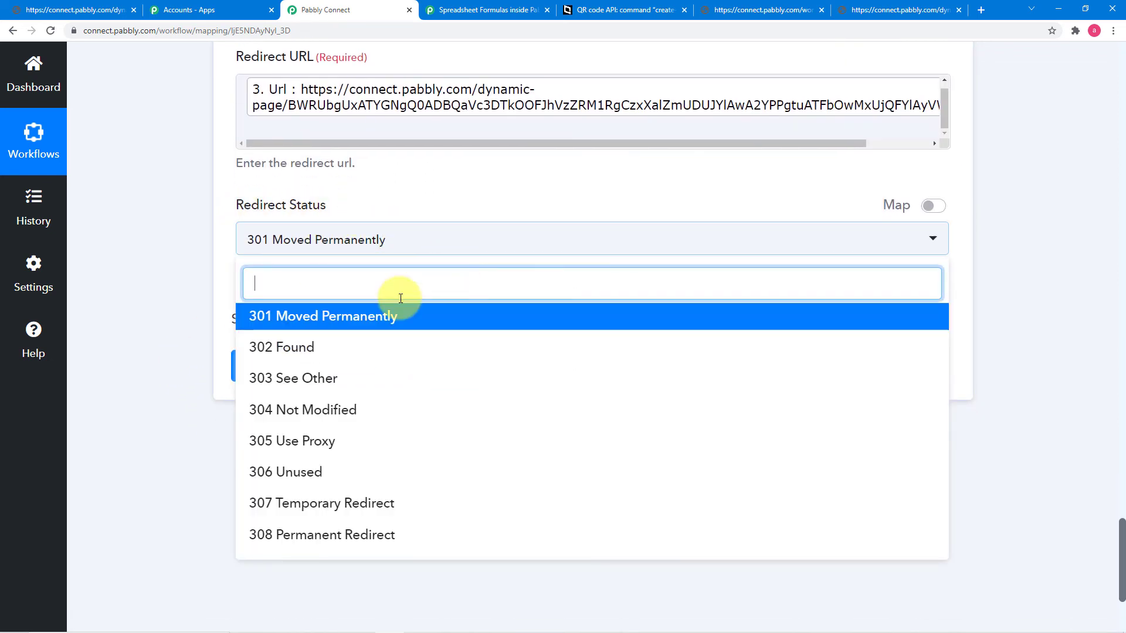
left_click(366, 320)
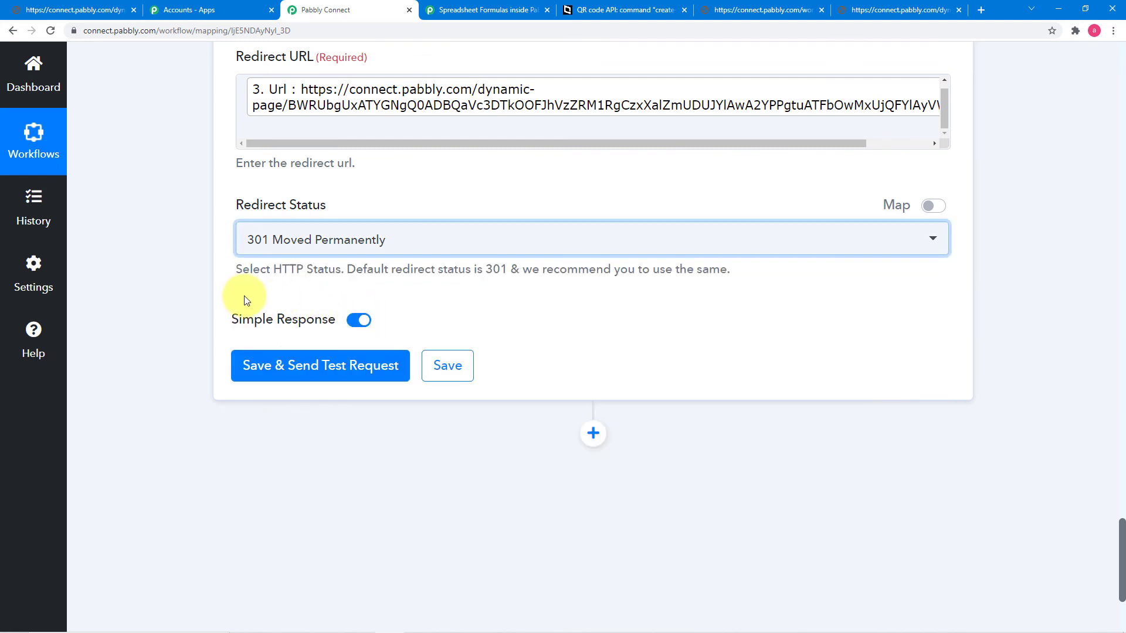
left_click(261, 376)
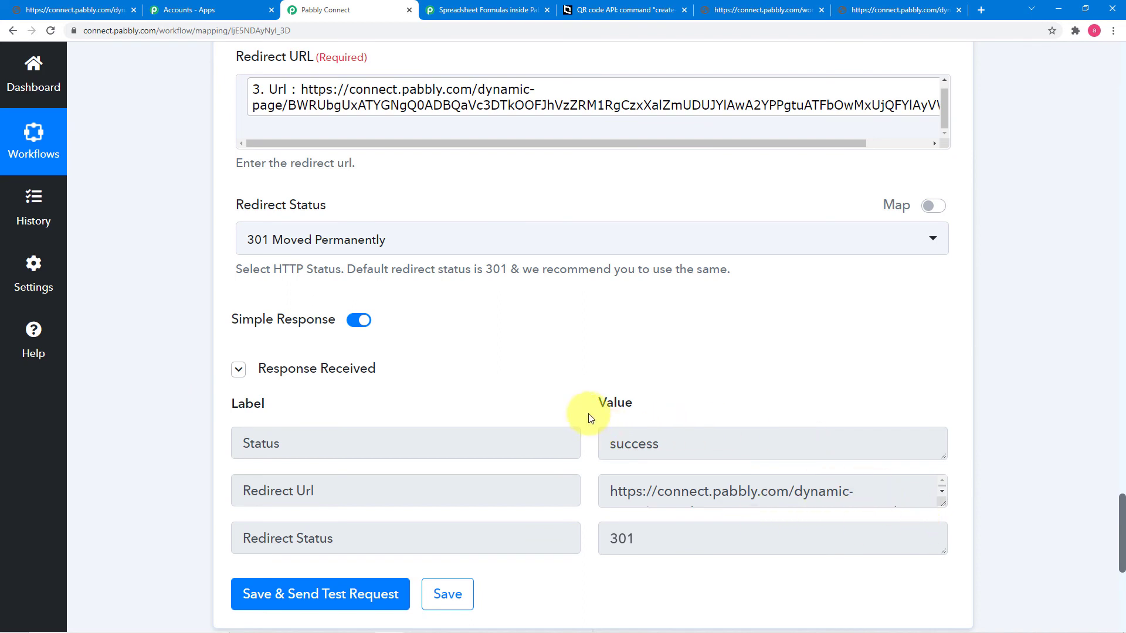
left_click_drag(943, 499, 952, 560)
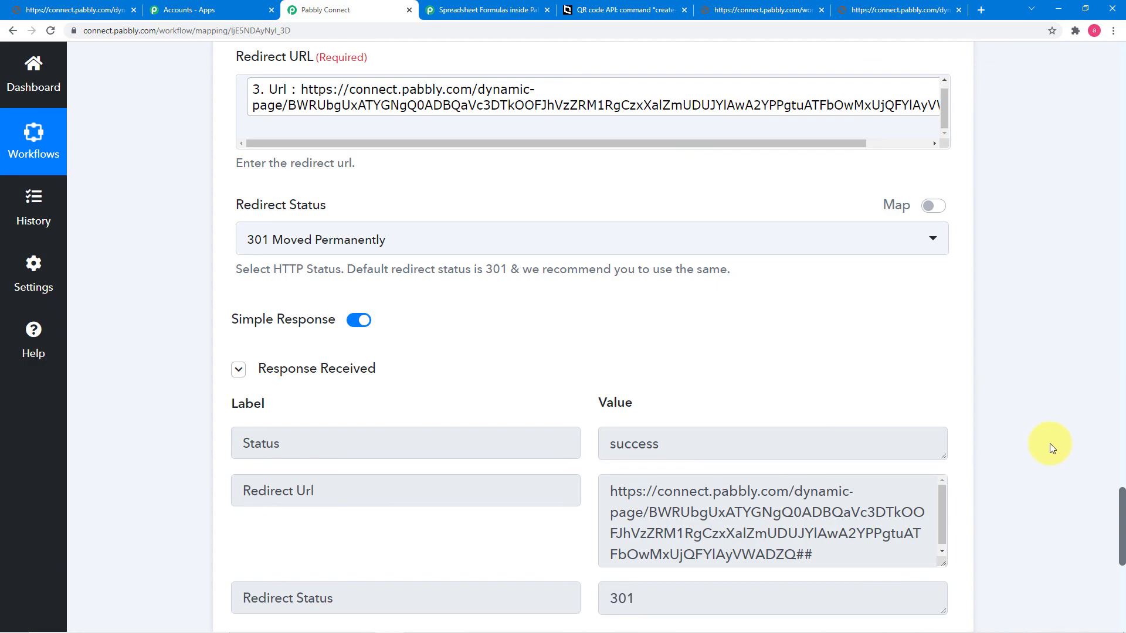
left_click_drag(1123, 522, 1120, 88)
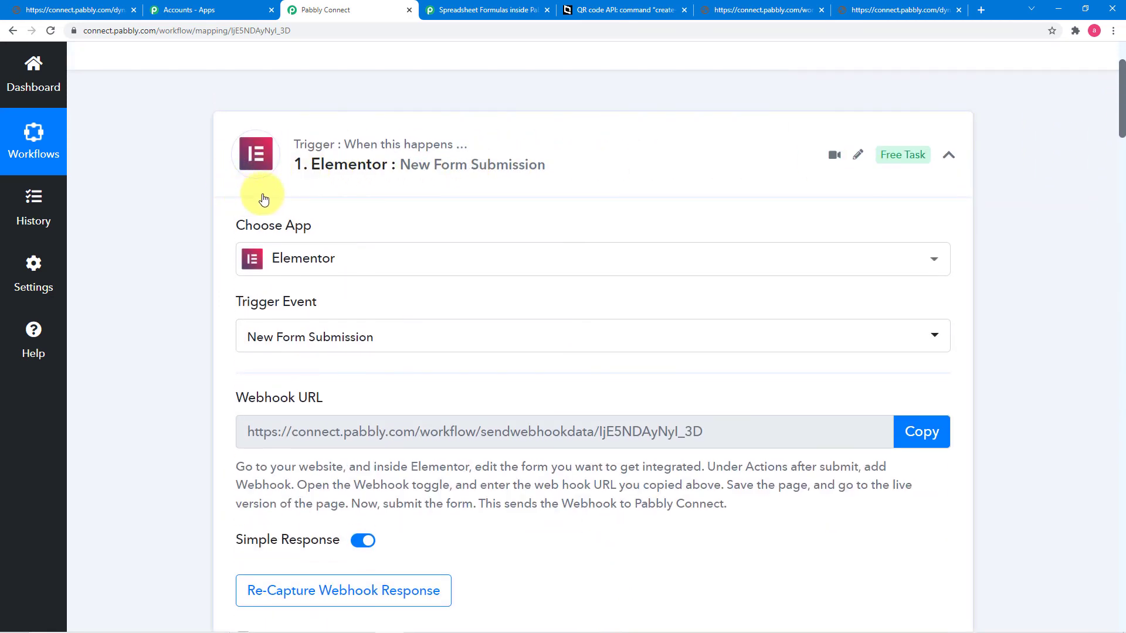
Step: Check the trigger, random number, ticket page and redirect step responses, then save the Data Forwarder step
scroll(311, 200, "down", 1)
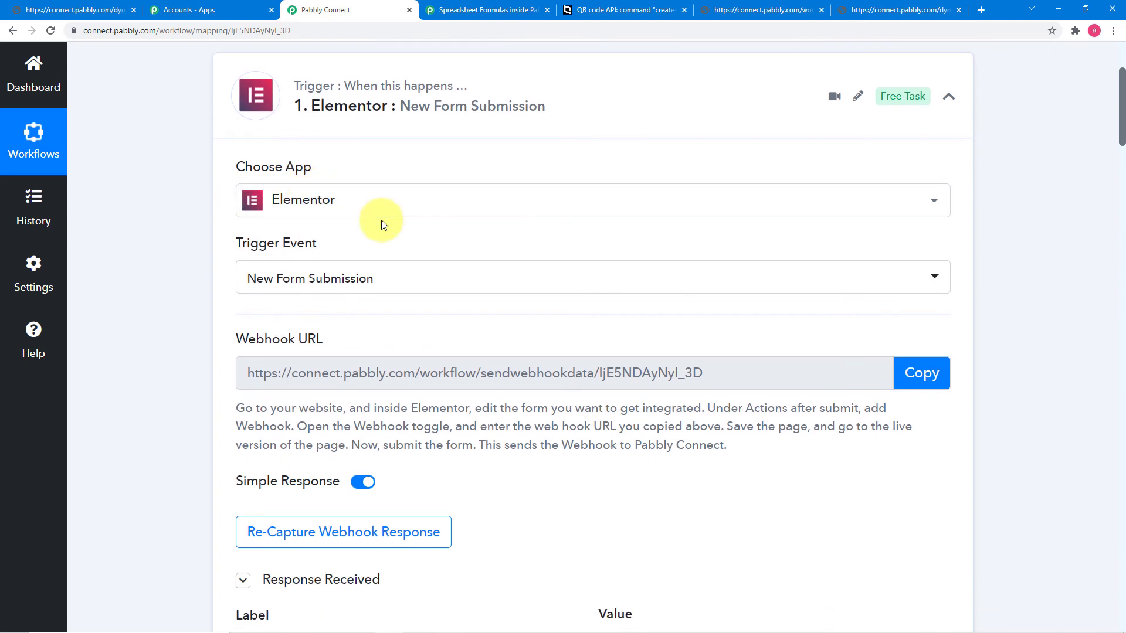
scroll(381, 220, "down", 3)
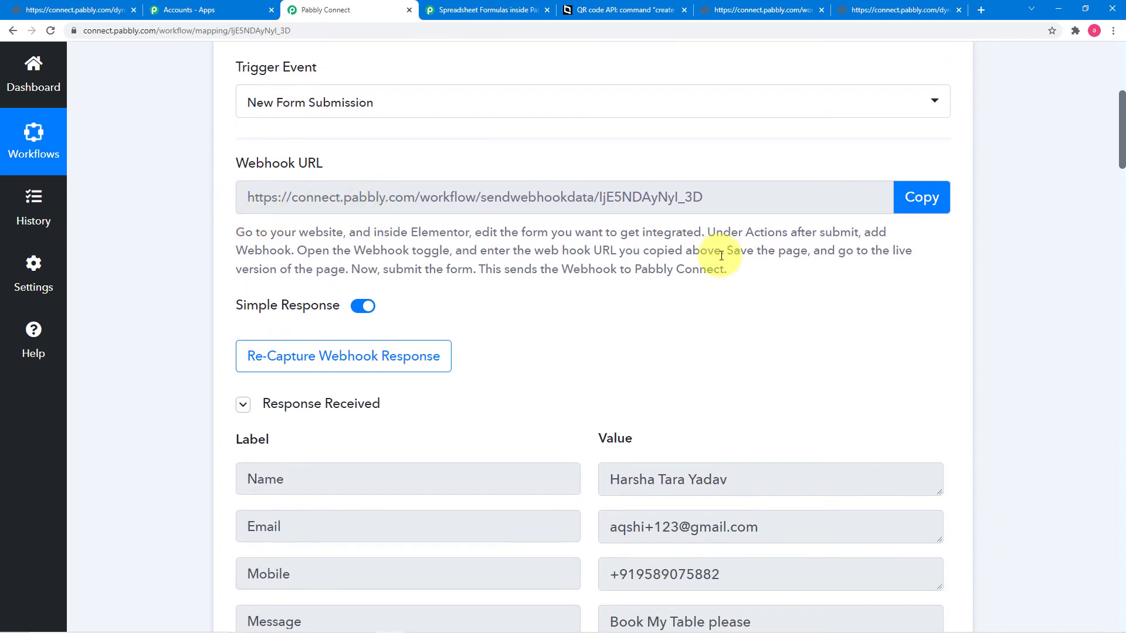
scroll(231, 253, "down", 2)
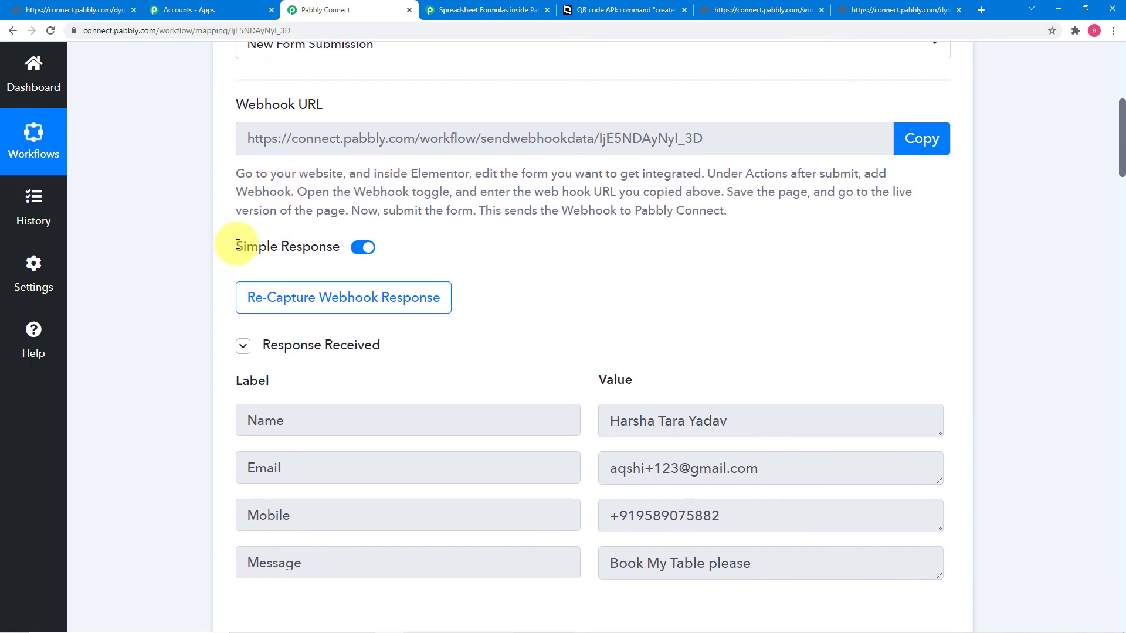
scroll(228, 249, "down", 1)
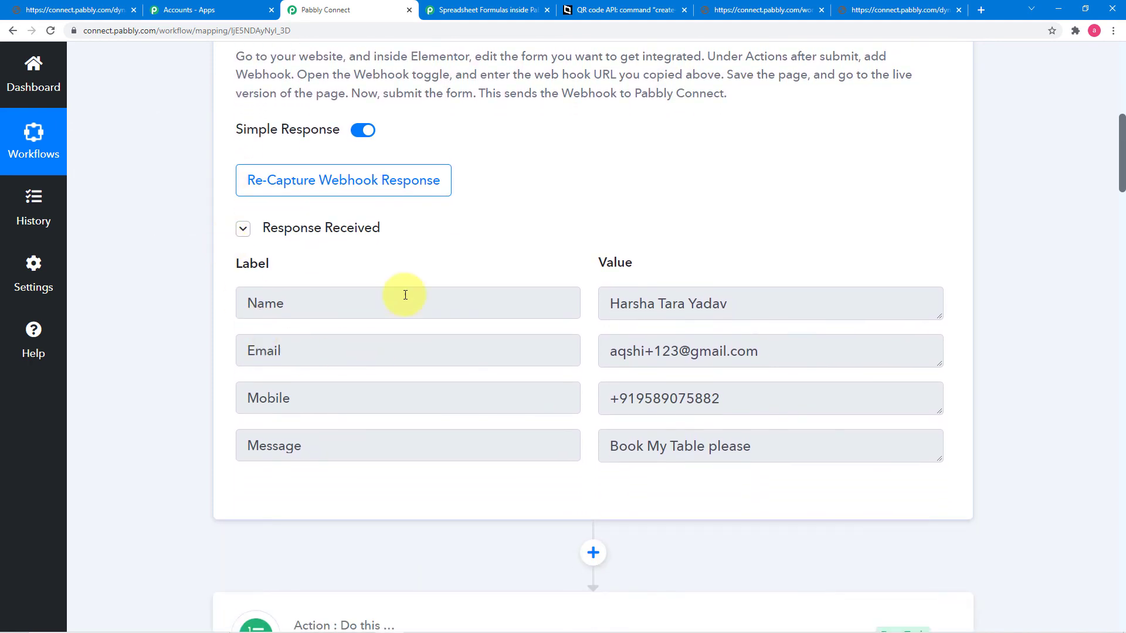
scroll(184, 355, "down", 7)
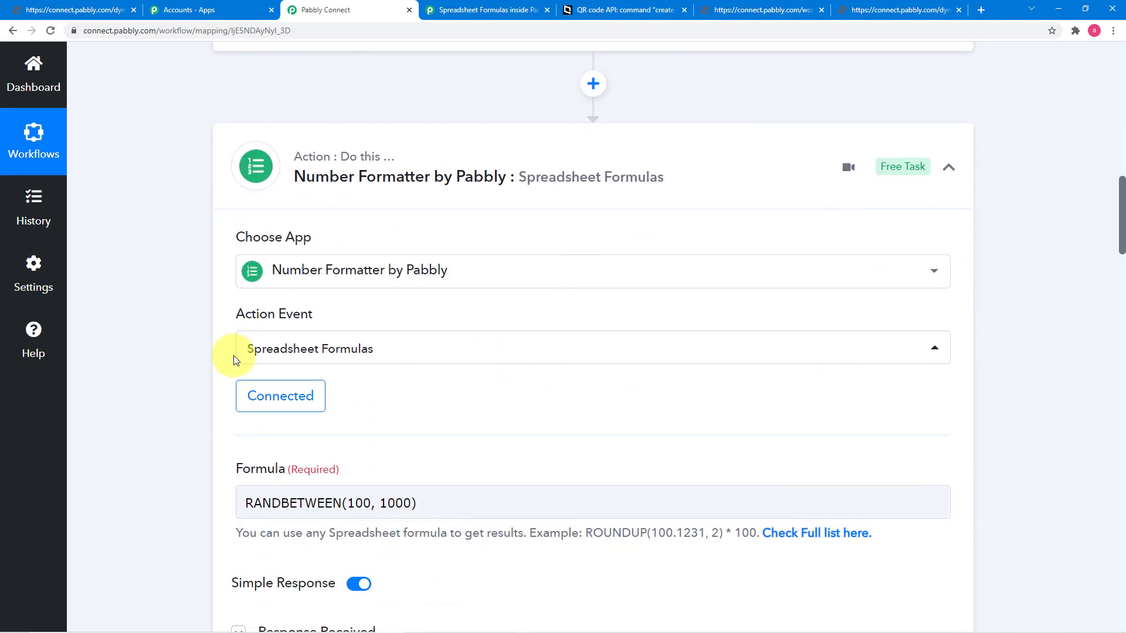
scroll(416, 364, "down", 2)
scroll(419, 366, "down", 1)
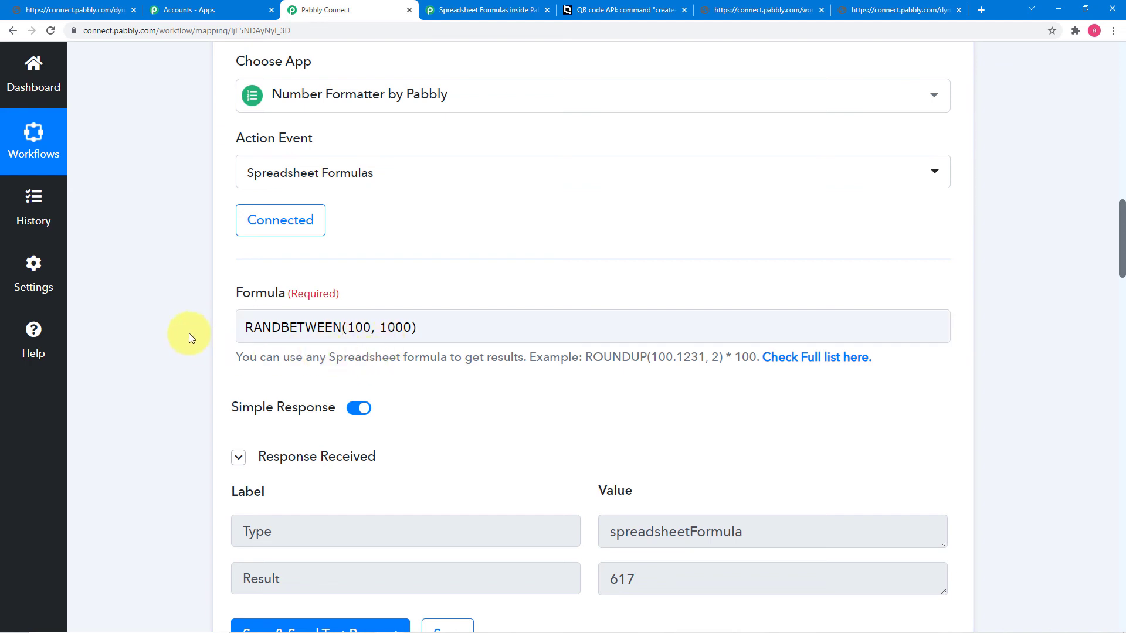
scroll(188, 333, "down", 2)
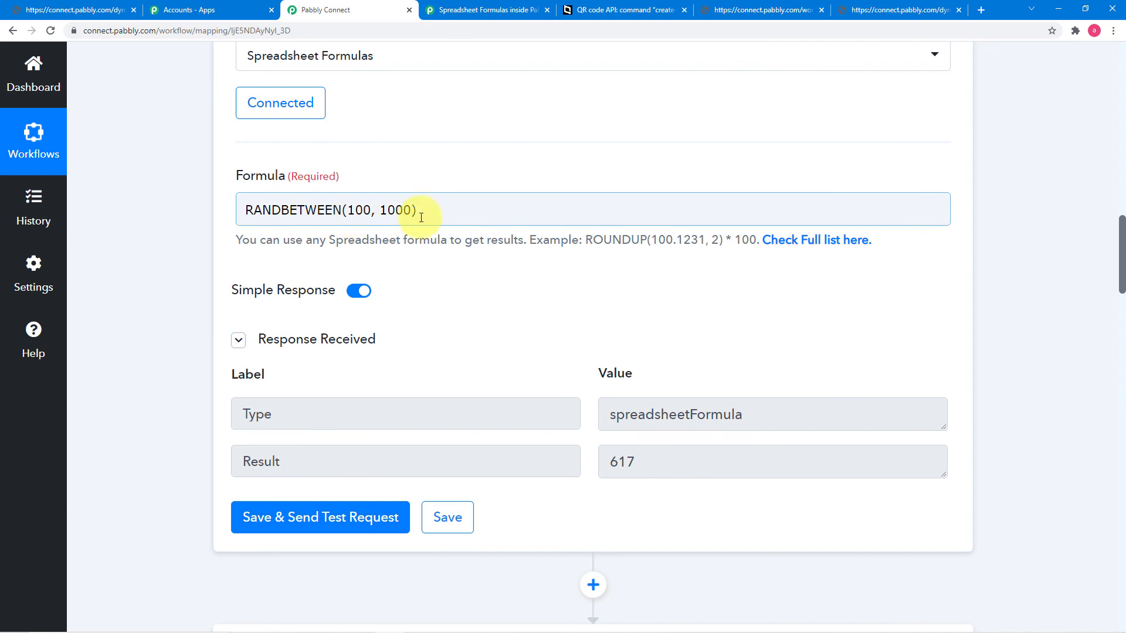
scroll(452, 270, "down", 1)
scroll(214, 259, "up", 2)
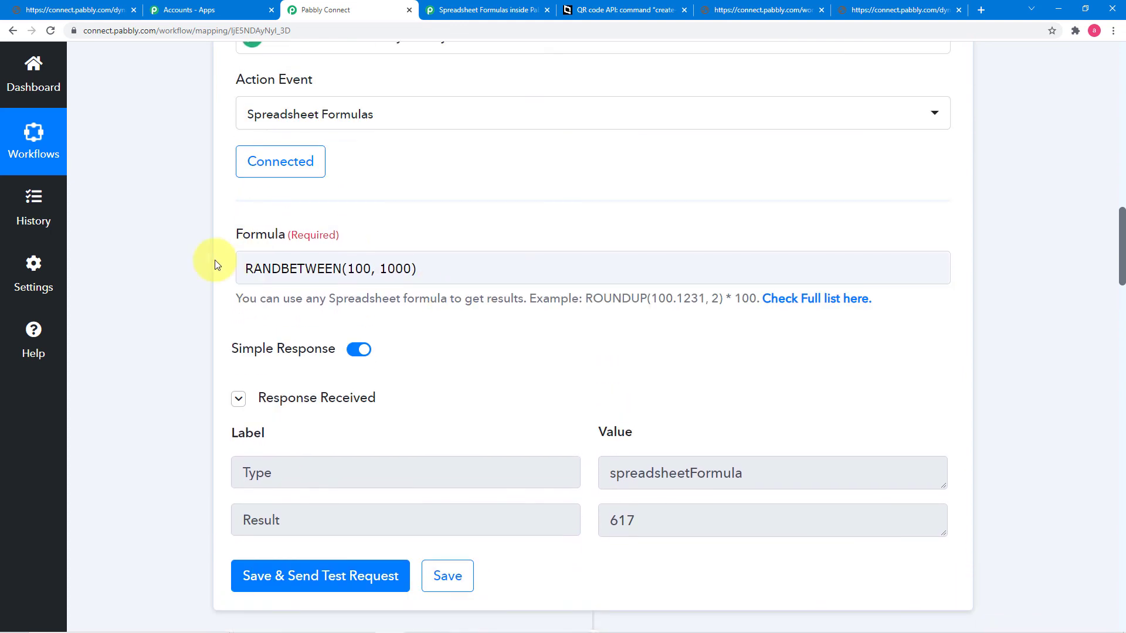
scroll(491, 295, "down", 2)
scroll(492, 295, "up", 2)
scroll(490, 293, "down", 2)
scroll(318, 222, "up", 3)
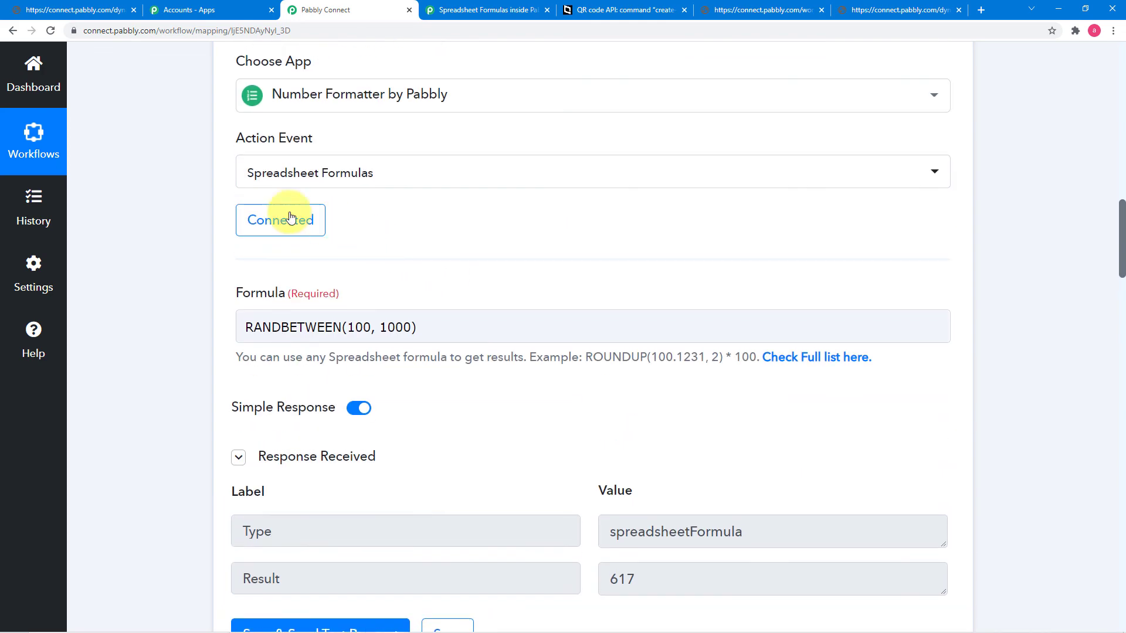
scroll(528, 254, "down", 8)
scroll(530, 255, "down", 3)
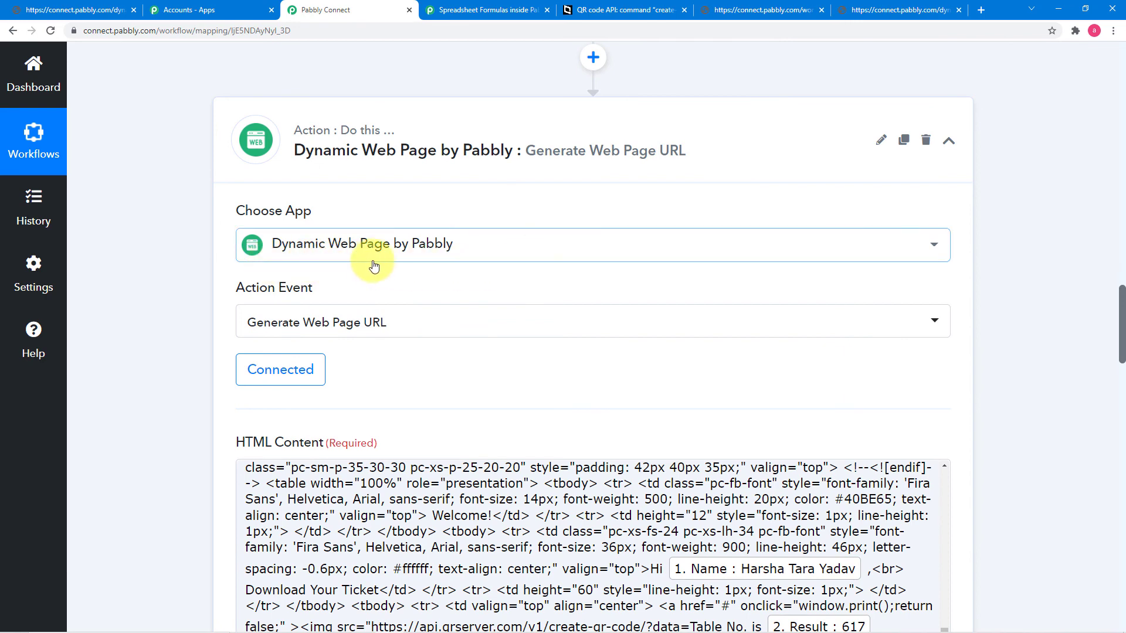
scroll(491, 265, "down", 2)
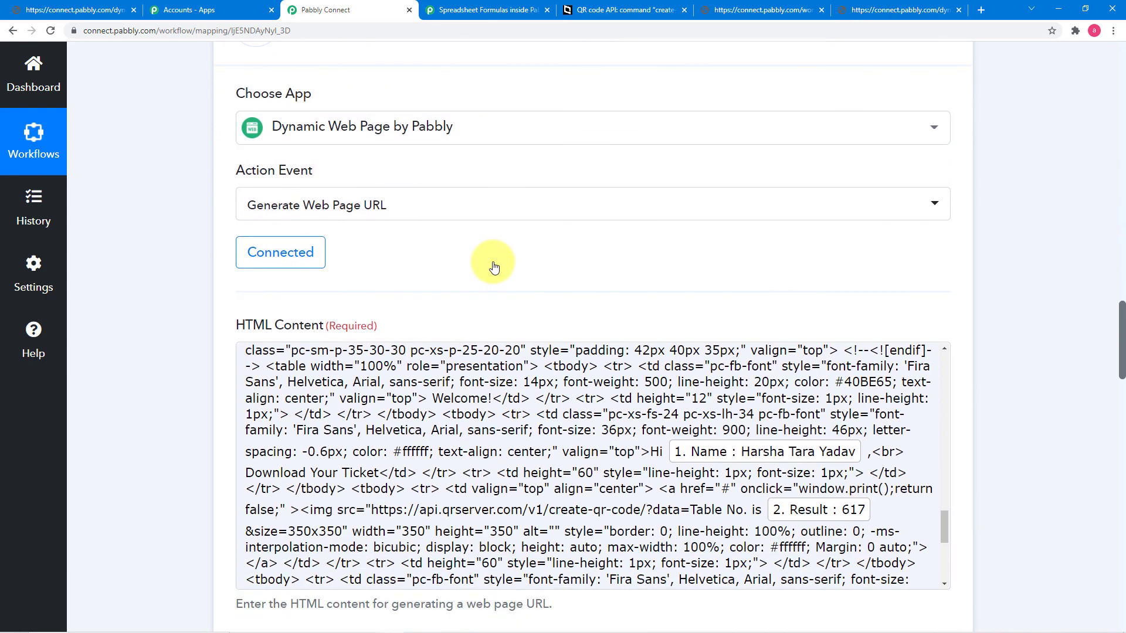
scroll(209, 244, "down", 2)
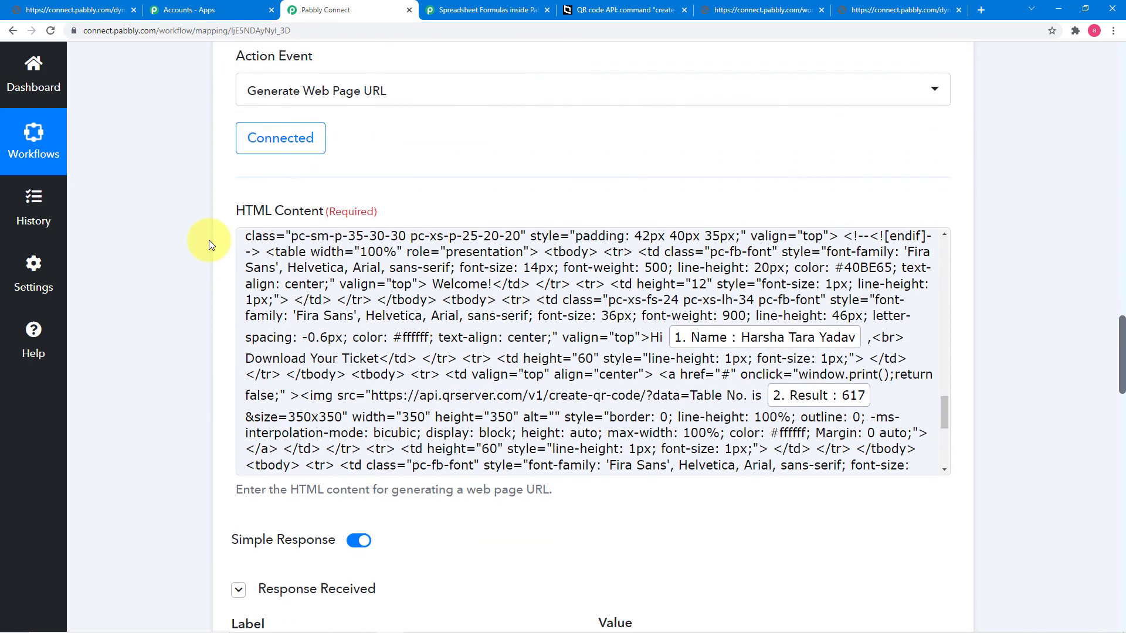
scroll(209, 240, "down", 2)
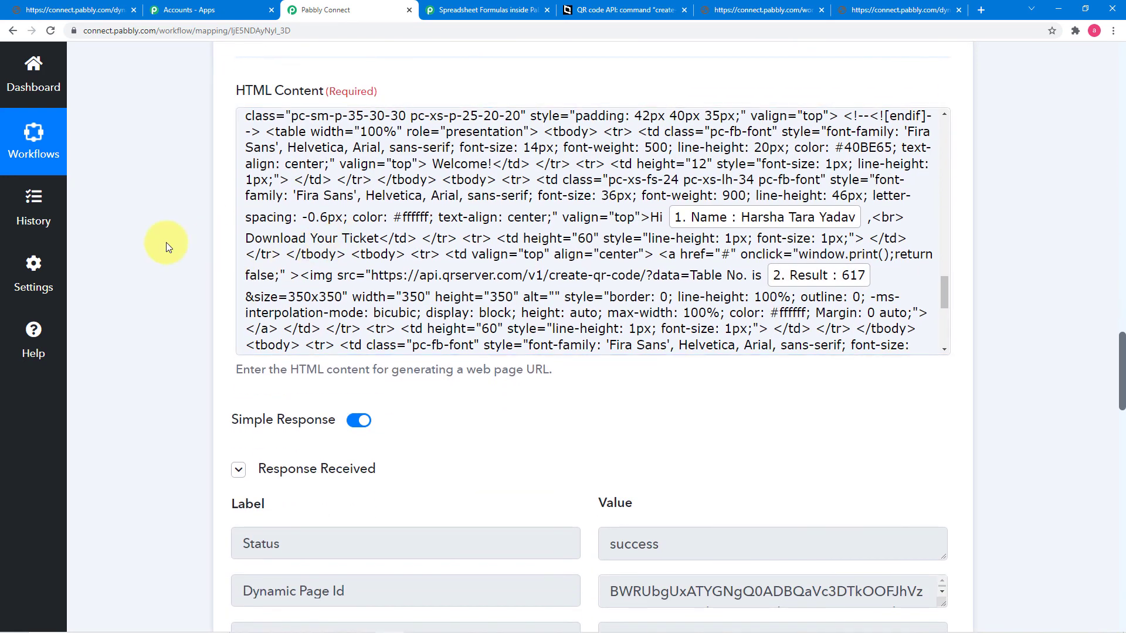
scroll(167, 242, "down", 3)
scroll(166, 242, "down", 4)
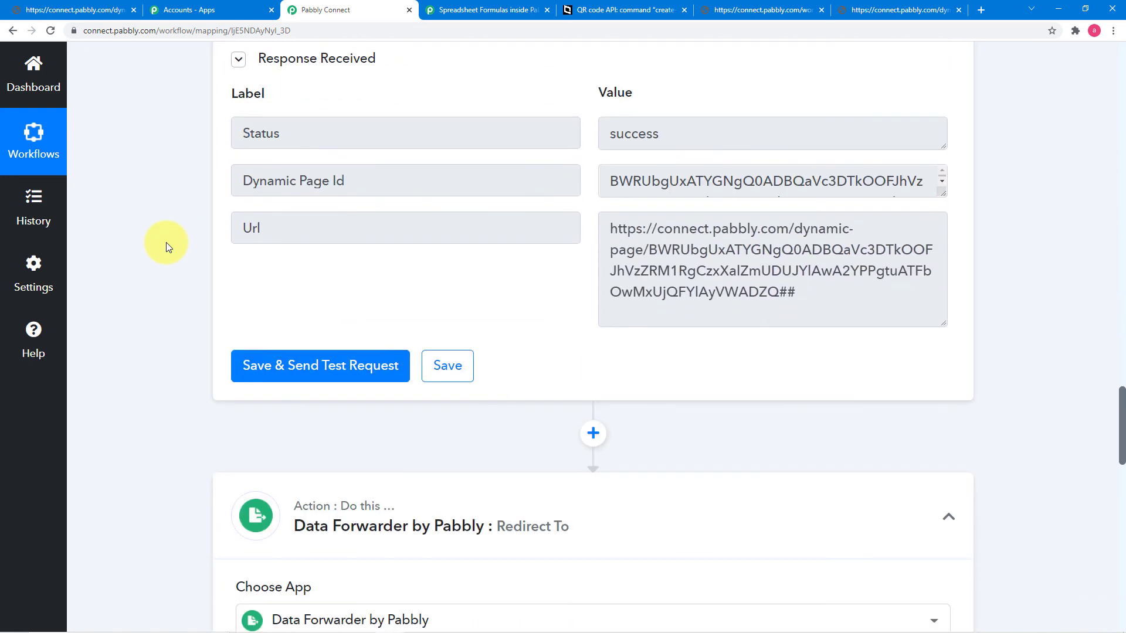
scroll(167, 241, "down", 5)
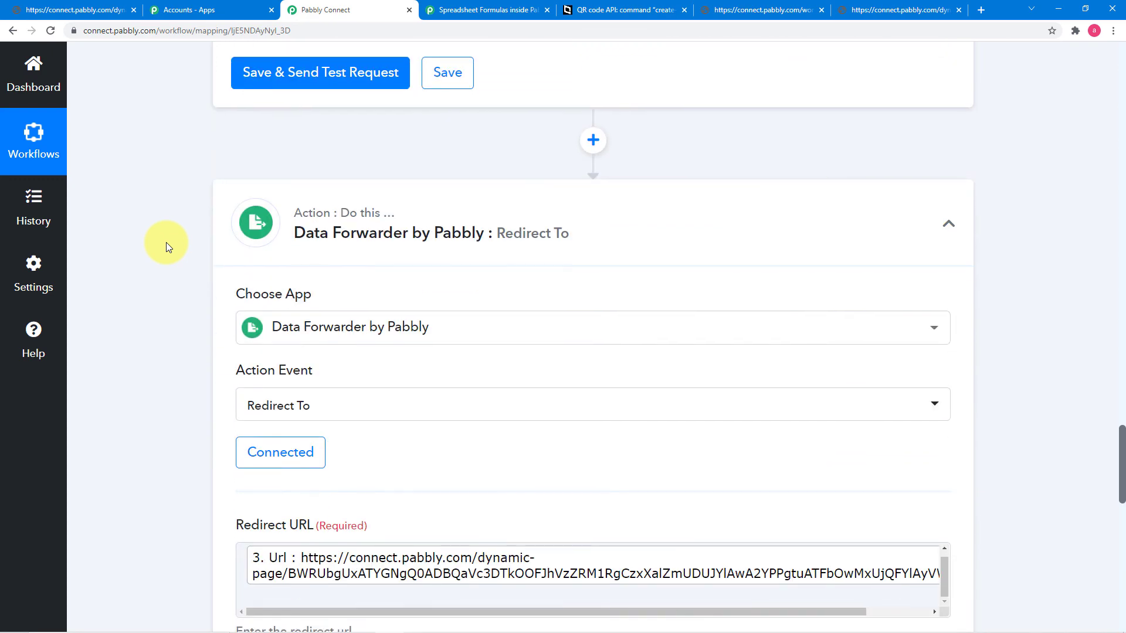
scroll(450, 221, "up", 2)
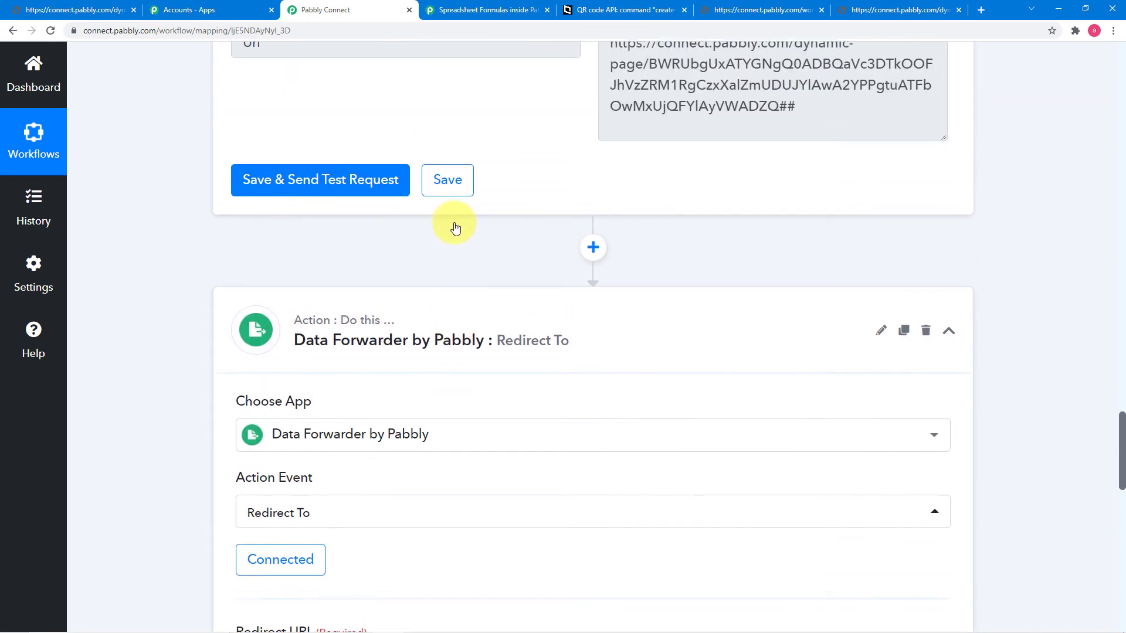
scroll(258, 266, "down", 3)
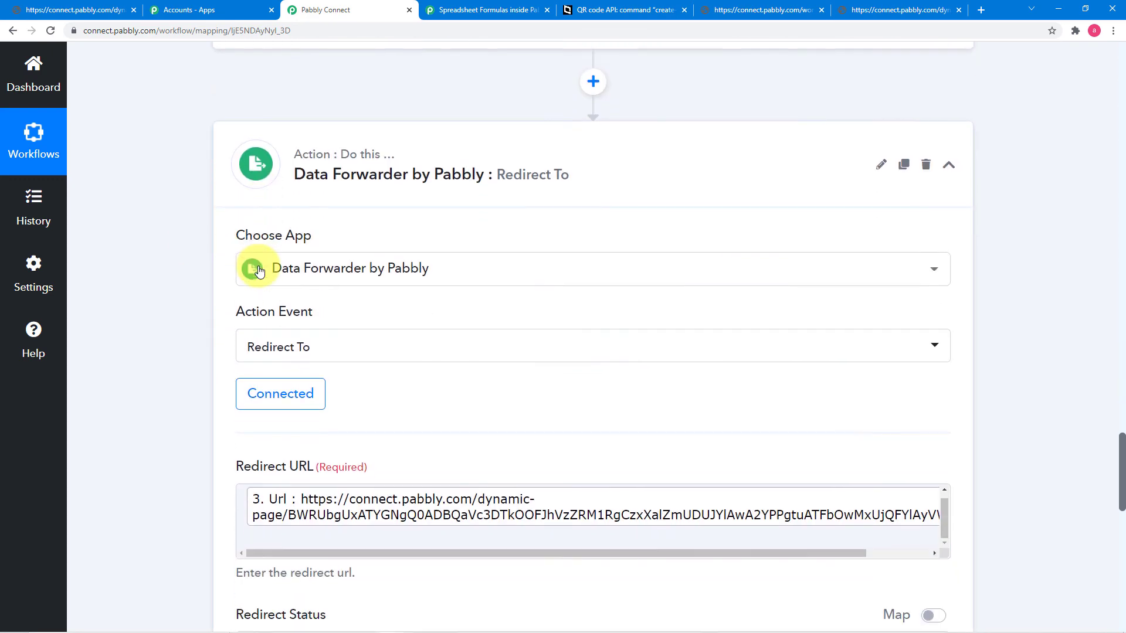
scroll(515, 223, "down", 4)
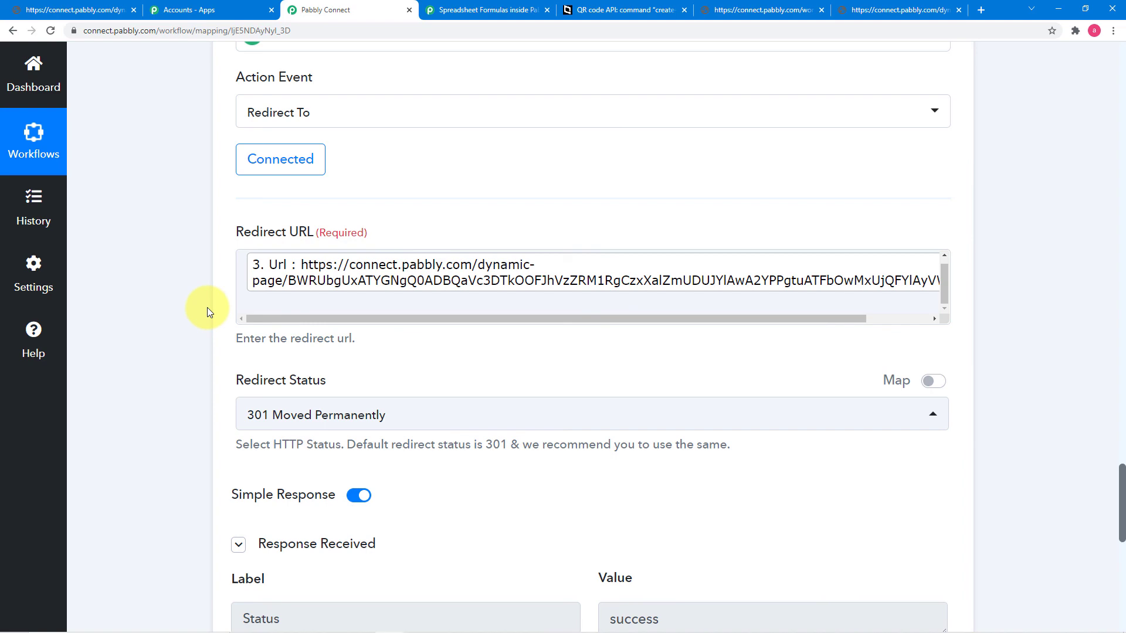
scroll(206, 311, "down", 6)
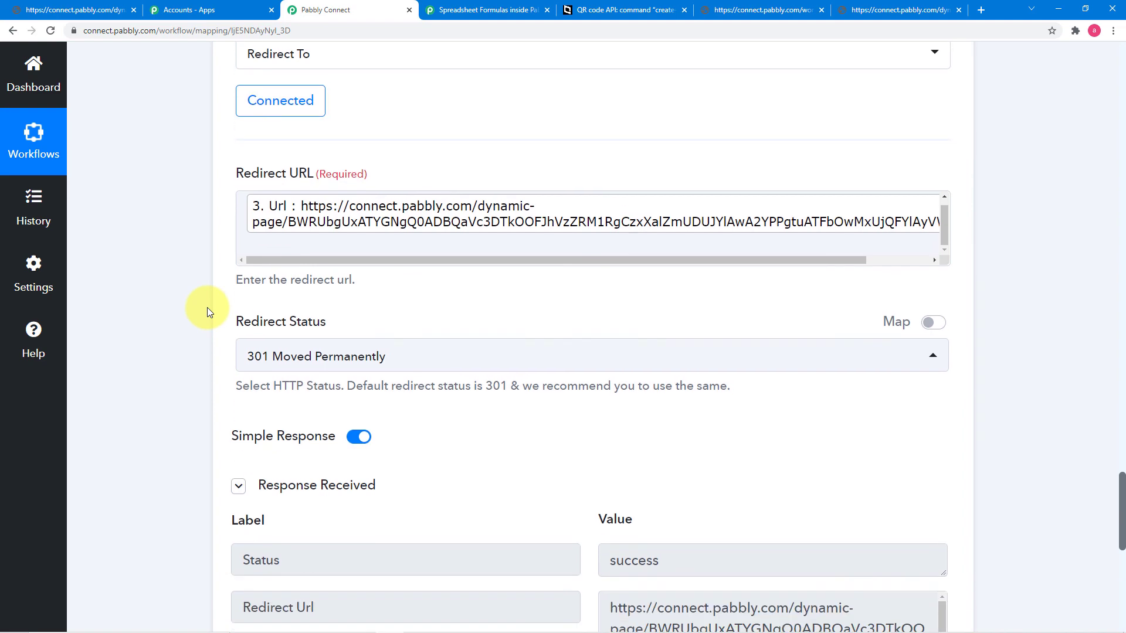
scroll(206, 311, "down", 1)
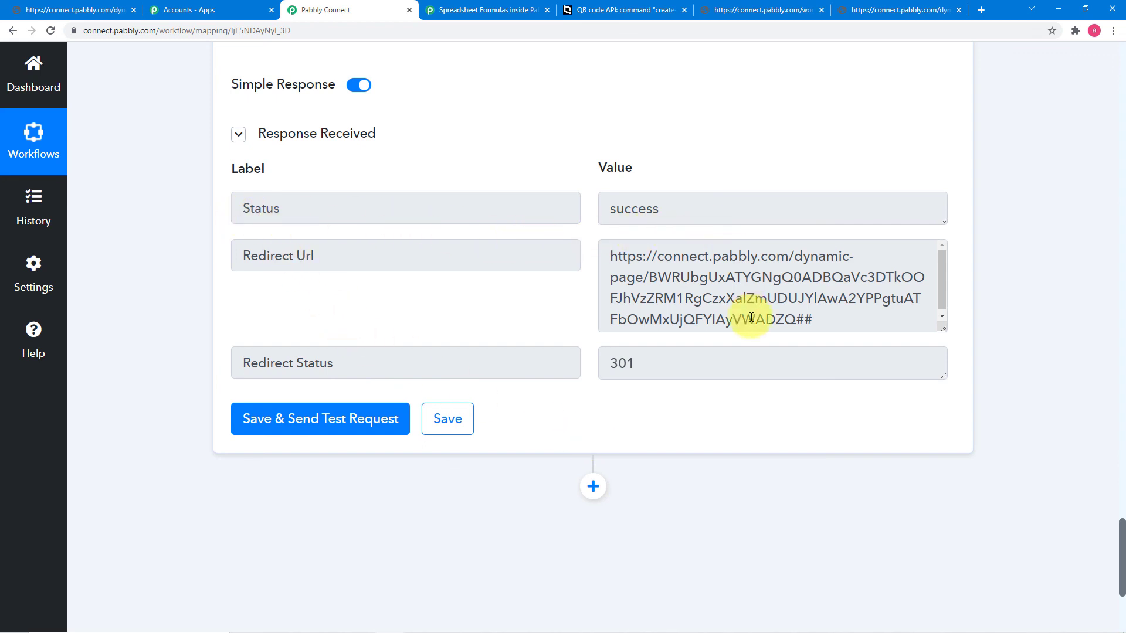
left_click(448, 418)
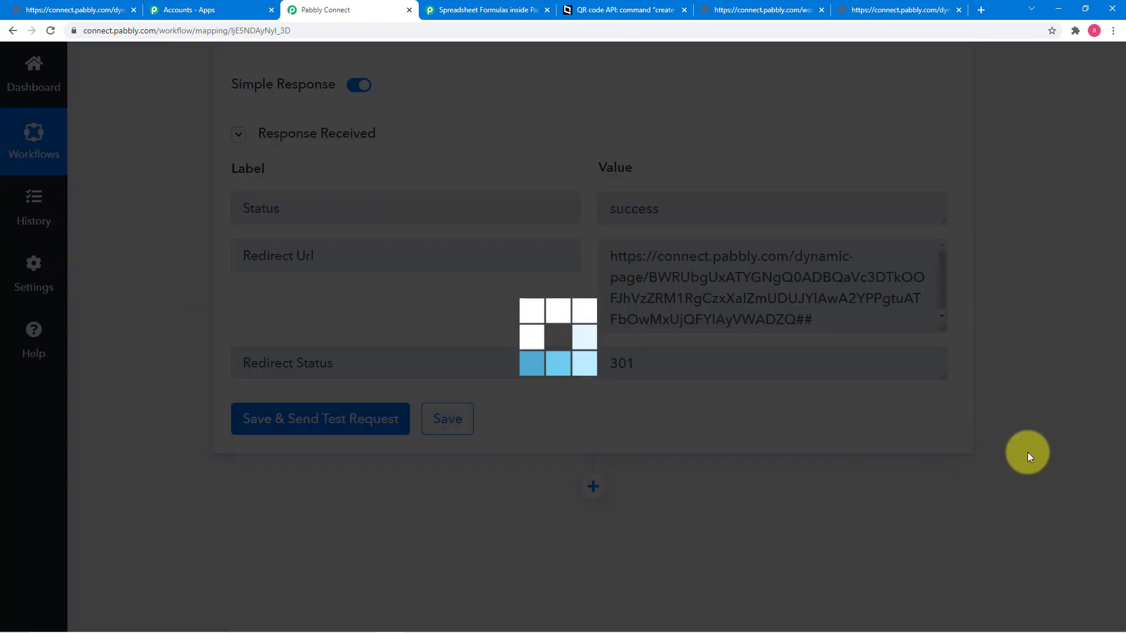